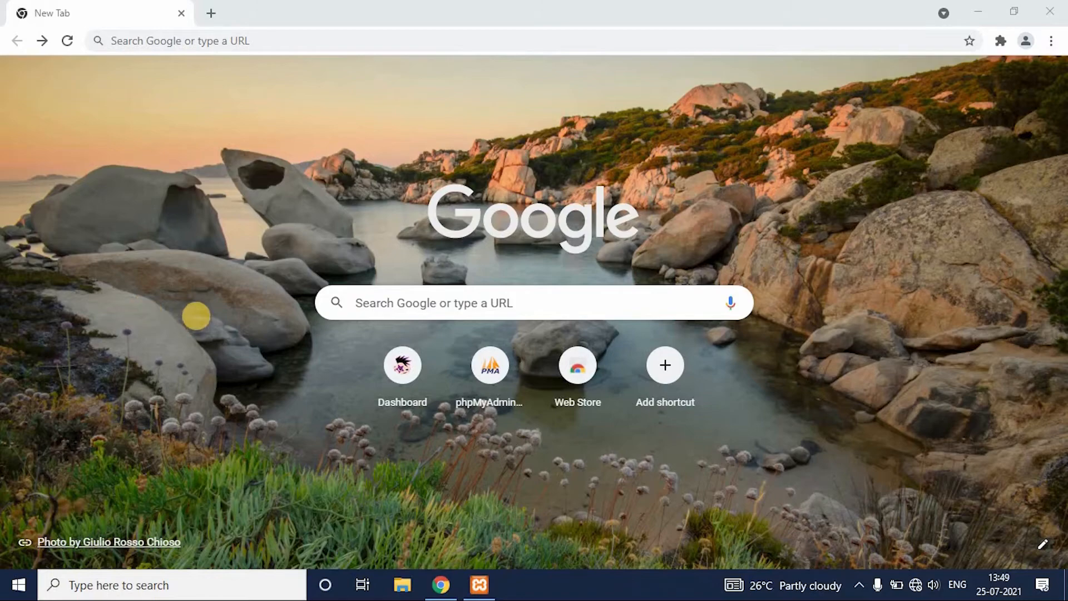
Open the site at localhost and log in with the username admin and the account password.
click(280, 41)
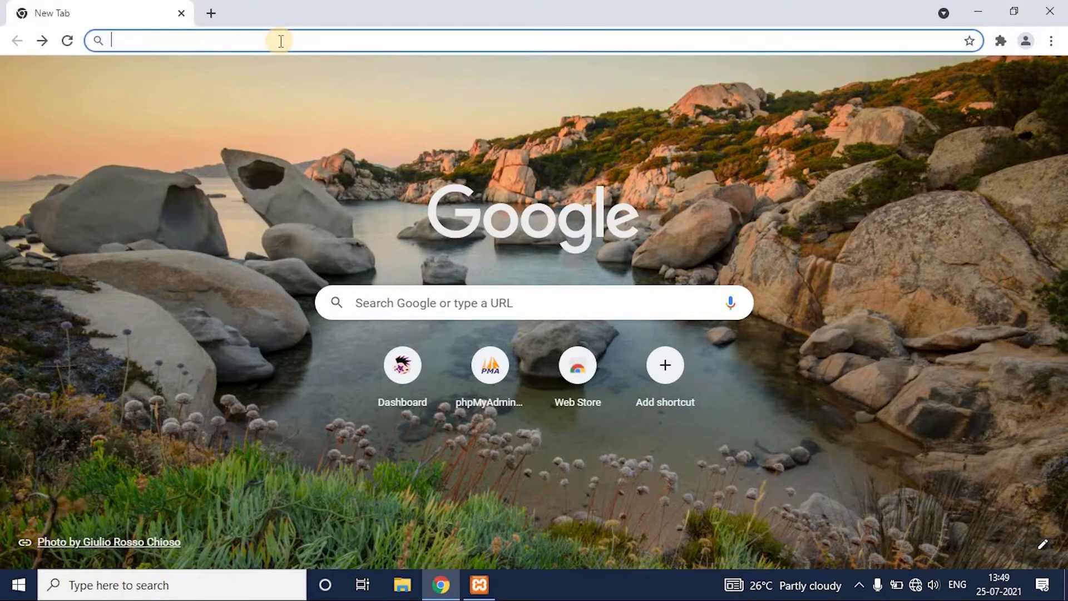
text(local)
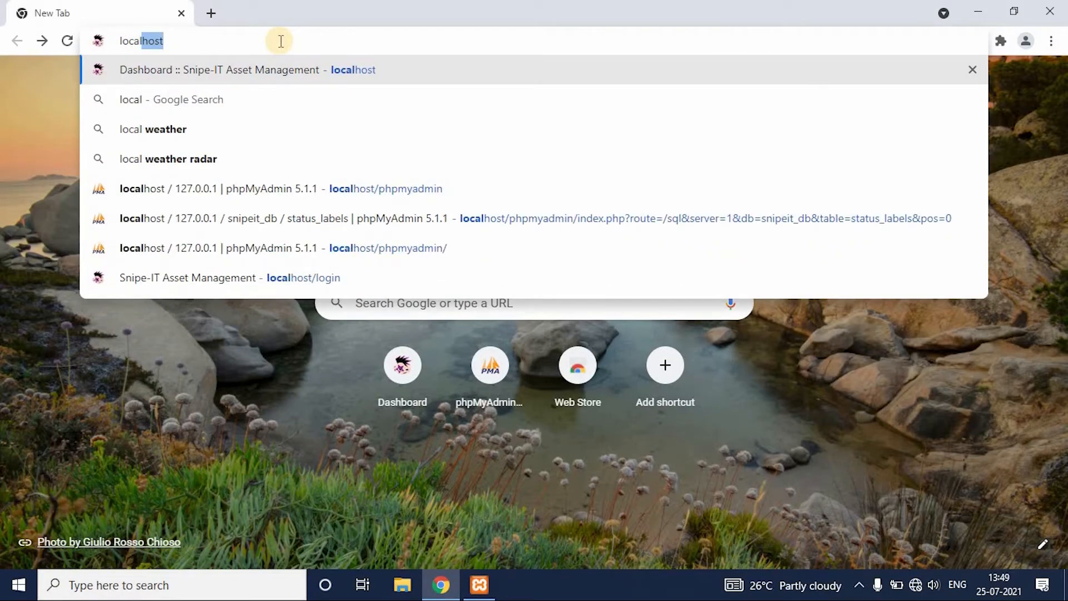
text(host)
key(Return)
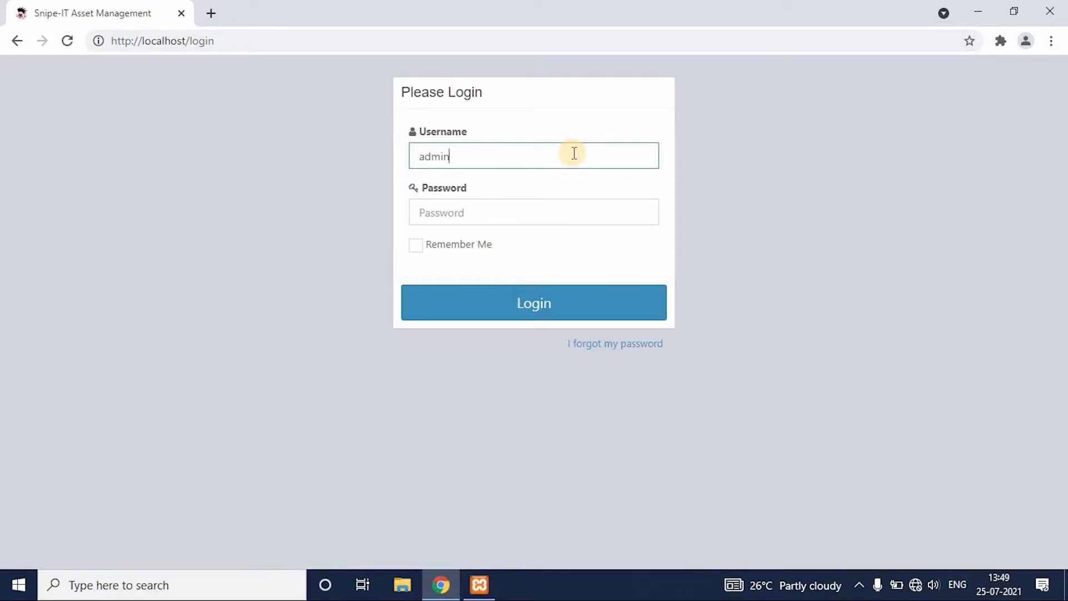
click(549, 219)
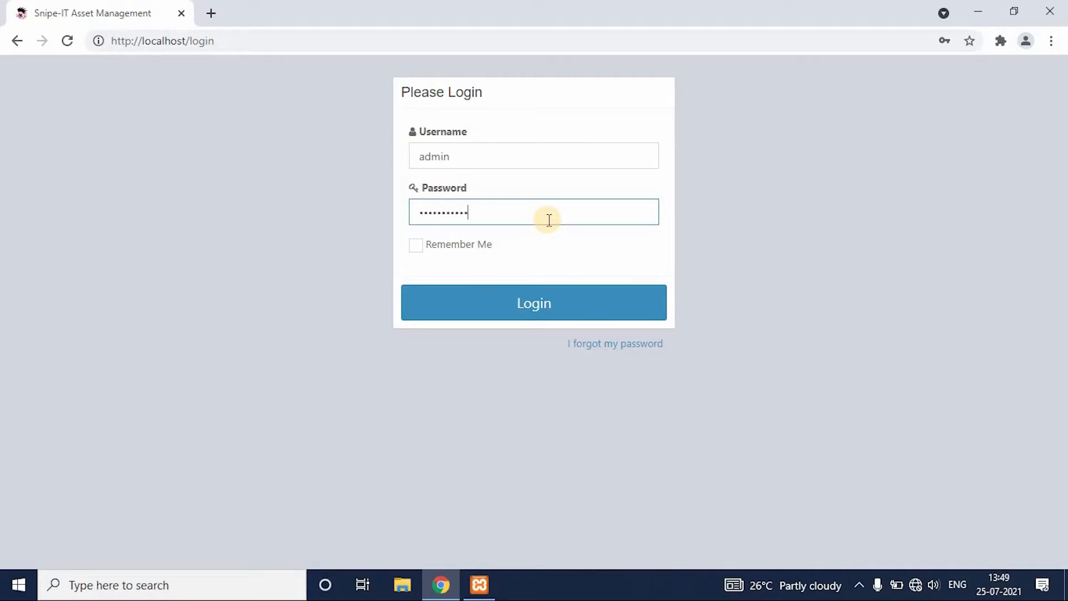
click(549, 302)
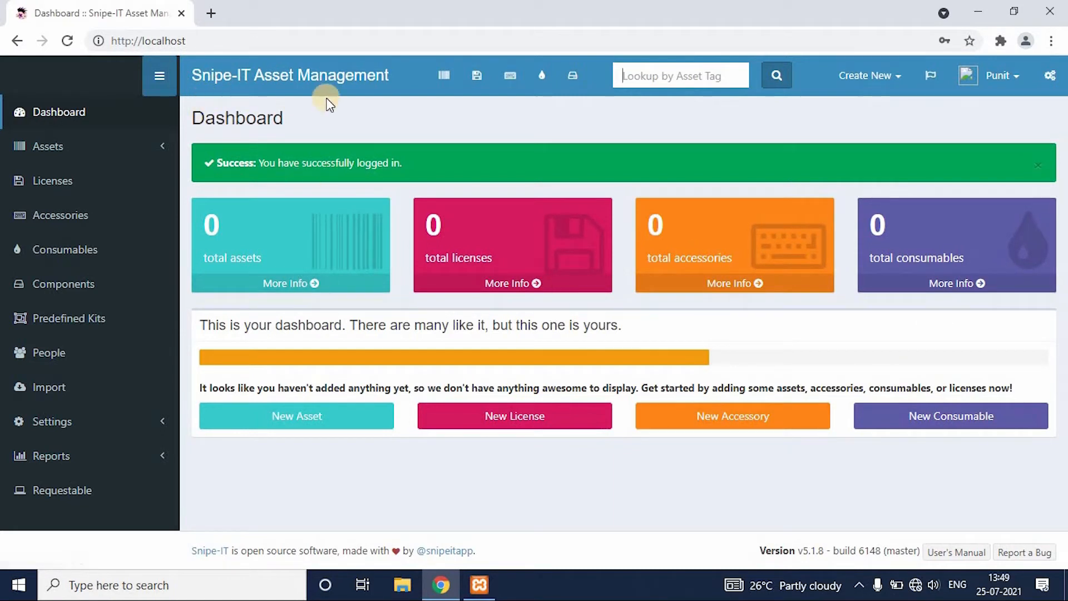
List all assets, look over the table's columns and open the form for a new asset.
click(70, 151)
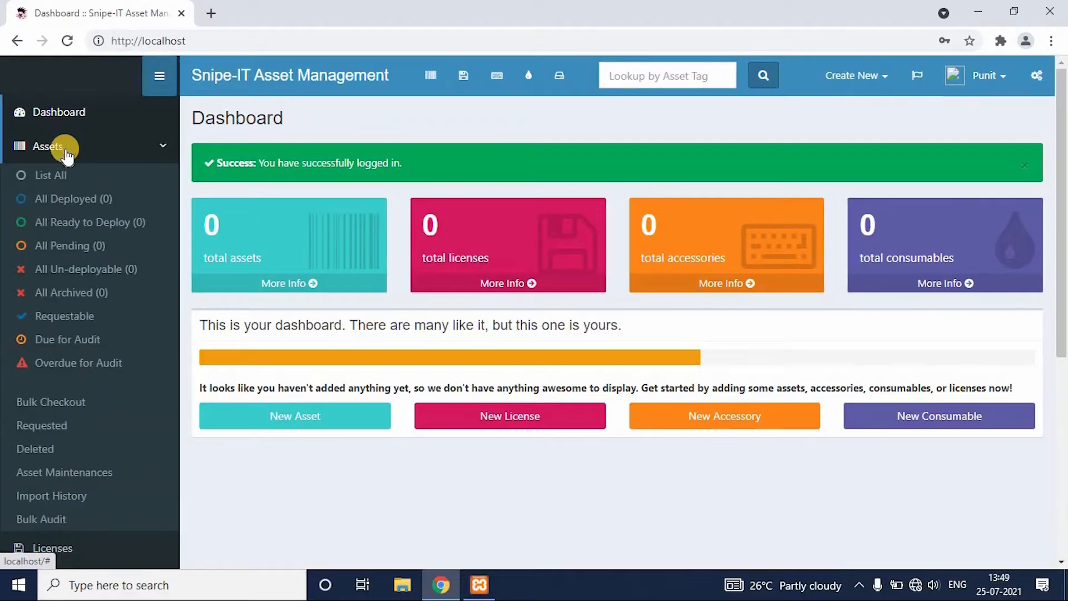
click(56, 176)
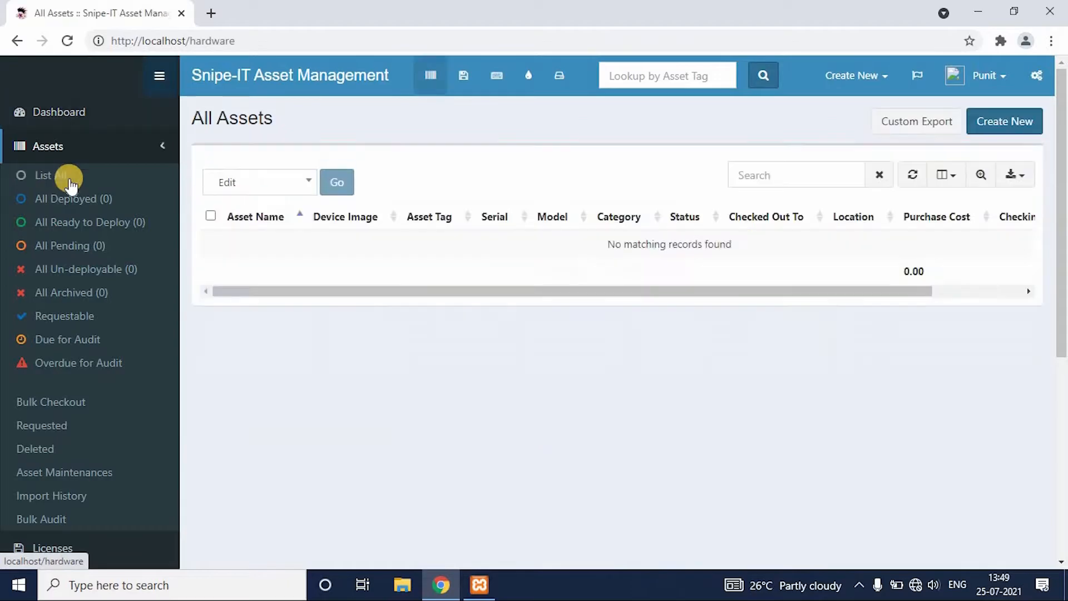
drag(639, 292, 888, 314)
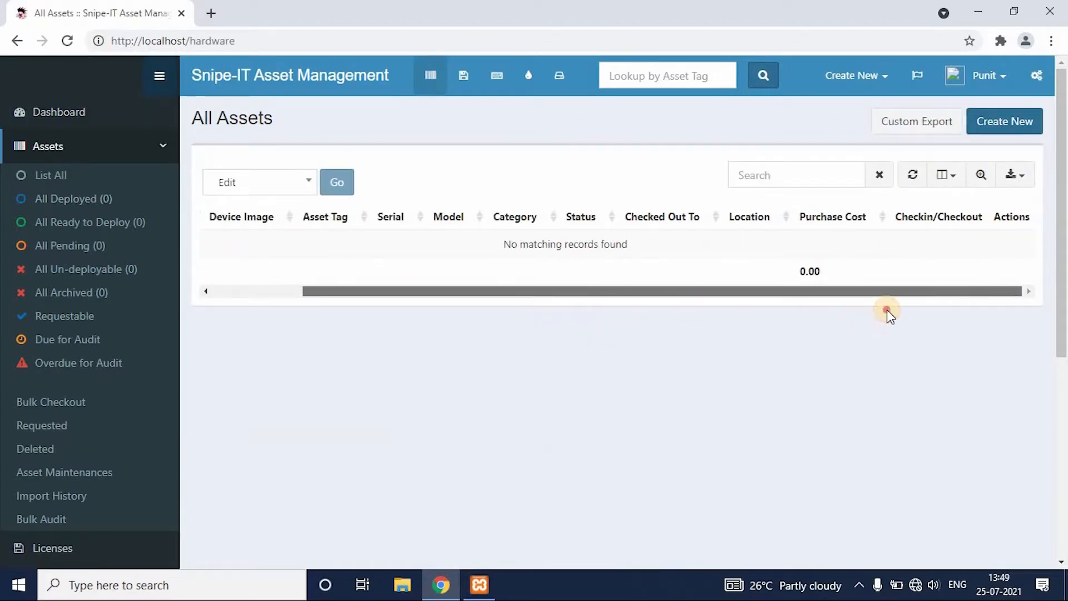
drag(770, 298, 574, 282)
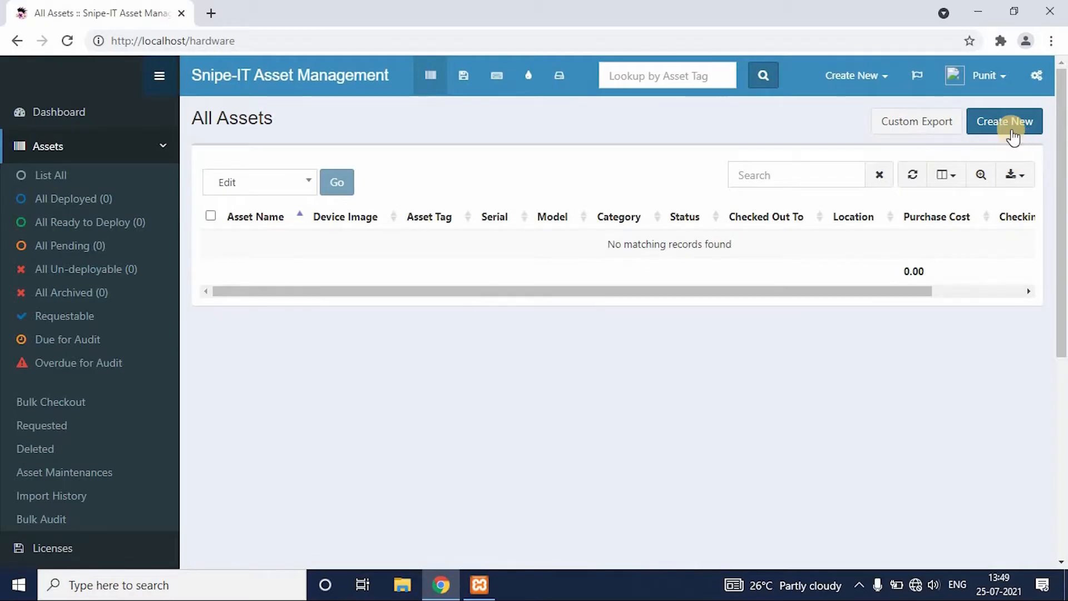
click(1011, 132)
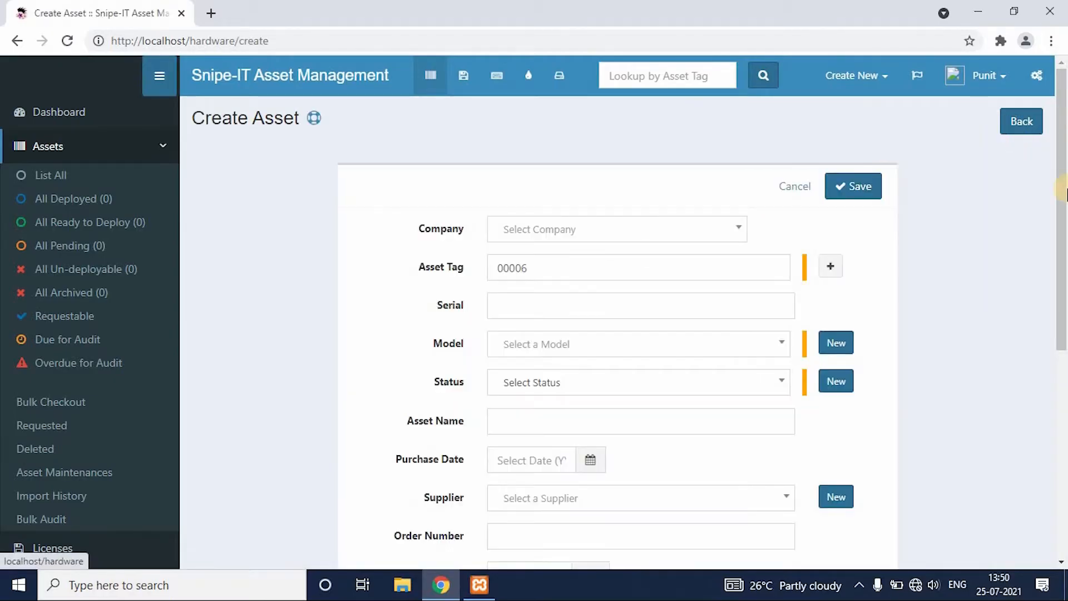
Examine the fields of the new asset form and the companies available to choose from.
scroll(1046, 400, down, 6)
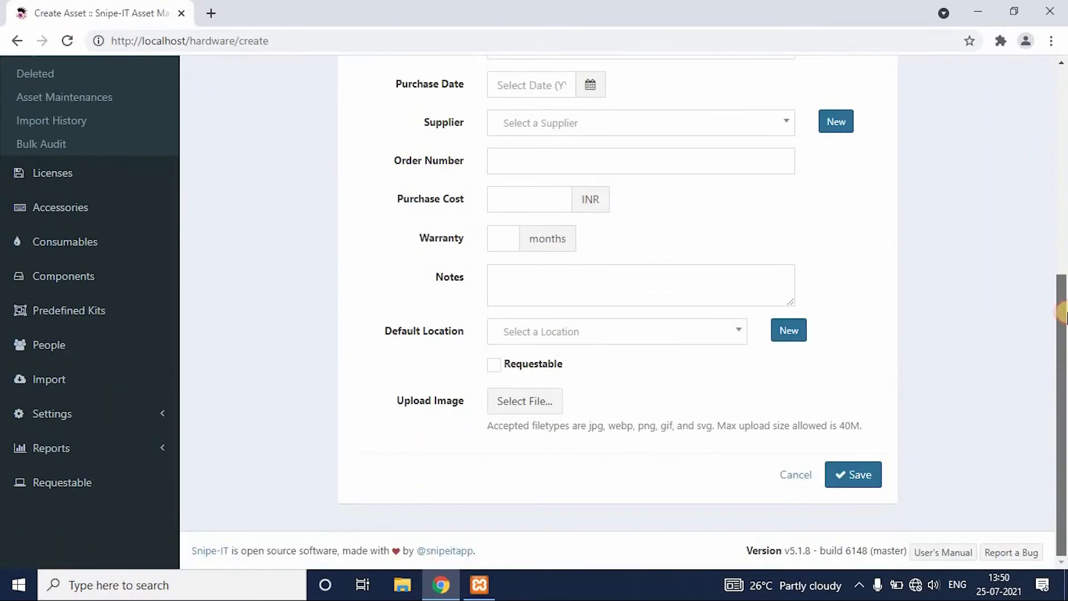
drag(1063, 310, 1064, 212)
scroll(1064, 212, up, 3)
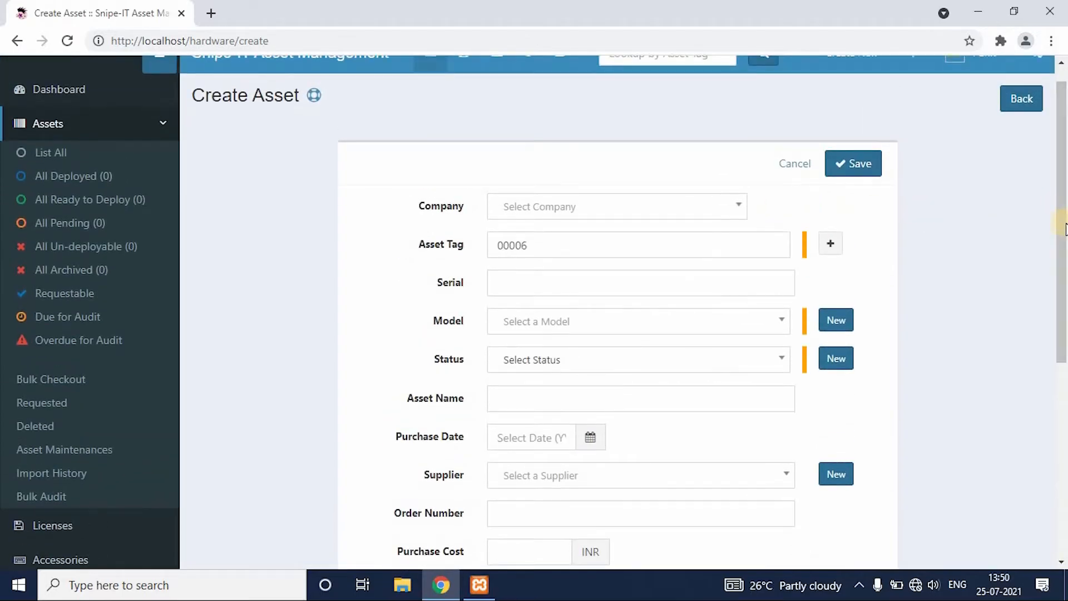
scroll(1062, 200, up, 1)
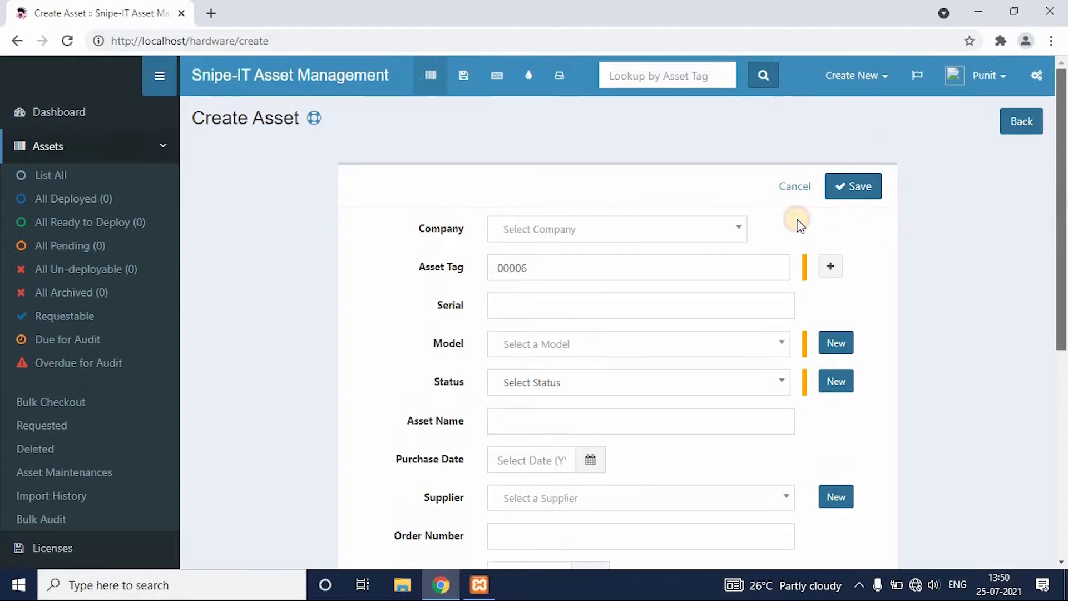
click(738, 231)
click(884, 234)
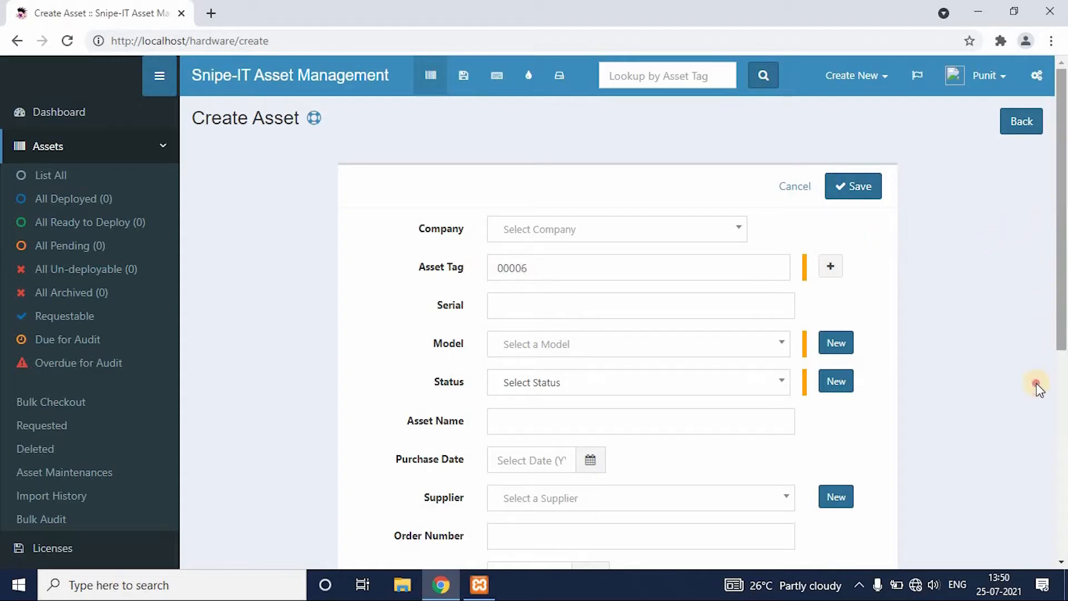
Open the Companies settings page in a separate browser tab and switch to it.
scroll(1033, 425, down, 5)
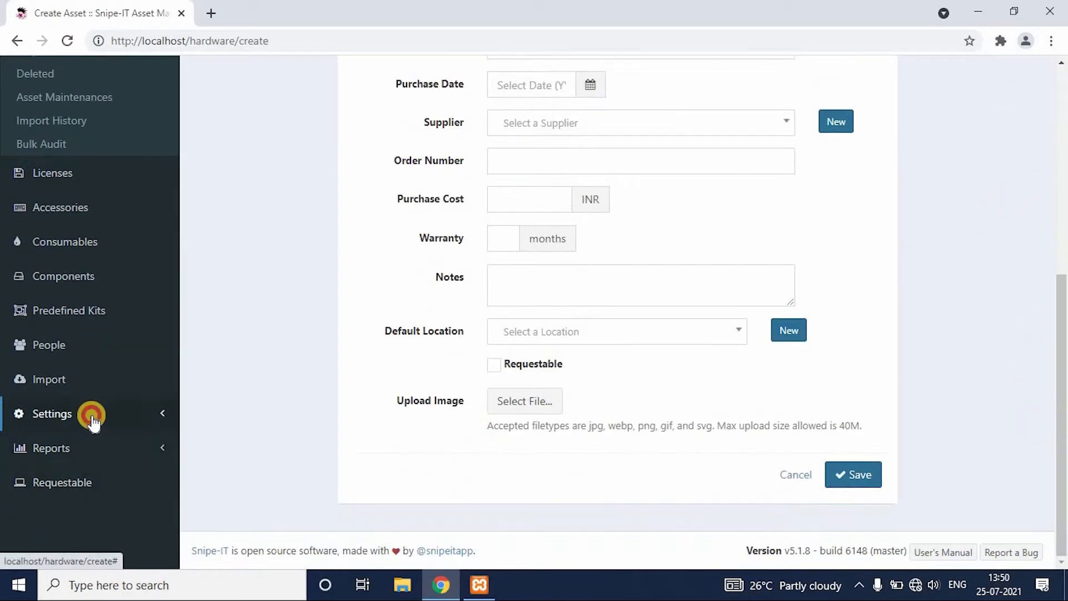
click(92, 420)
scroll(78, 362, down, 5)
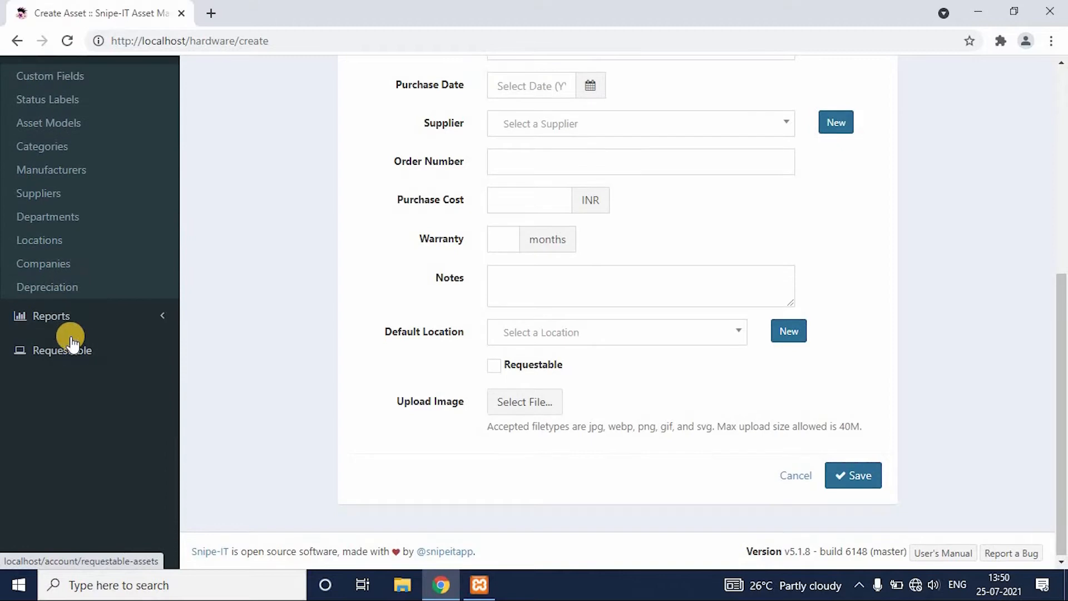
ctrl+click(58, 266)
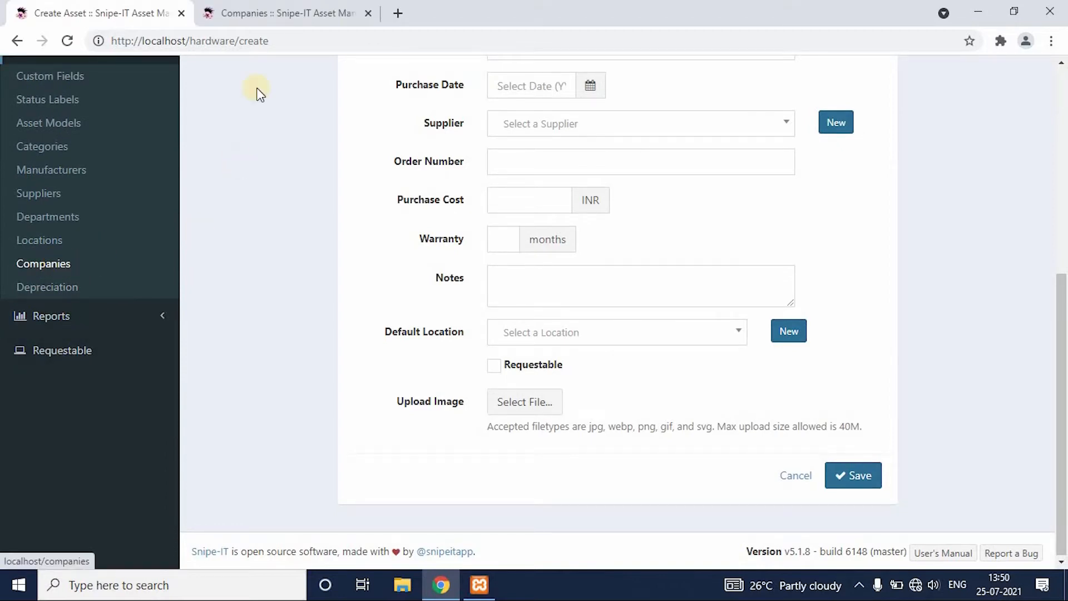
click(273, 13)
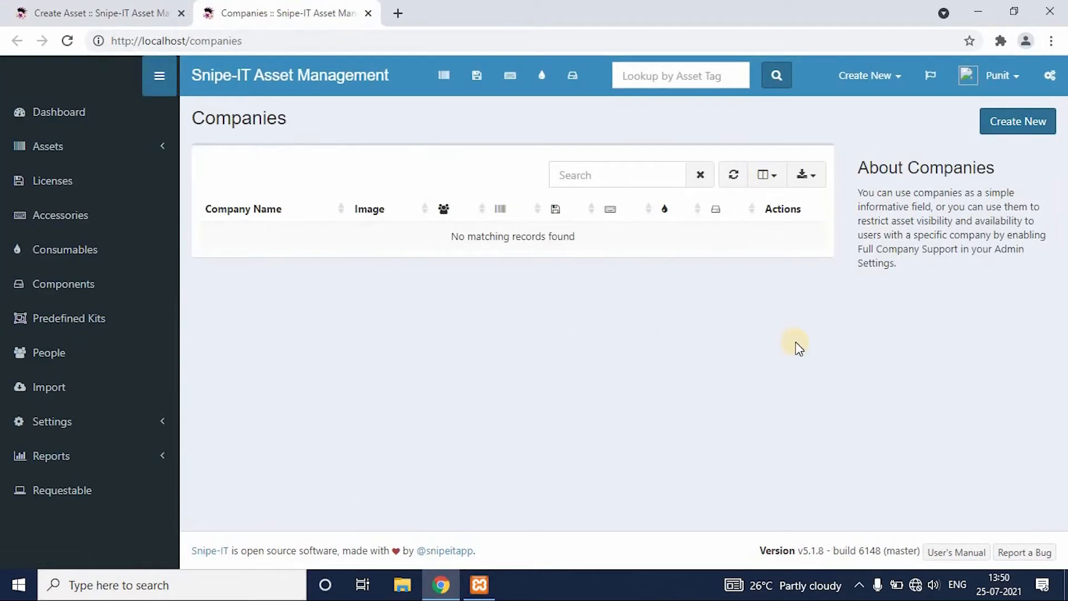
Create a company named Tech Area and close the Companies browser tab.
click(1023, 135)
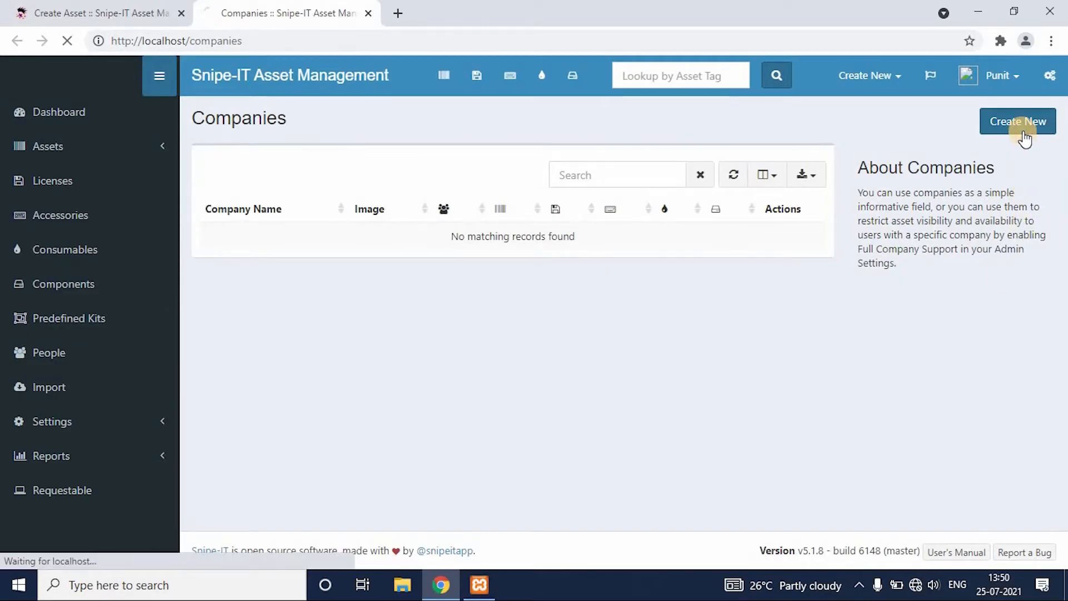
click(625, 238)
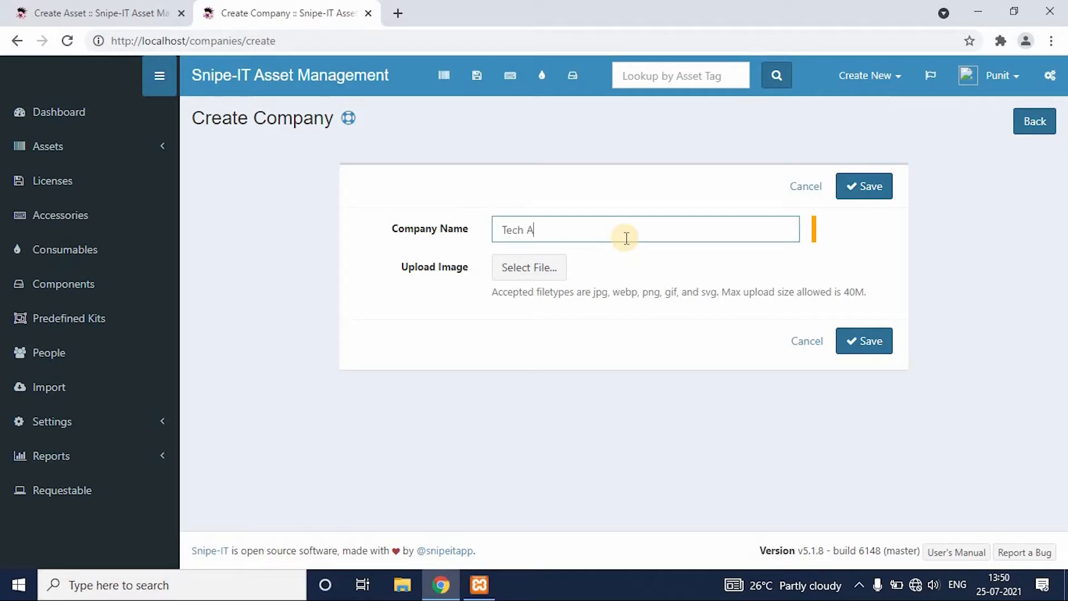
click(861, 343)
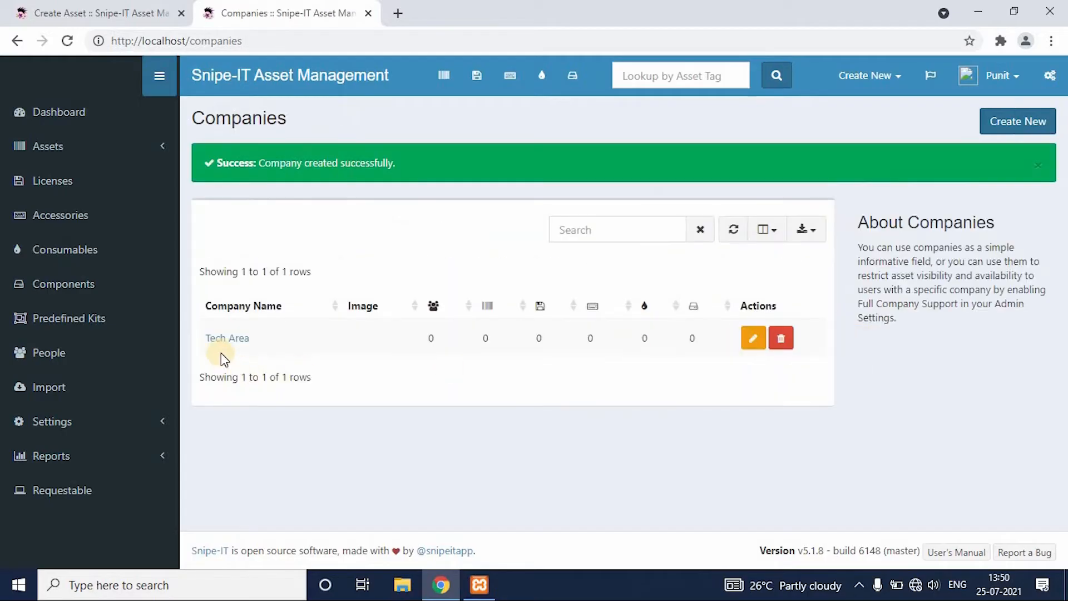
click(367, 14)
Assign the company Tech Area to the new asset and enter 001 as its serial.
scroll(1063, 334, up, 3)
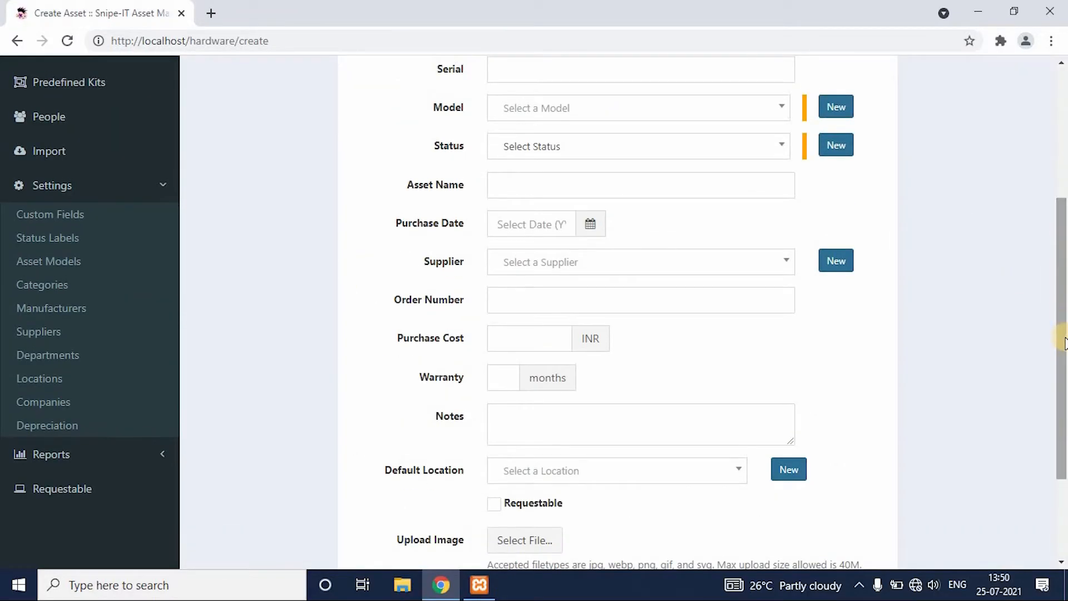
scroll(1062, 342, up, 5)
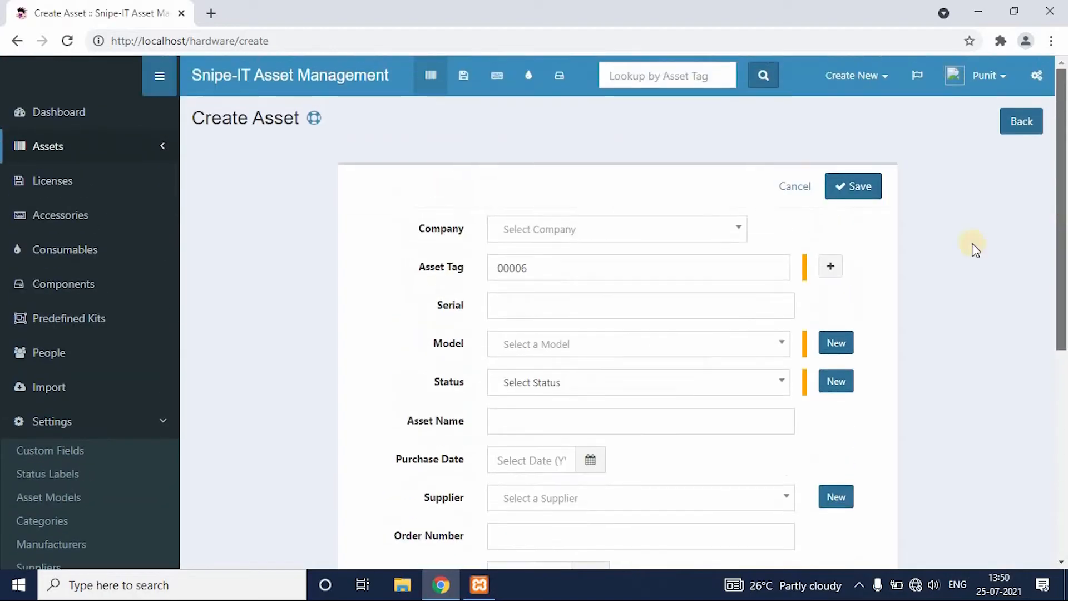
click(746, 229)
click(616, 280)
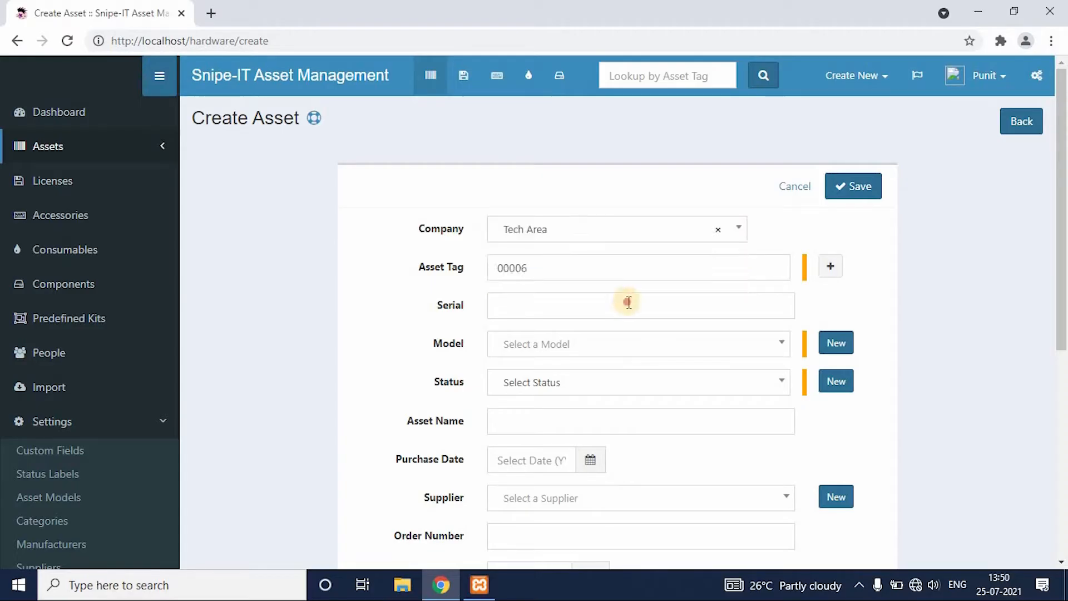
click(628, 302)
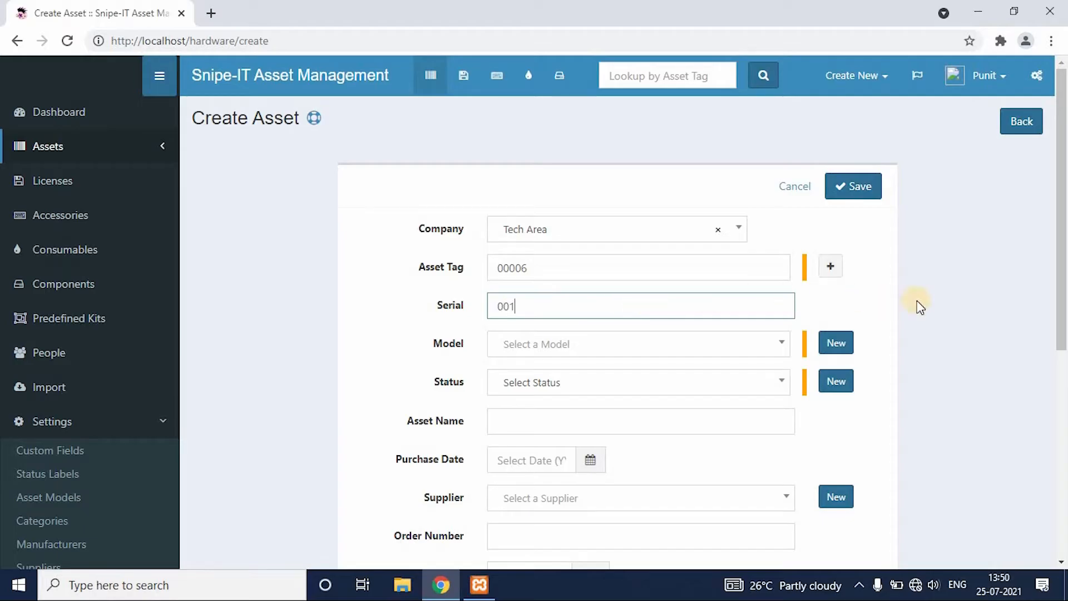
click(870, 367)
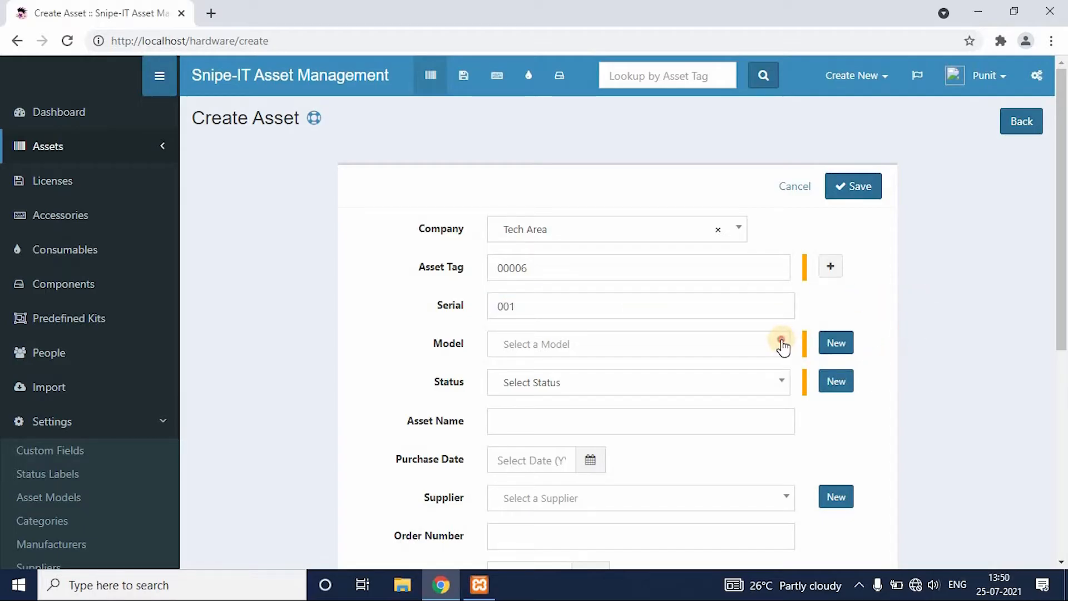
Check the available asset models, then the manufacturer and category choices for a new model, leaving without creating one.
click(782, 343)
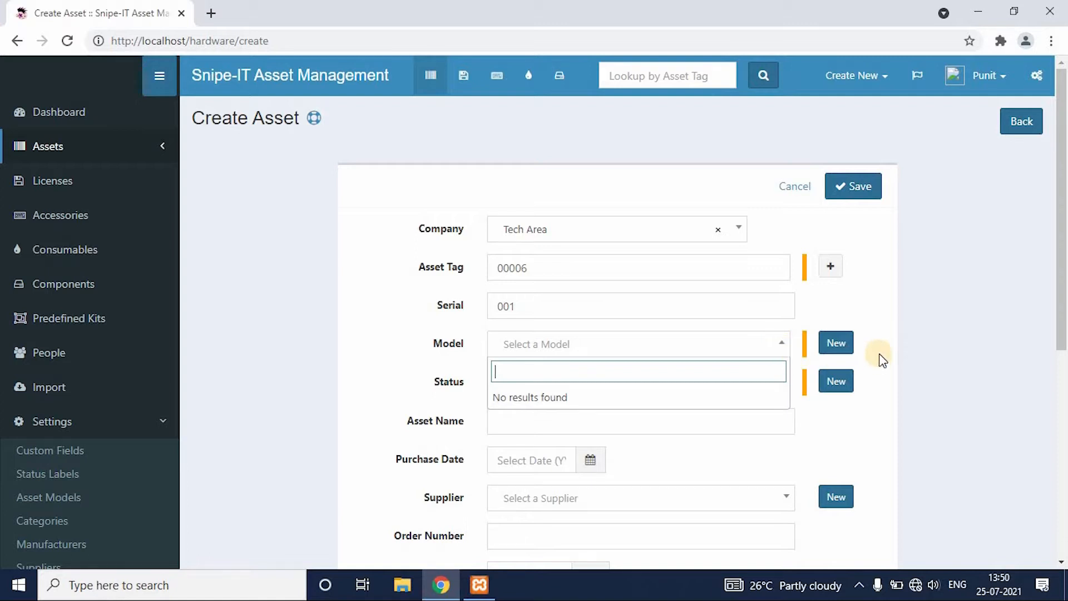
click(843, 343)
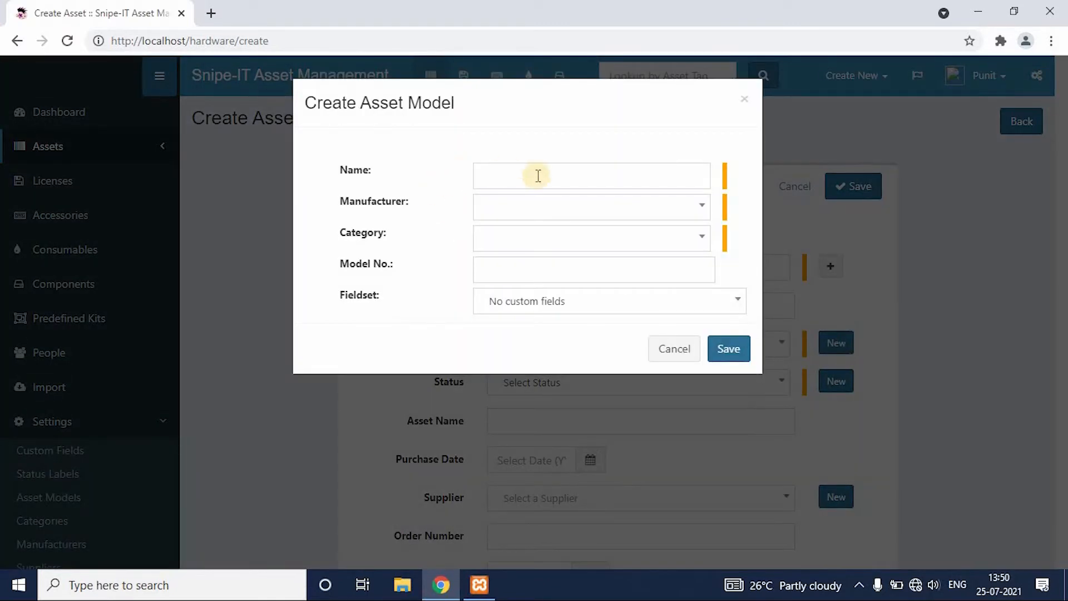
click(674, 216)
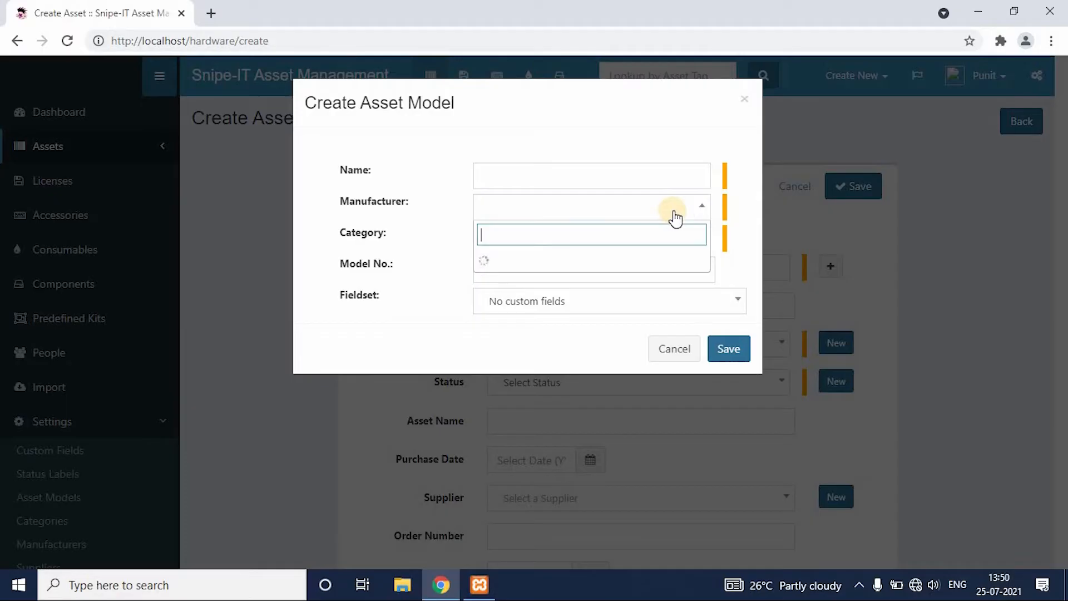
click(737, 184)
click(695, 238)
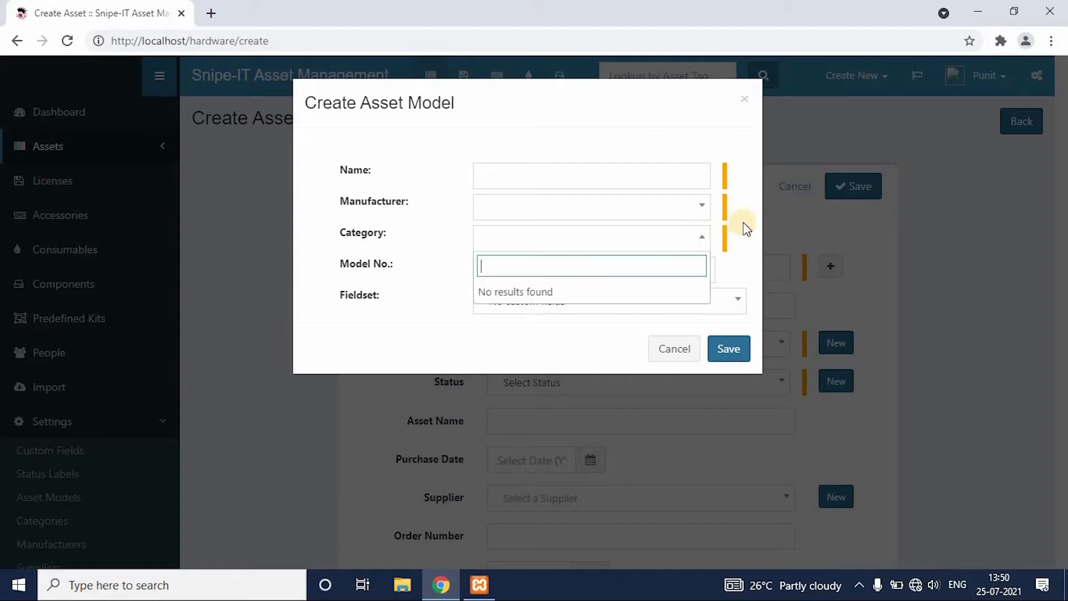
click(746, 225)
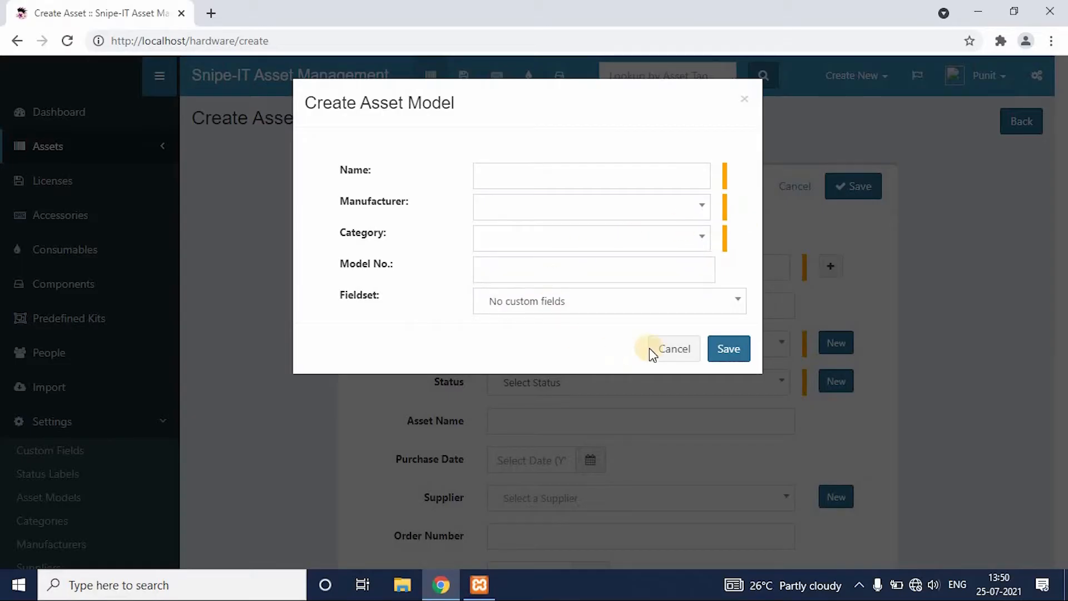
click(672, 349)
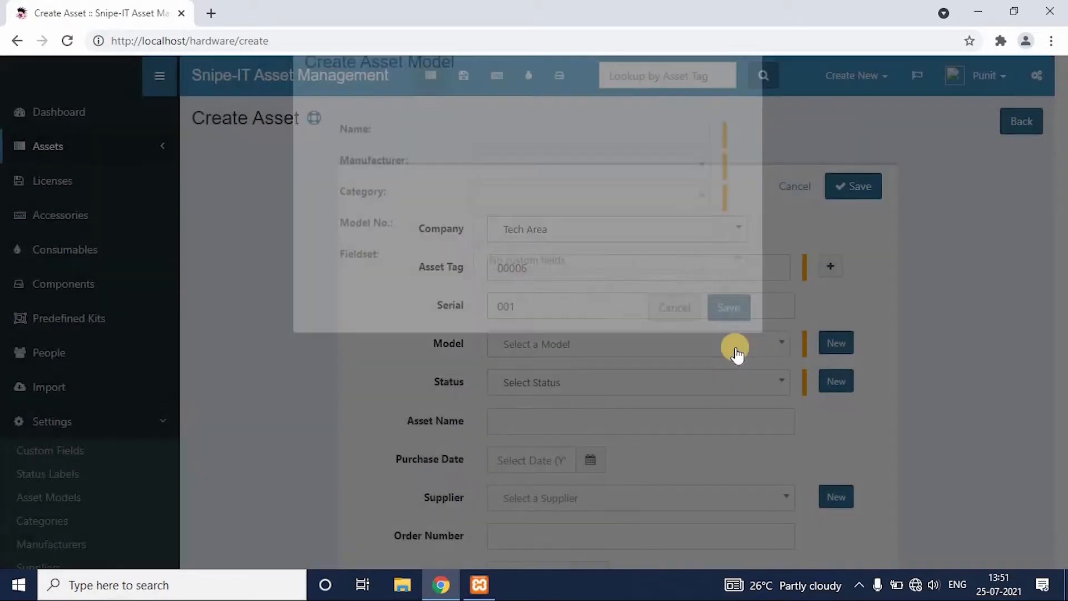
Open the Asset Models settings page in a separate browser tab and switch to it.
drag(1062, 340, 1063, 453)
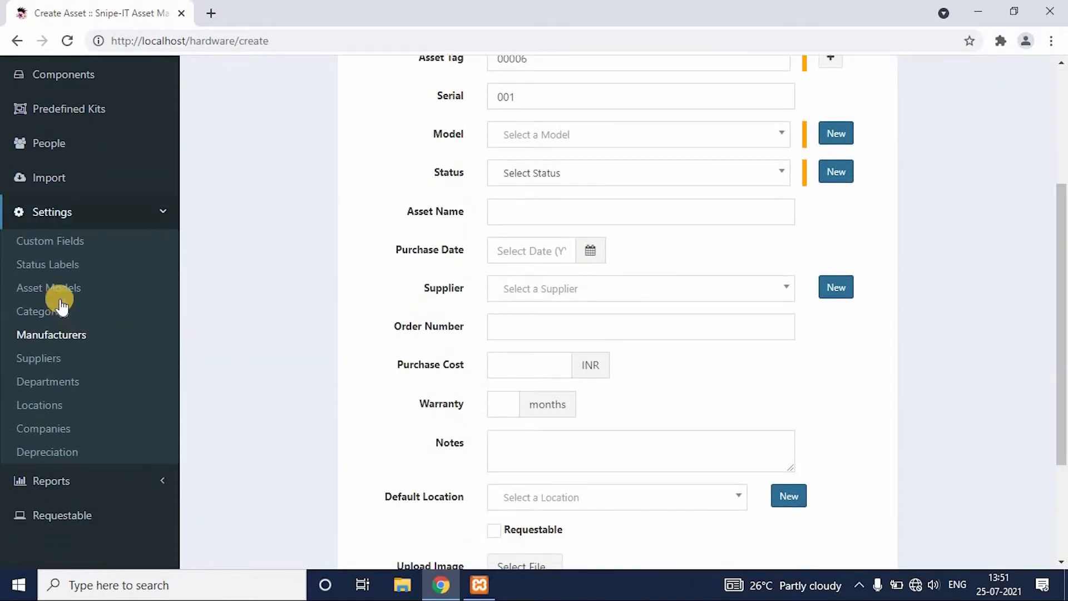
middle_click(60, 294)
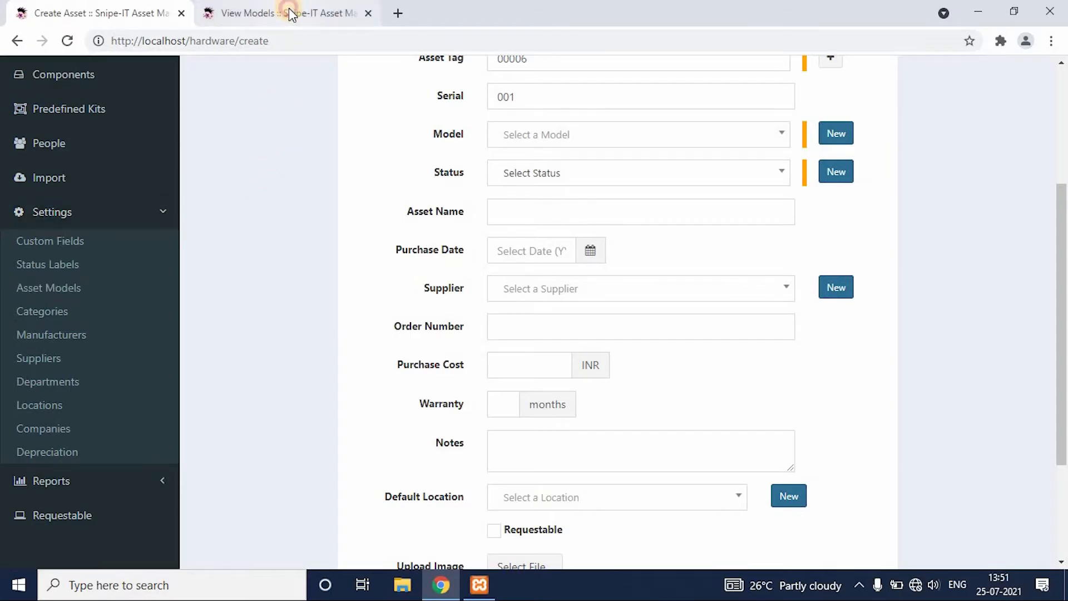
click(290, 15)
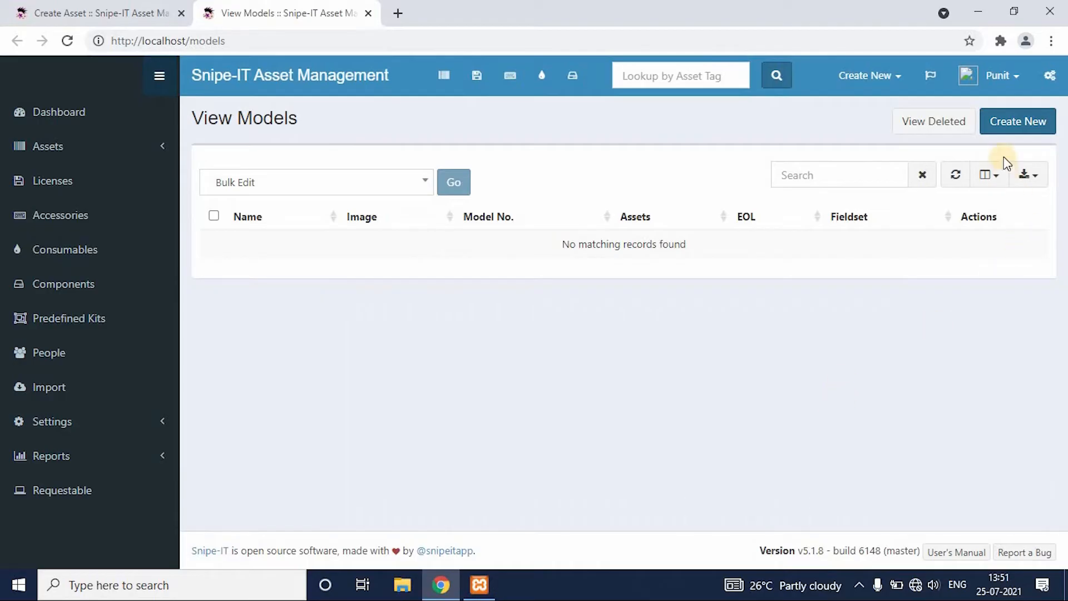
Start a new asset model and name it Laptops HP.
click(1011, 129)
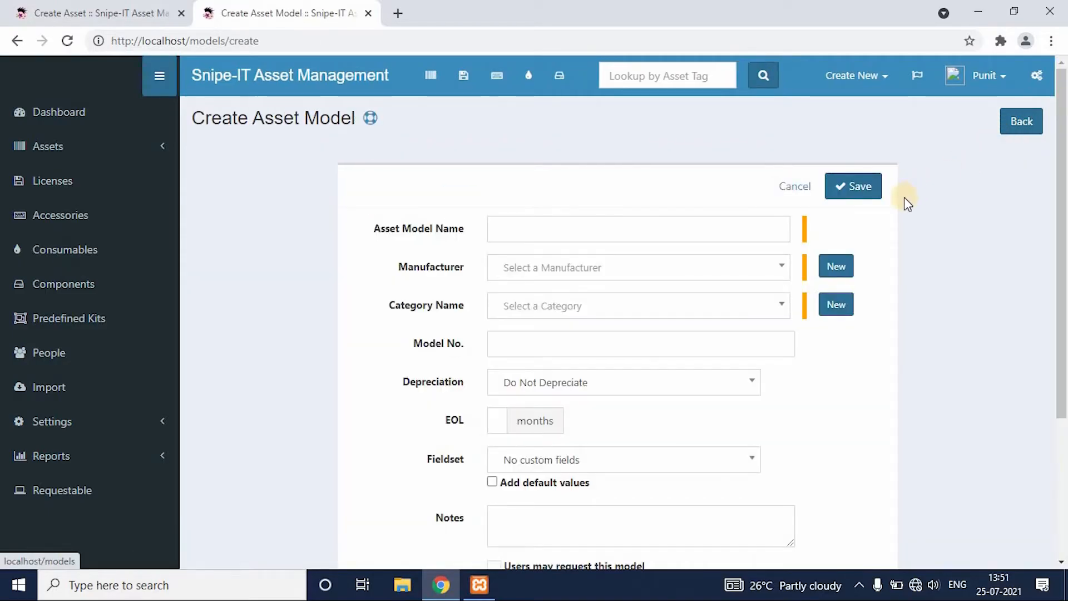
click(608, 229)
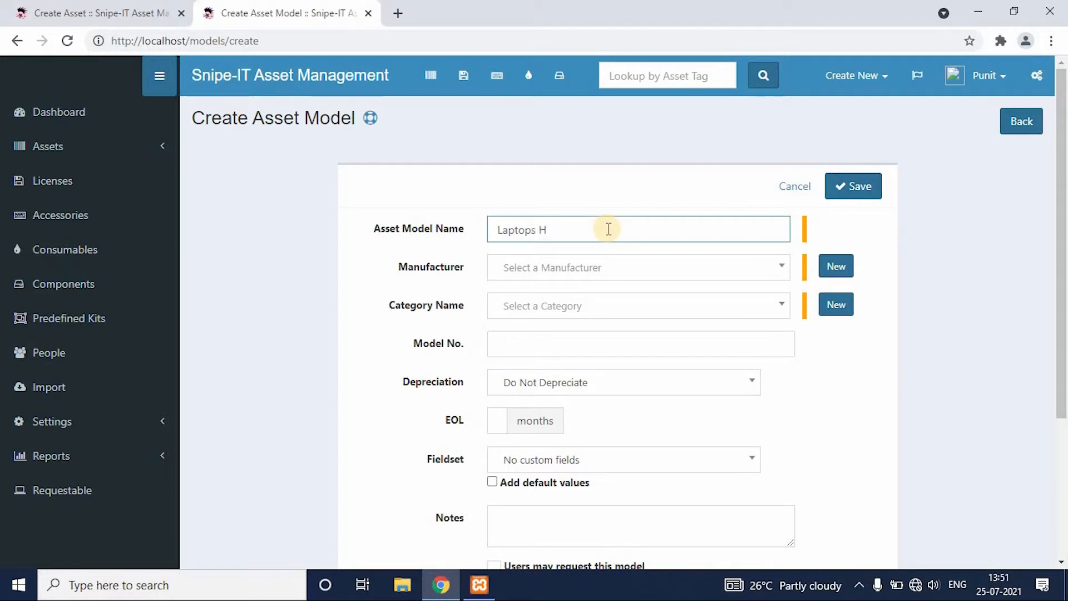
click(740, 273)
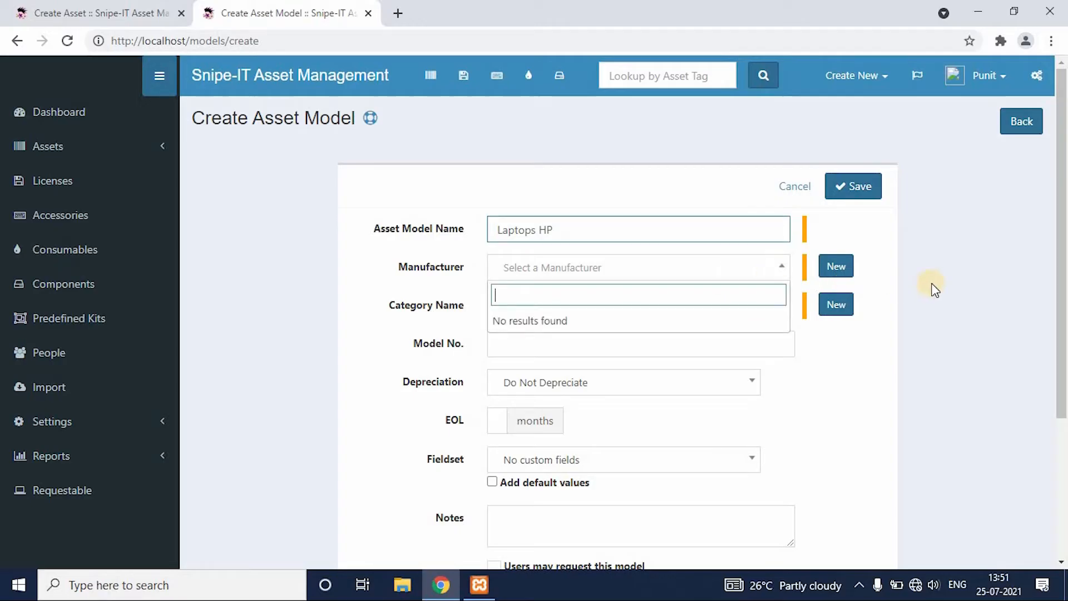
click(836, 265)
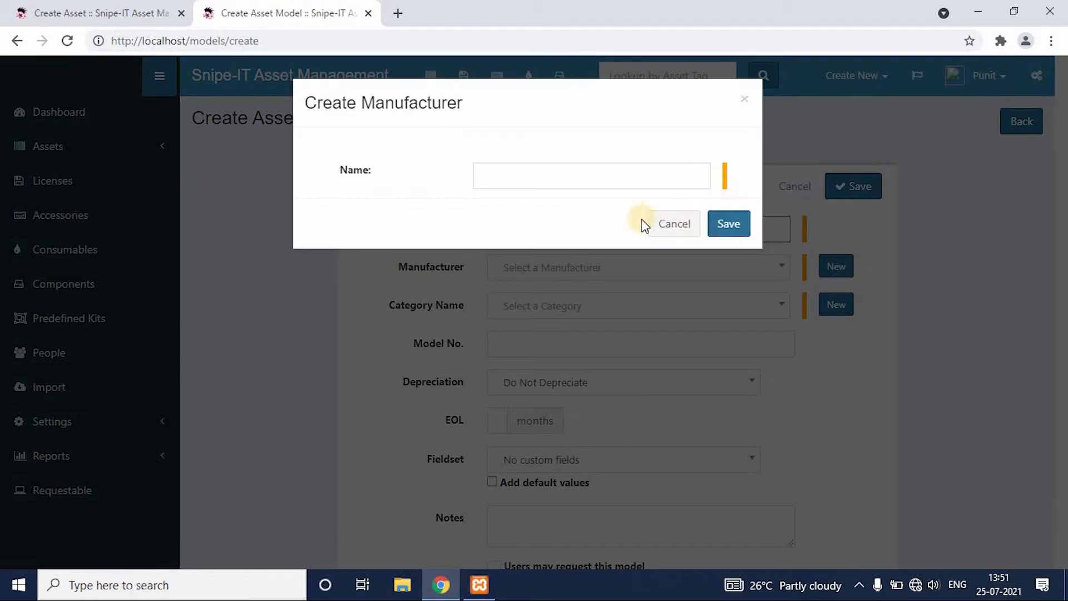
click(673, 225)
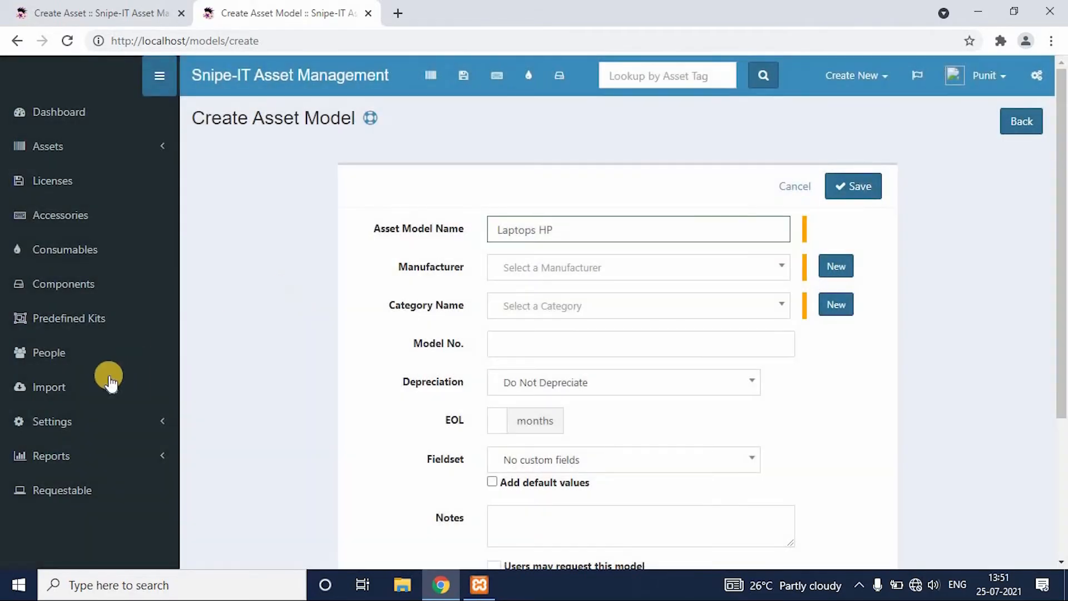
Open the Manufacturers settings page in a separate browser tab, create a manufacturer named HP there, and close that tab.
click(118, 14)
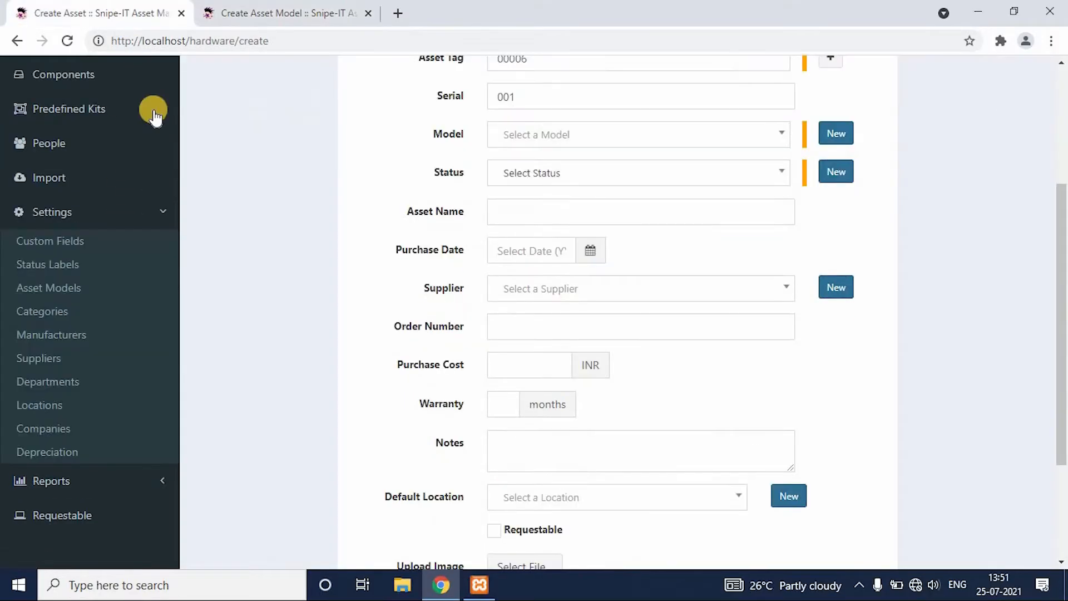
middle_click(64, 336)
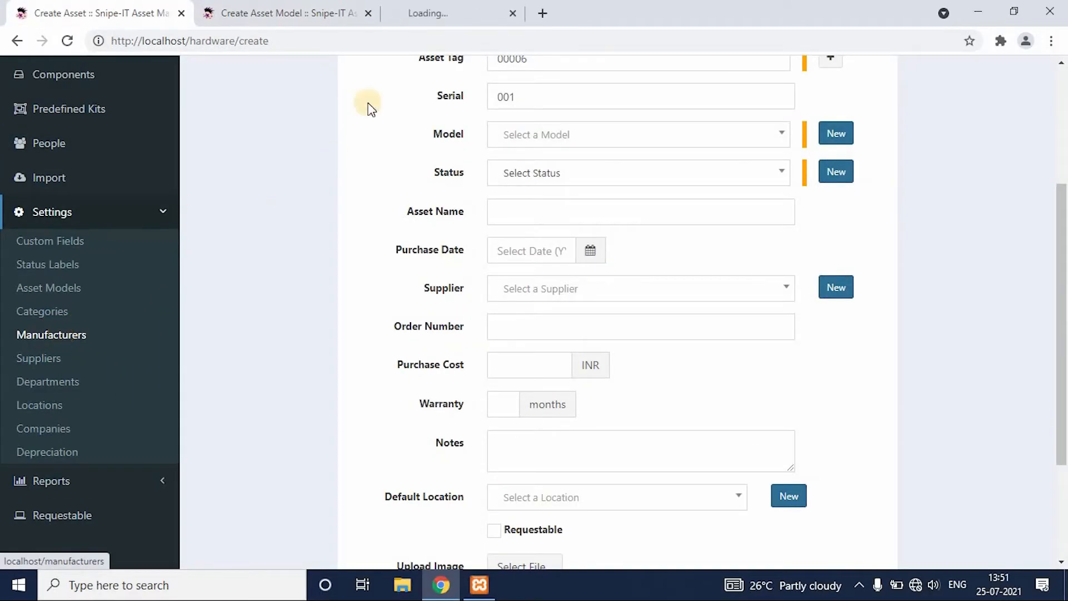
click(448, 11)
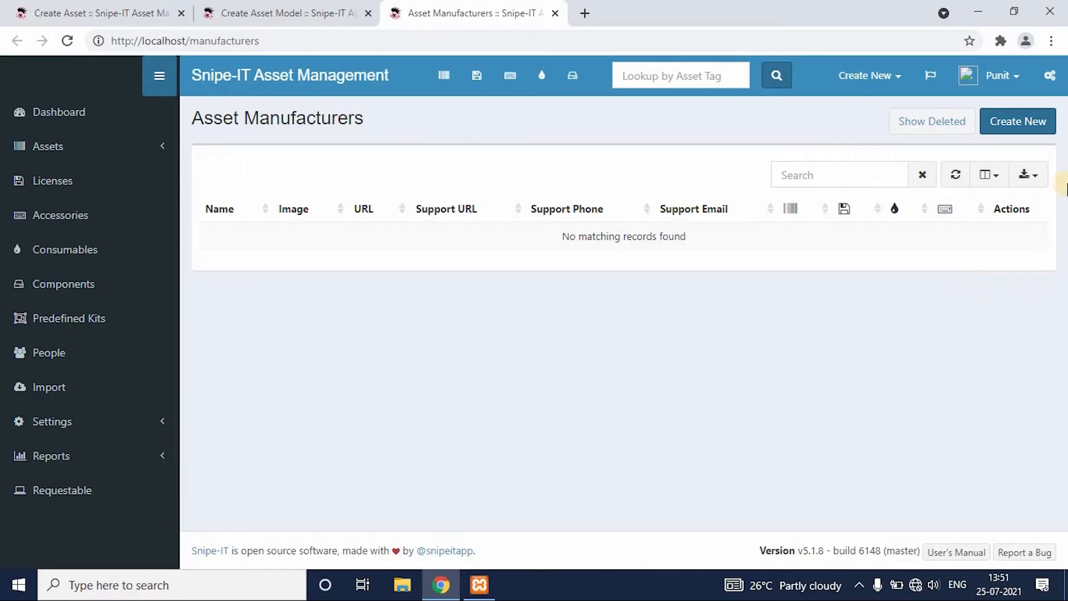
click(1018, 124)
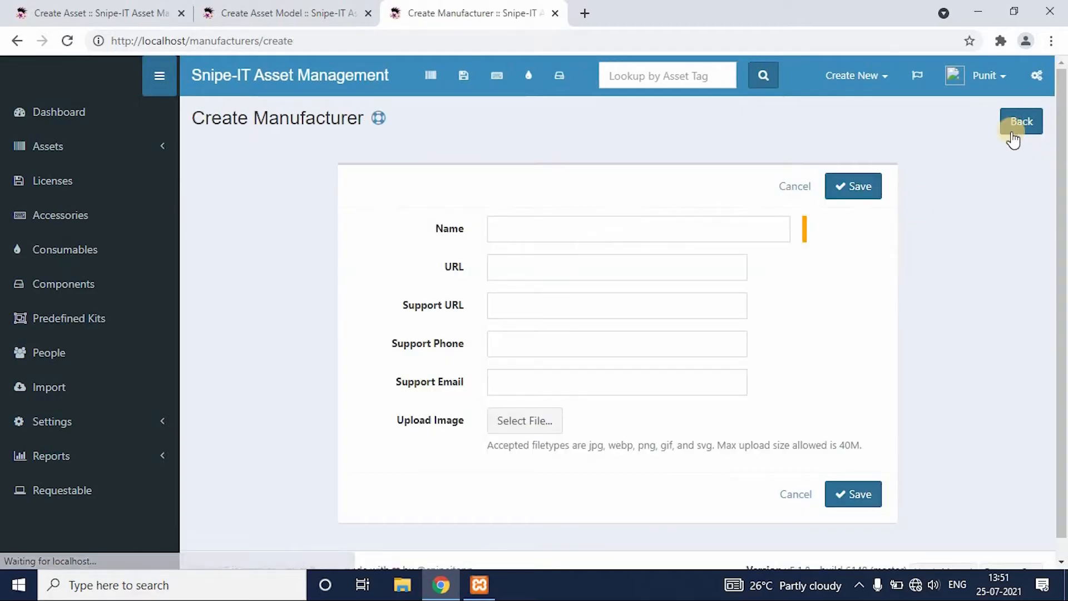
click(628, 226)
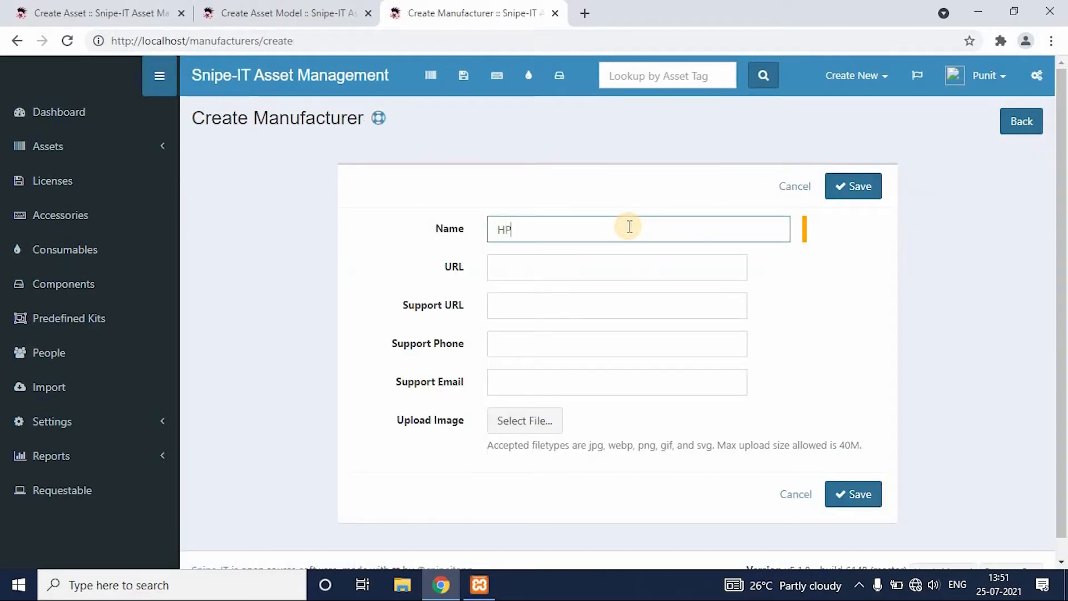
click(842, 496)
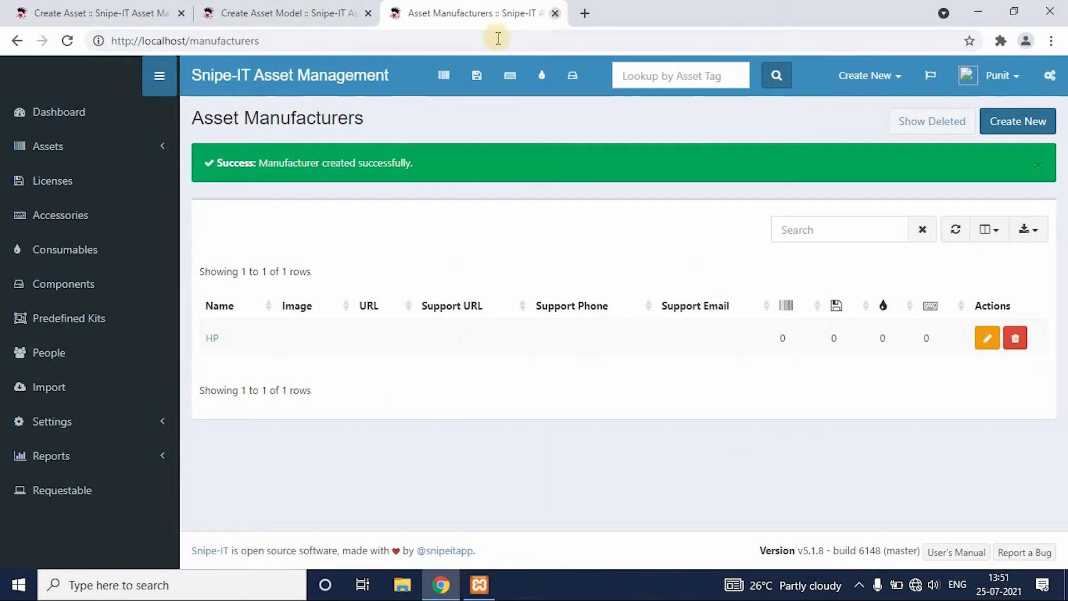
click(556, 14)
Set the manufacturer of the new Laptops HP model to HP.
click(764, 274)
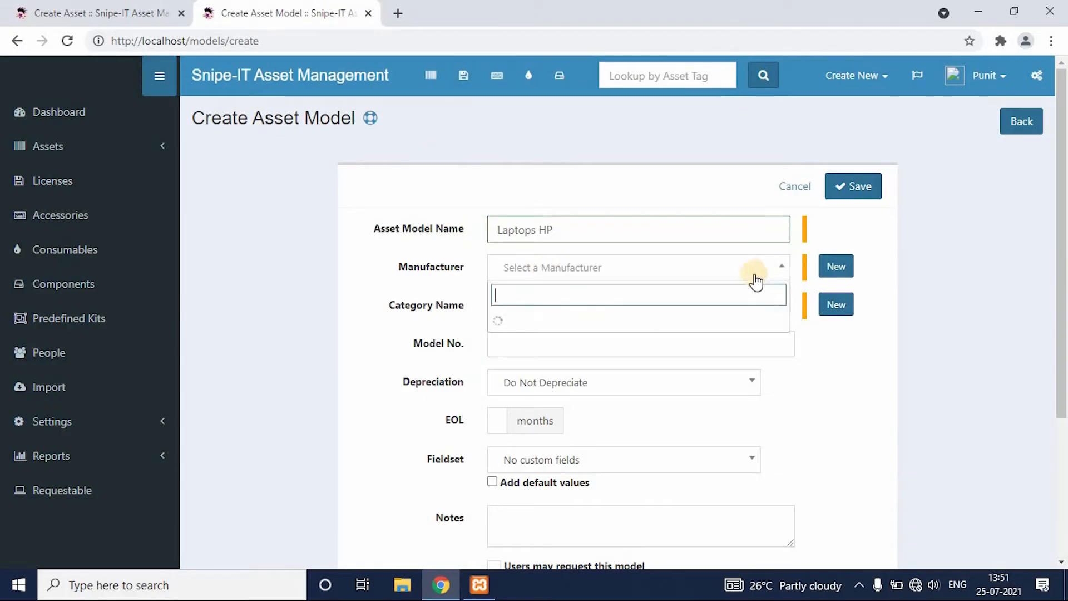
click(738, 319)
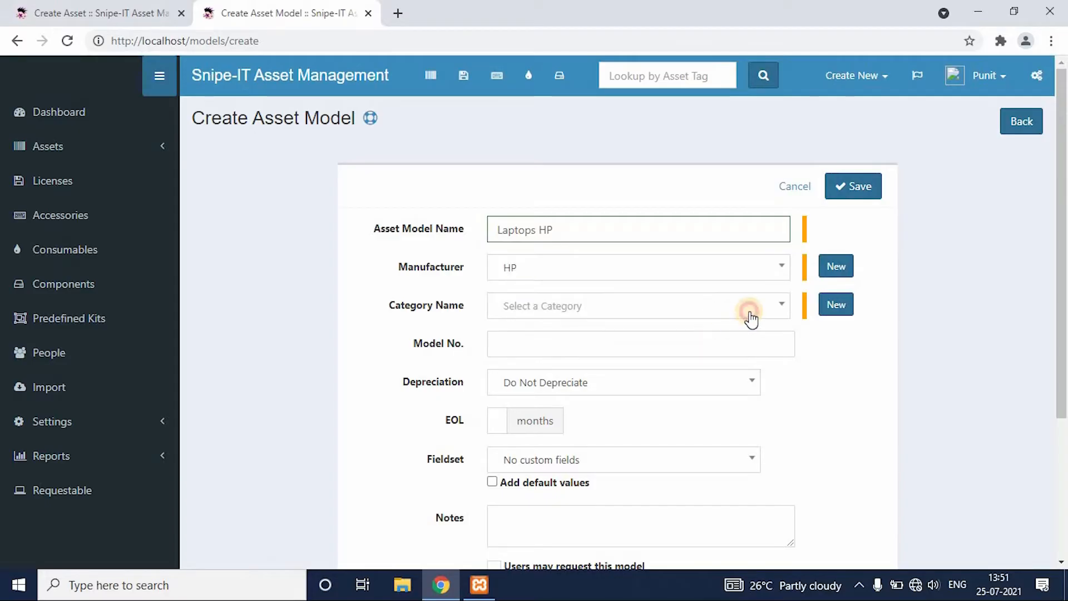
click(751, 314)
click(846, 308)
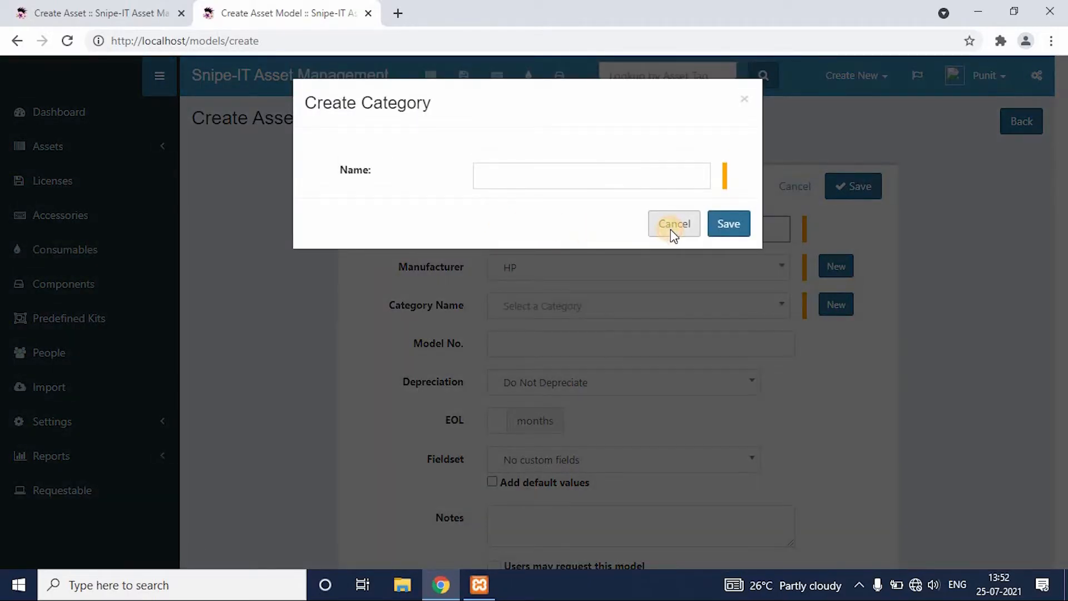
click(671, 225)
Go back to the asset form's browser tab, open the Categories settings page in a separate tab, and switch to it.
click(106, 13)
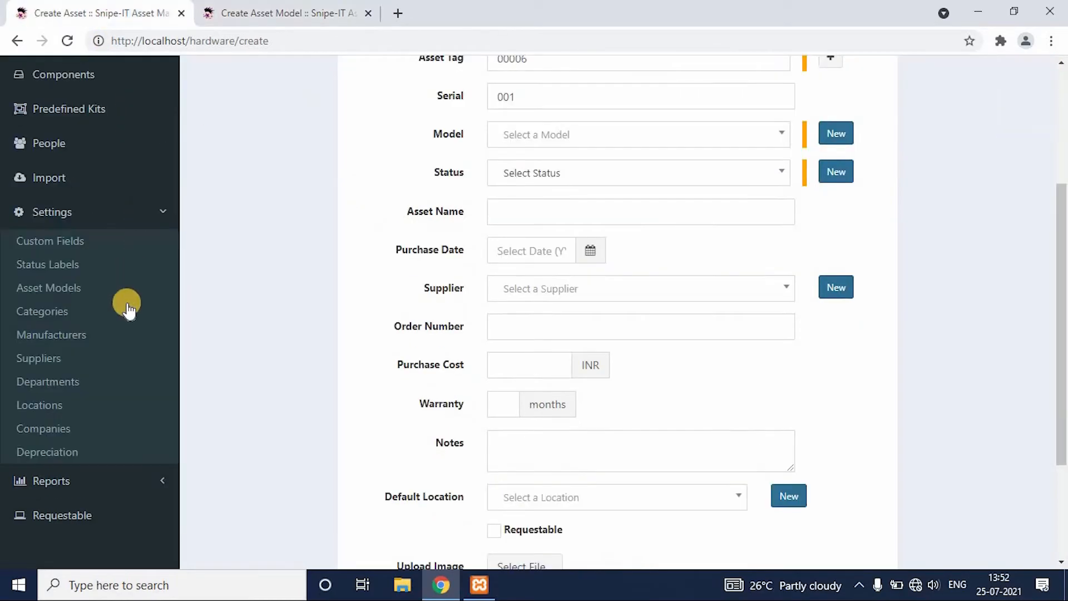
click(60, 315)
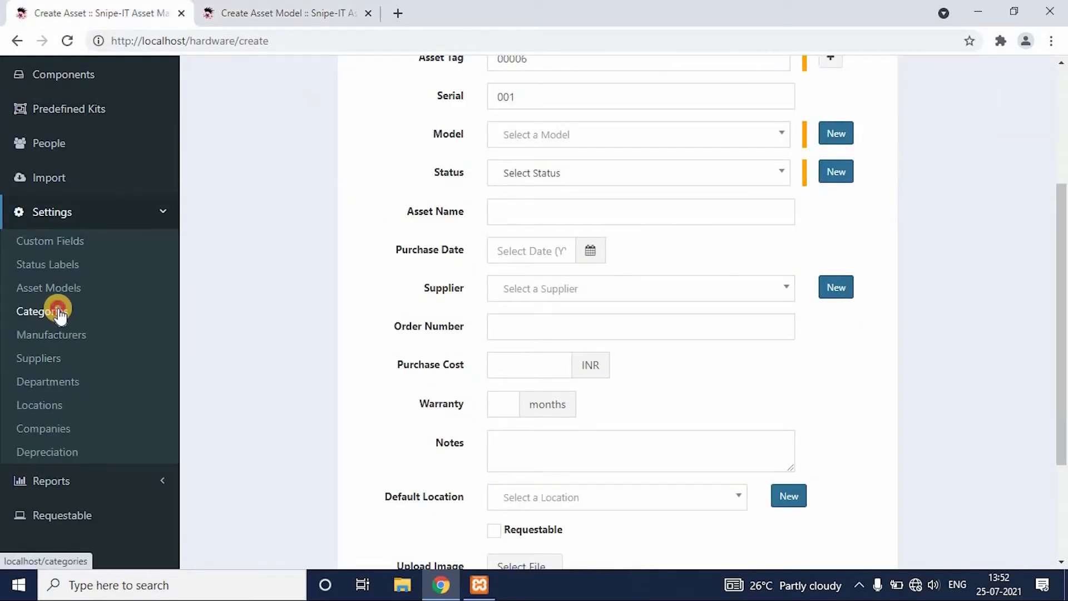
click(430, 9)
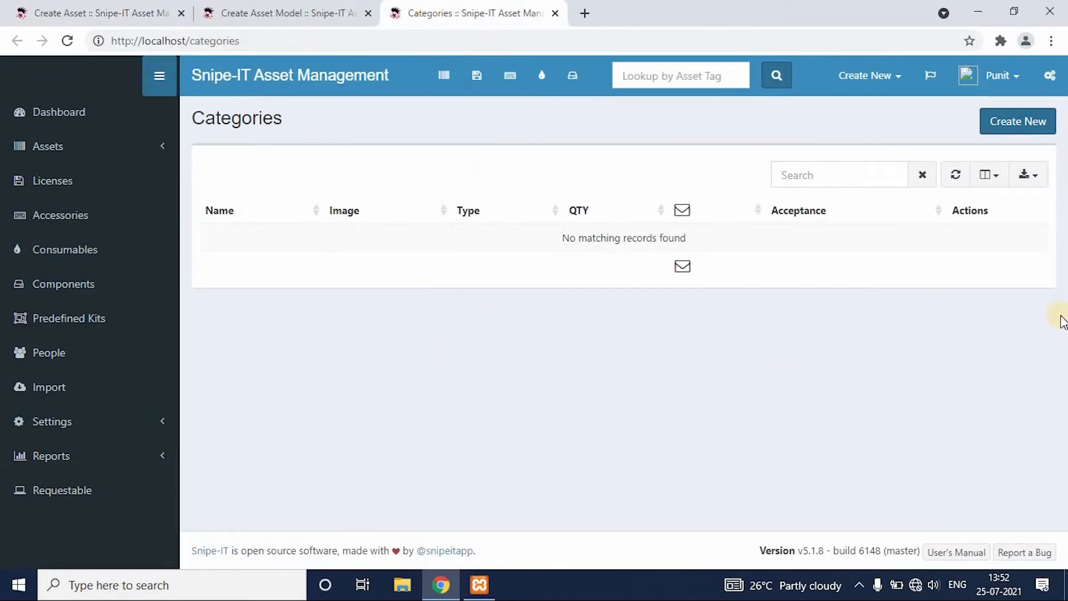
Create an Asset-type category named Laptops that requires users to confirm acceptance, and close the Categories browser tab.
click(1035, 129)
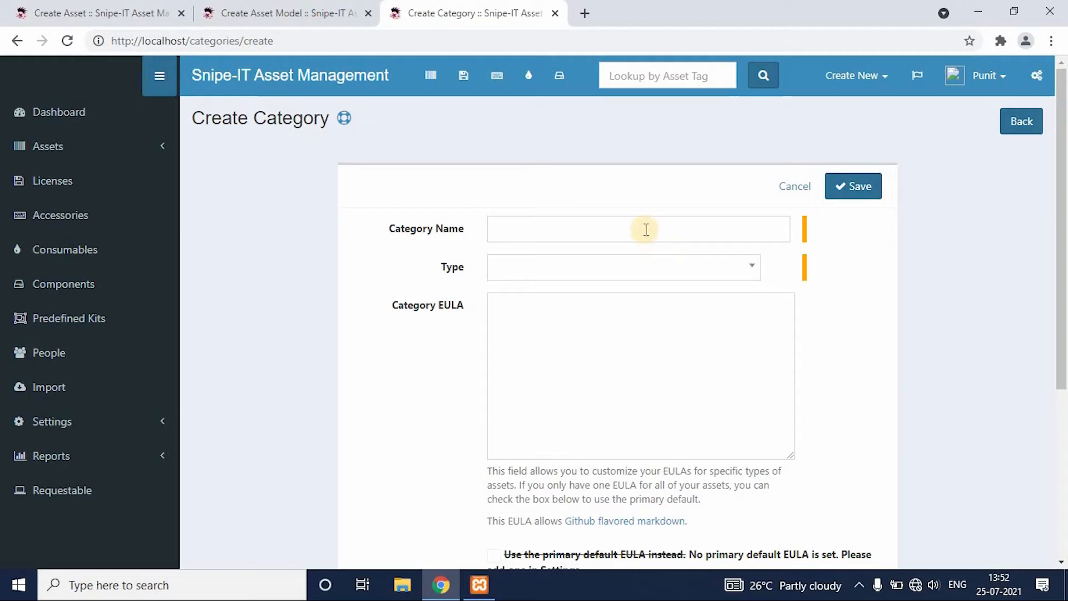
click(646, 229)
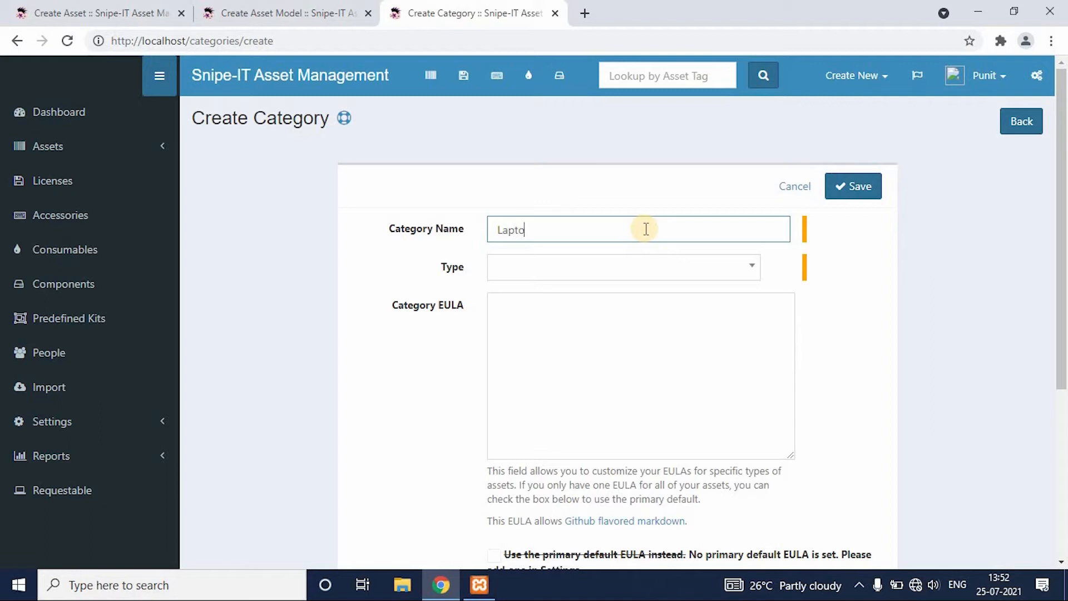
click(678, 275)
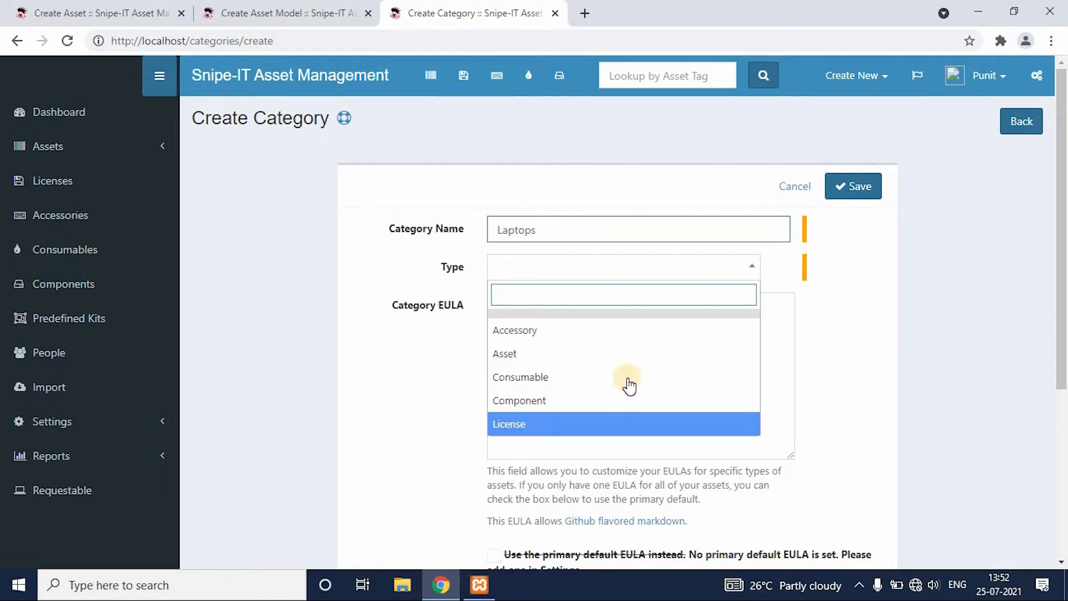
click(629, 355)
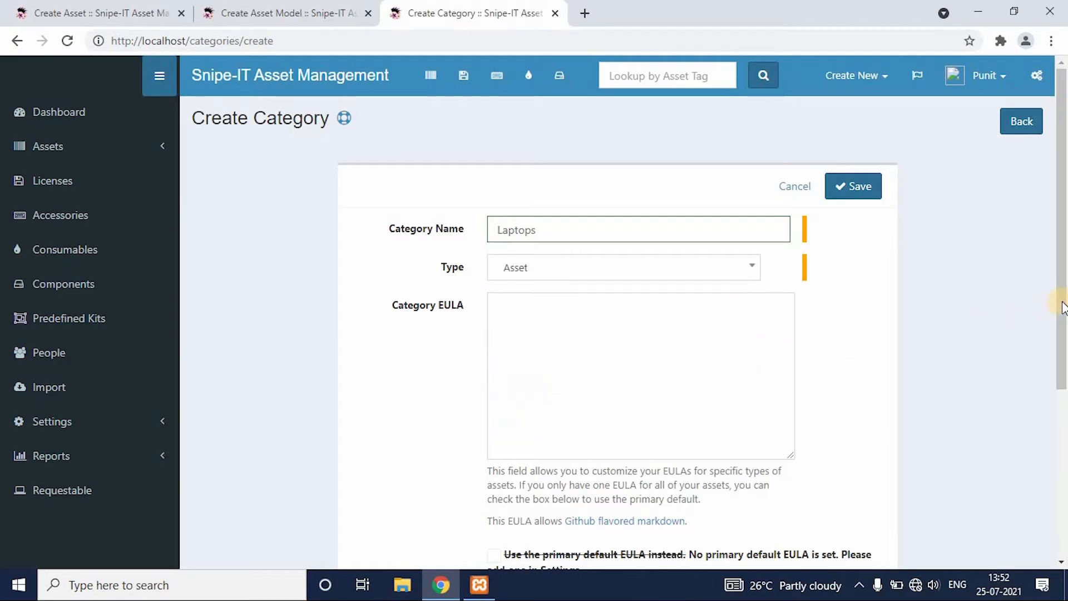
drag(1063, 305, 1064, 401)
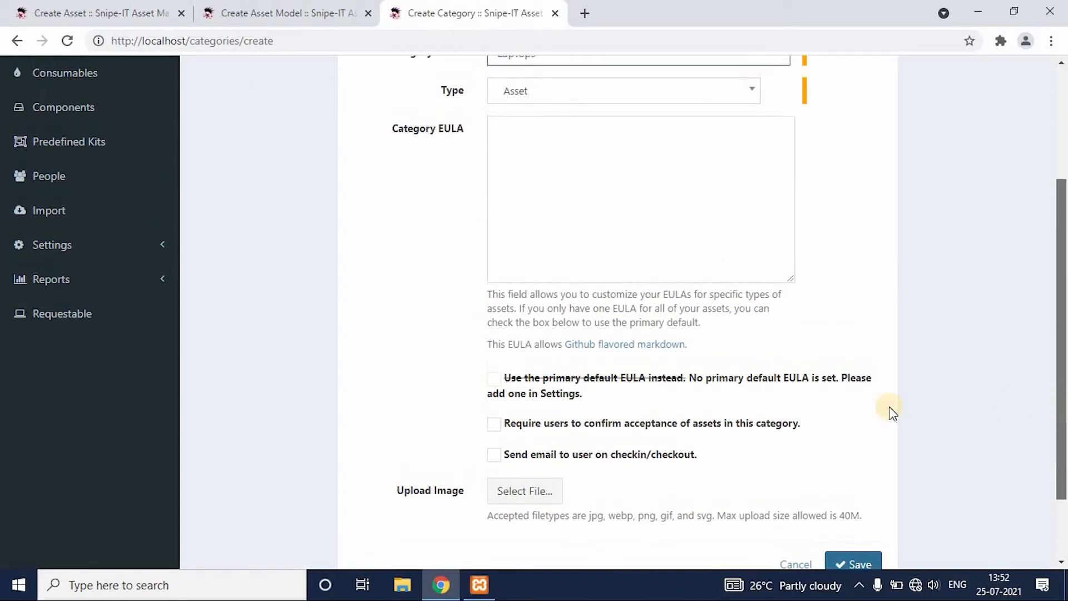
click(494, 425)
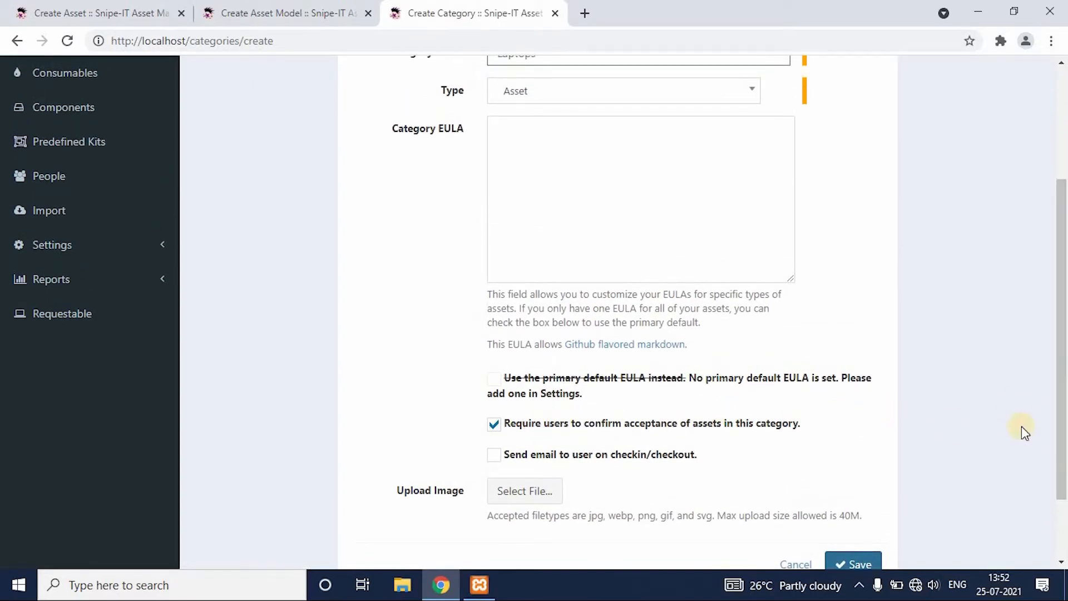
drag(1064, 423, 1062, 458)
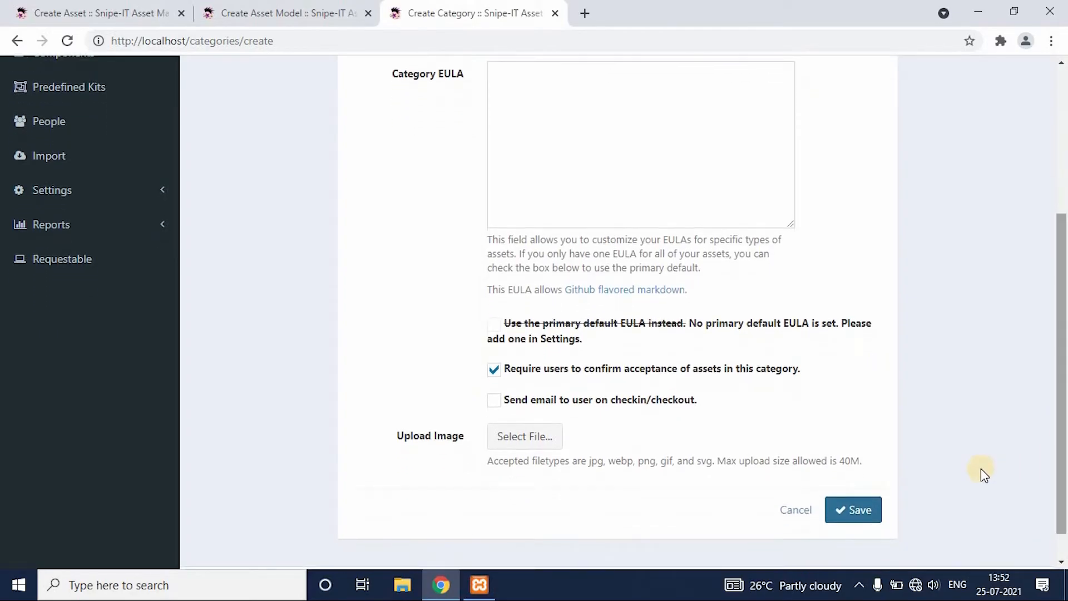
click(858, 509)
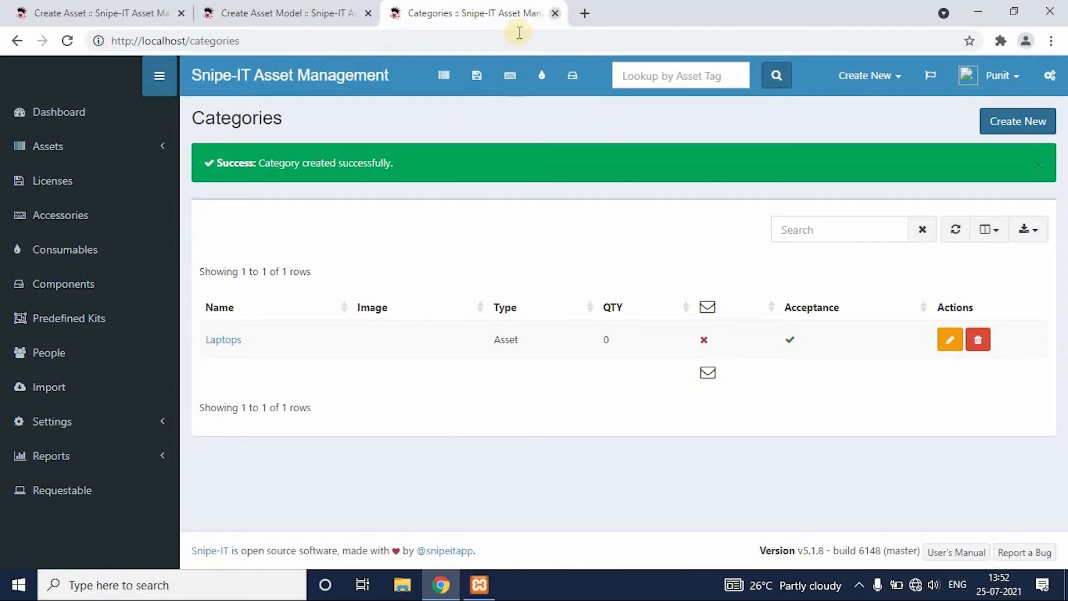
click(555, 14)
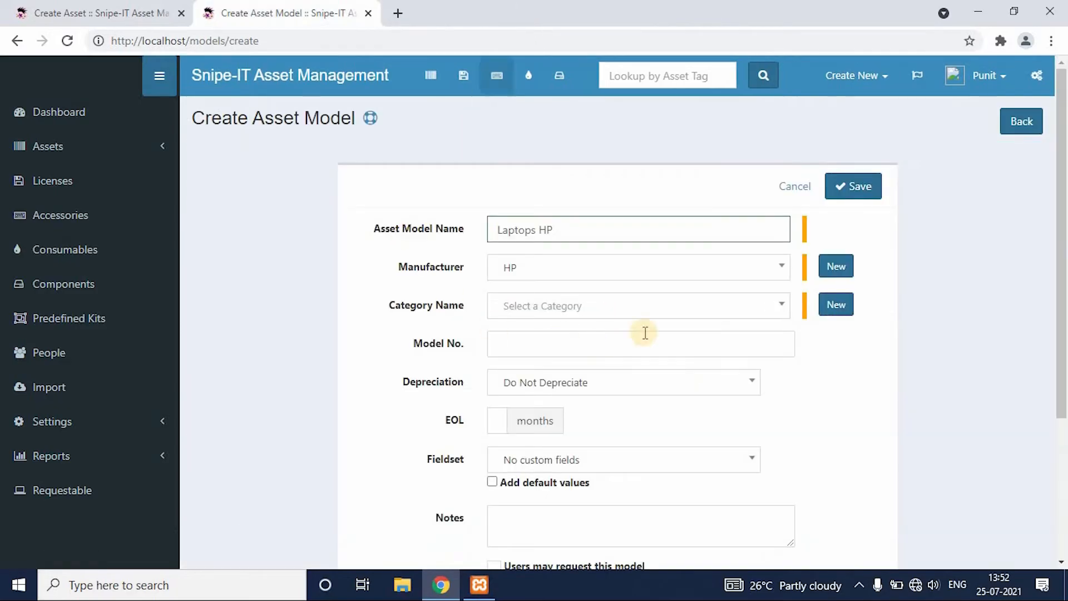
Complete the Laptops HP model with category Laptops, model number HPV310 and Do Not Depreciate, and save it.
click(754, 310)
click(718, 356)
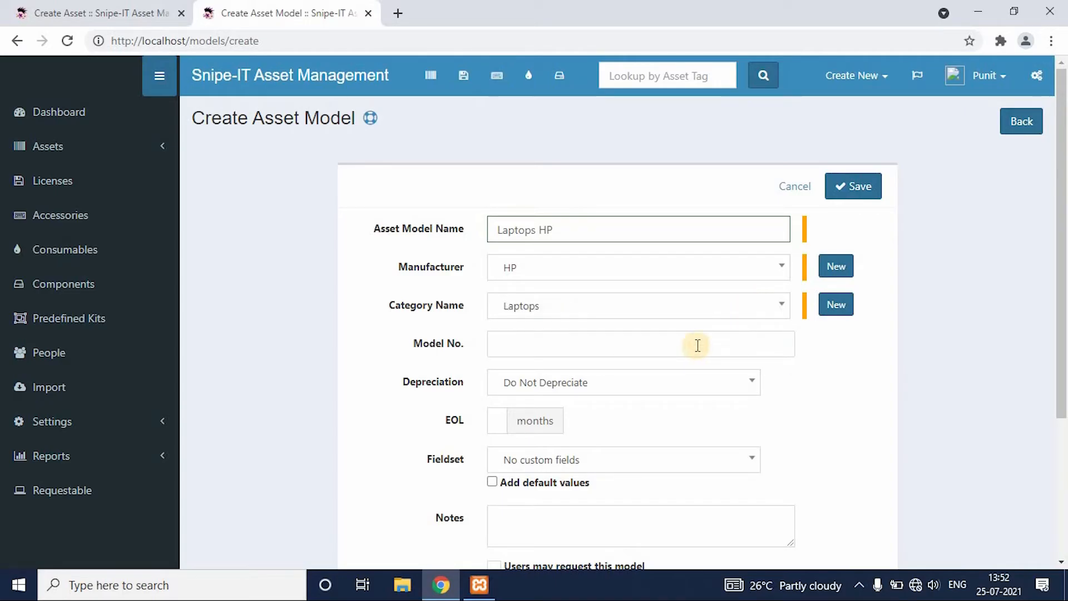
click(697, 345)
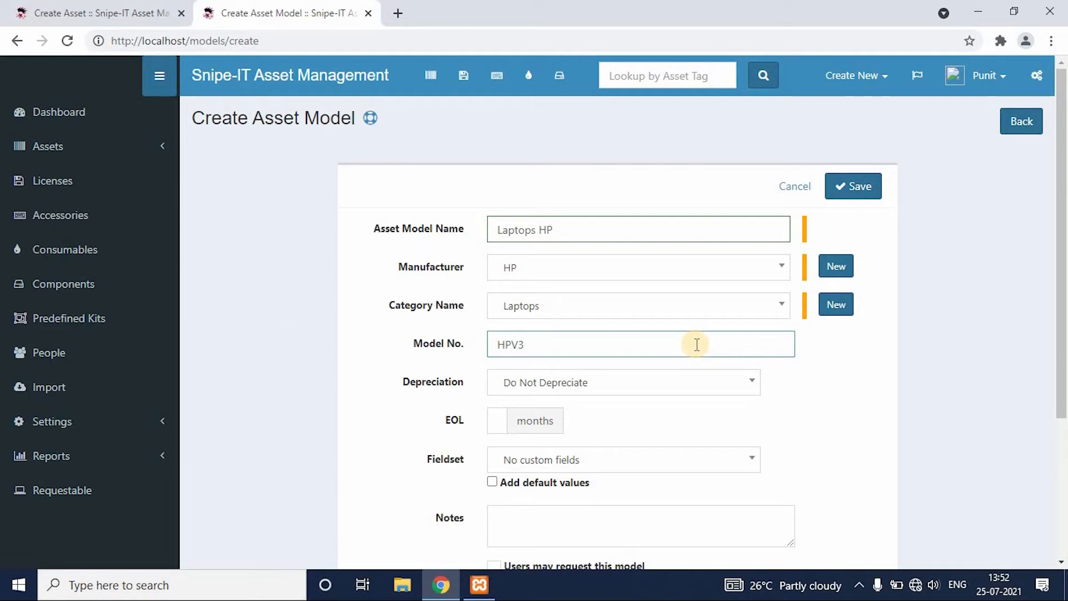
click(750, 384)
click(732, 434)
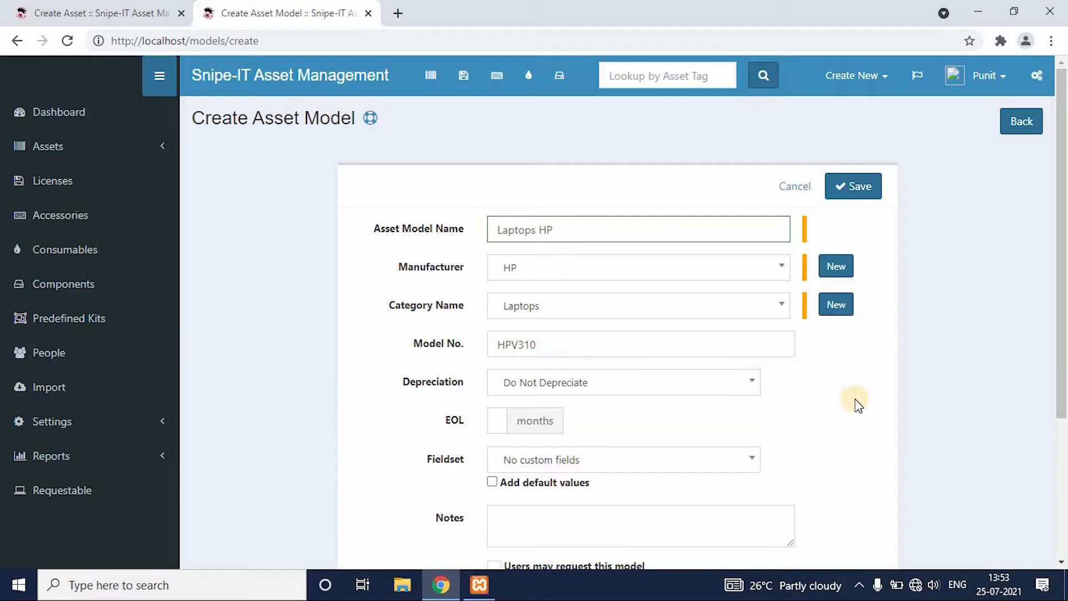
scroll(1062, 289, down, 2)
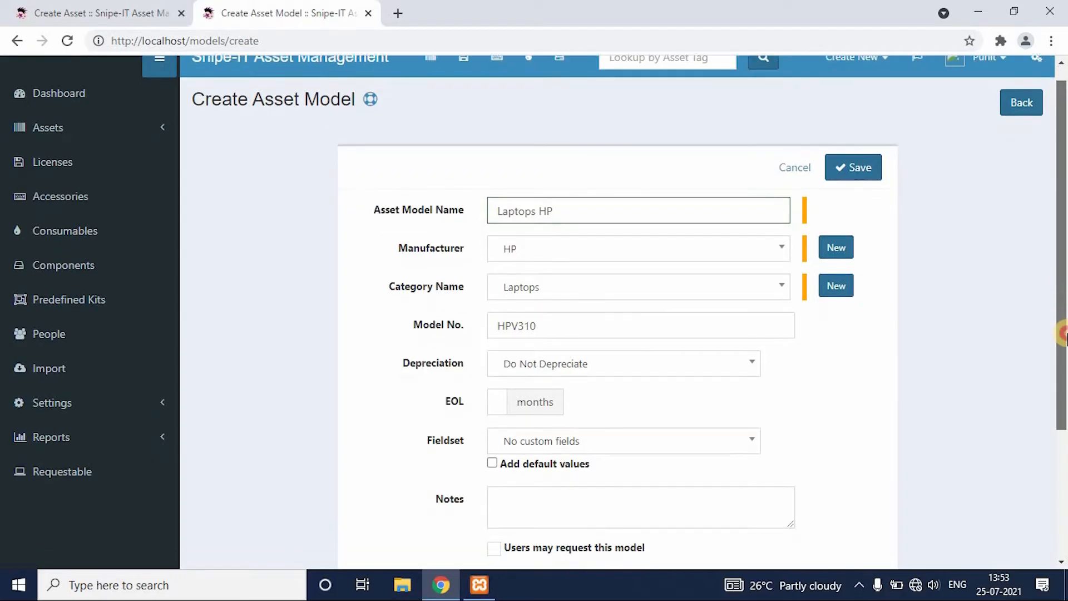
scroll(1062, 424, down, 2)
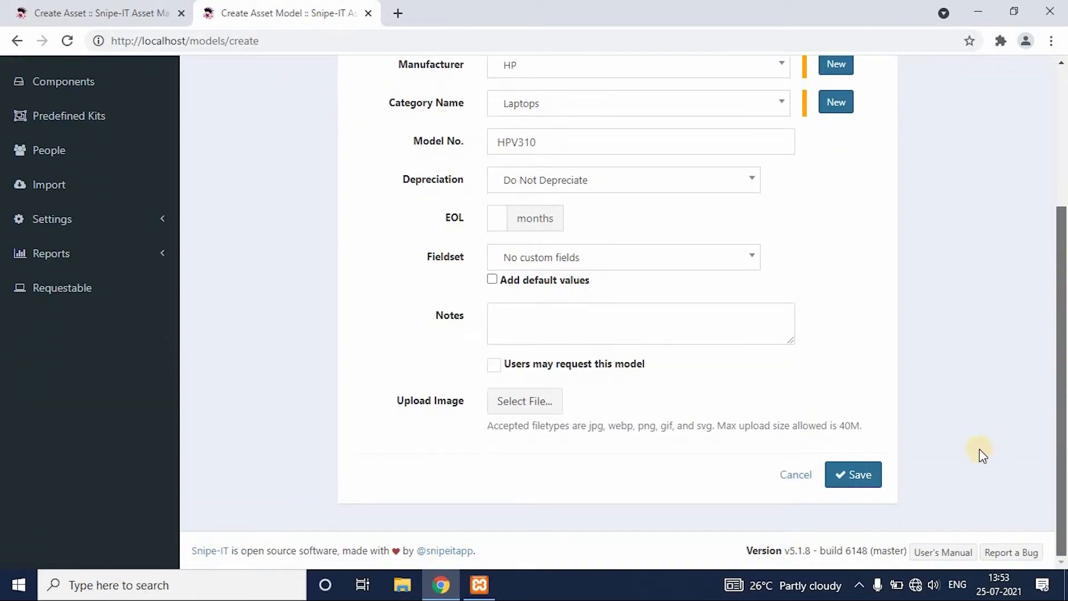
click(864, 475)
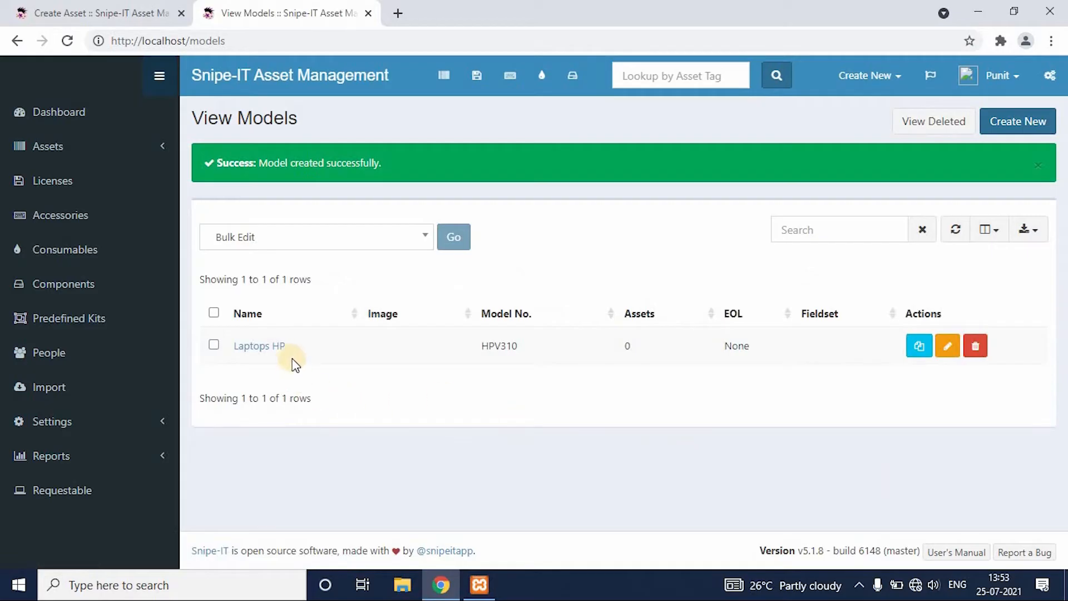
Return to the asset form's browser tab and set the asset's model to Laptops - HP Laptops HP (#HPV310).
click(123, 7)
drag(1062, 283, 1062, 181)
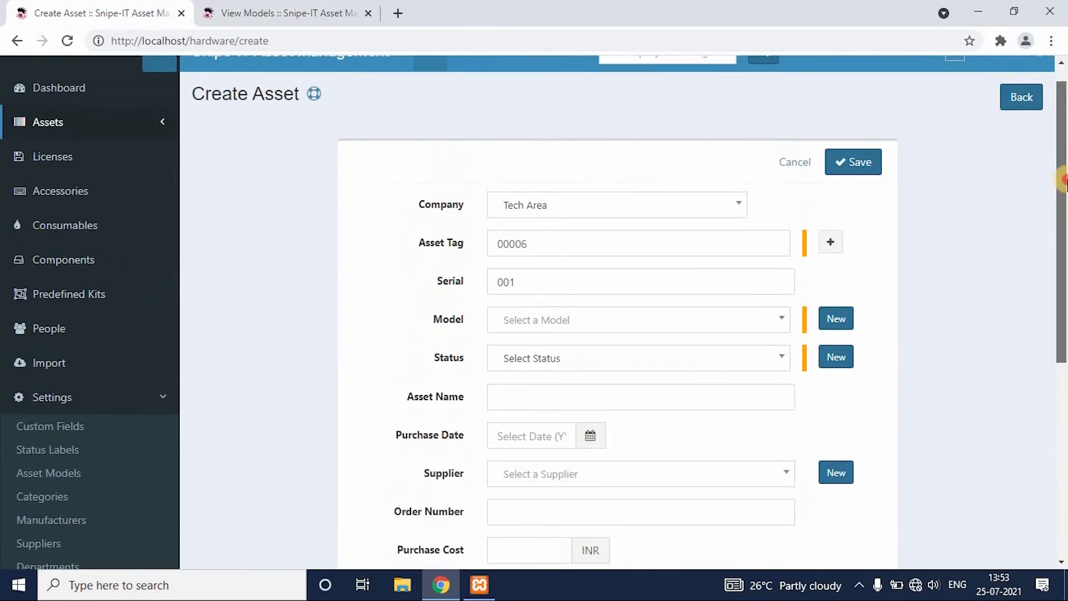
click(781, 332)
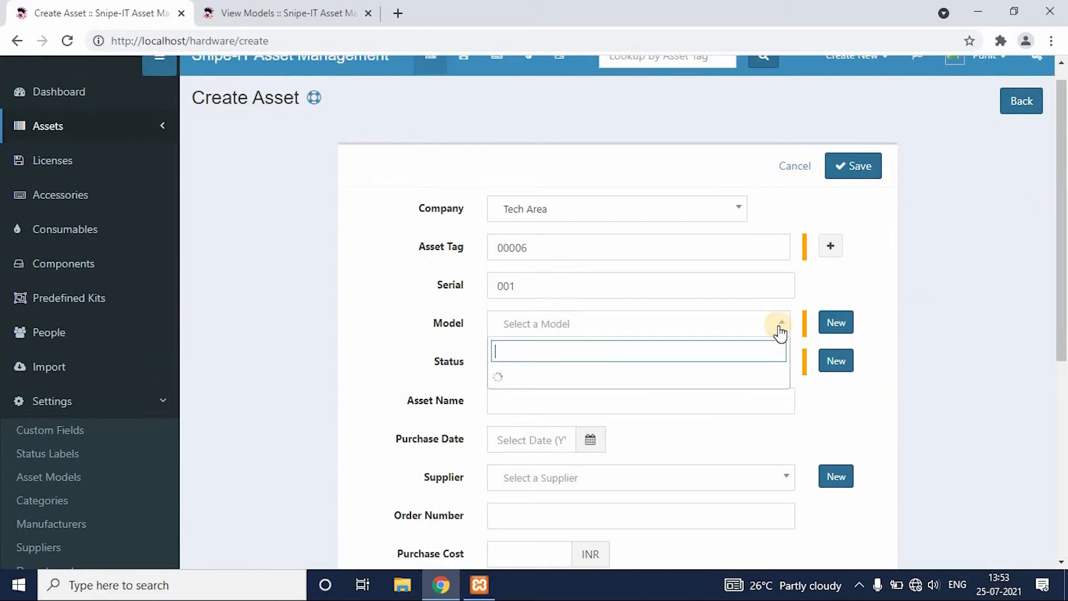
click(309, 8)
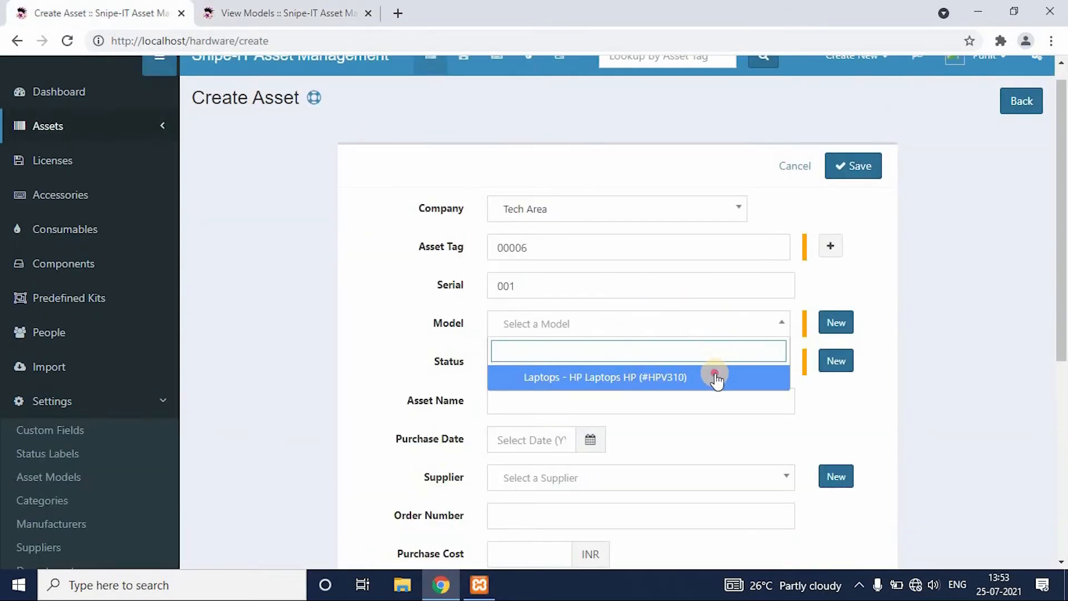
click(716, 380)
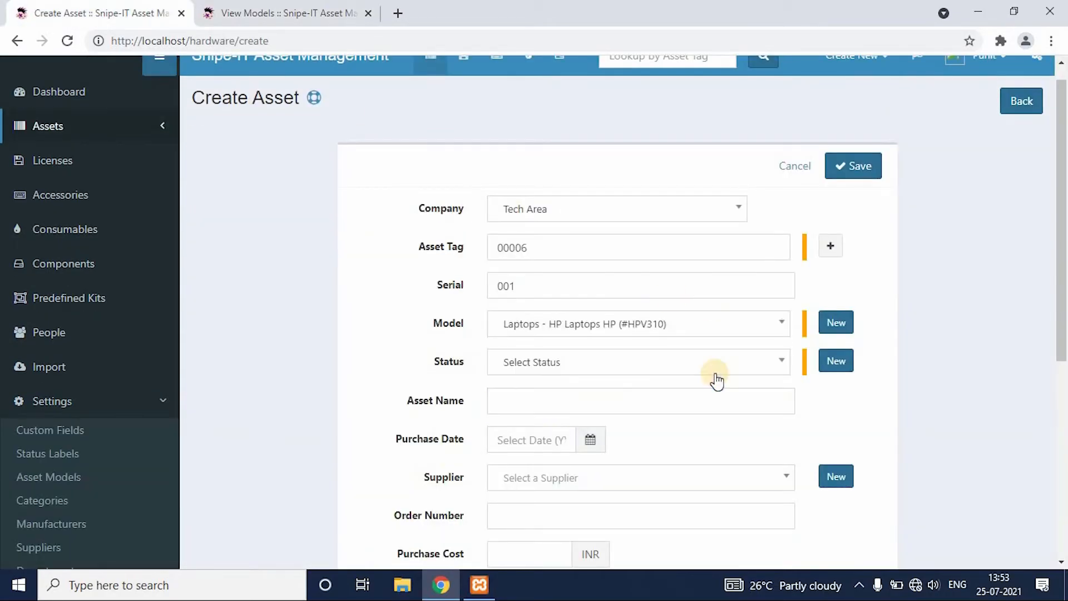
Create a status label named Deployable with status type Deployable for the asset and save it.
click(765, 368)
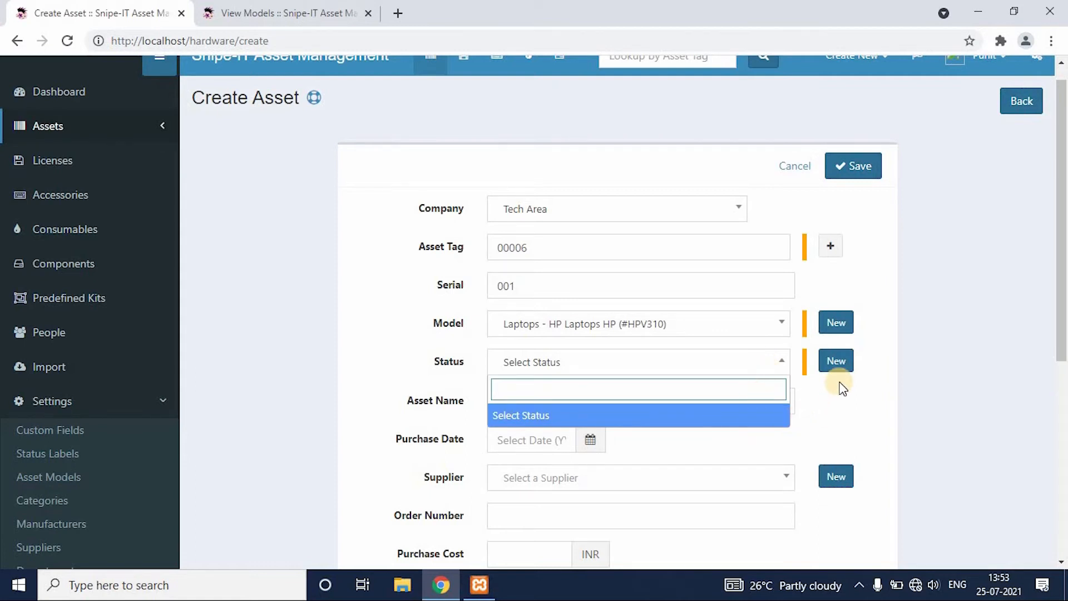
click(843, 363)
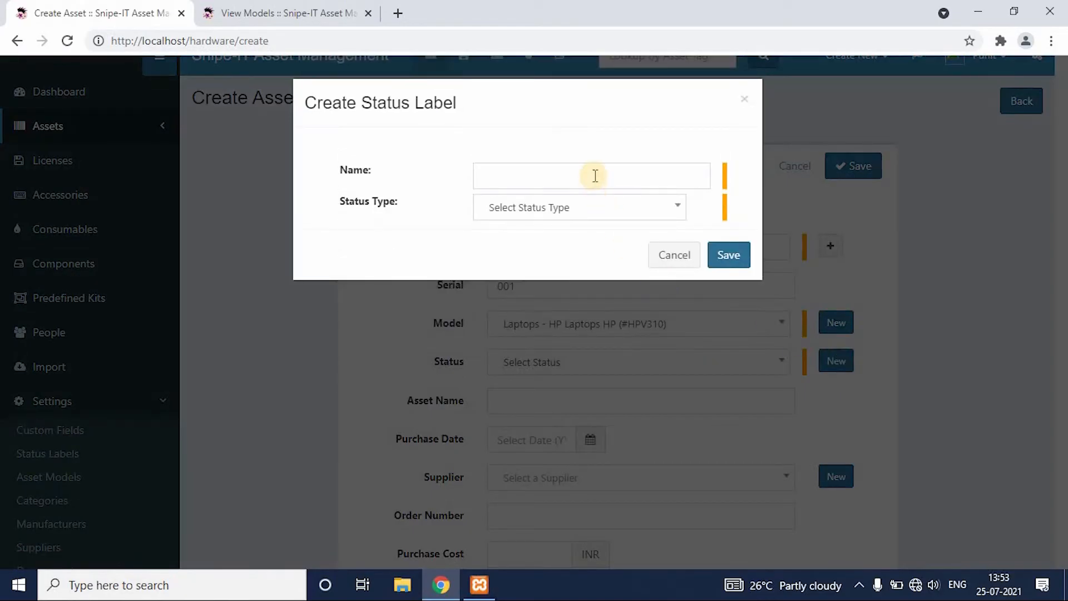
click(594, 176)
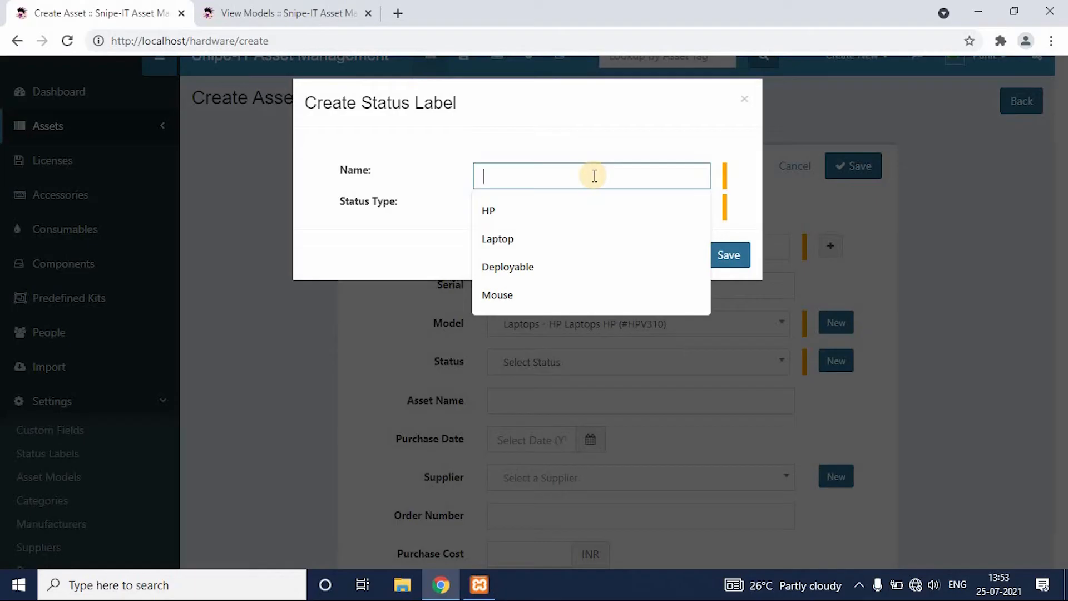
text(Deployable)
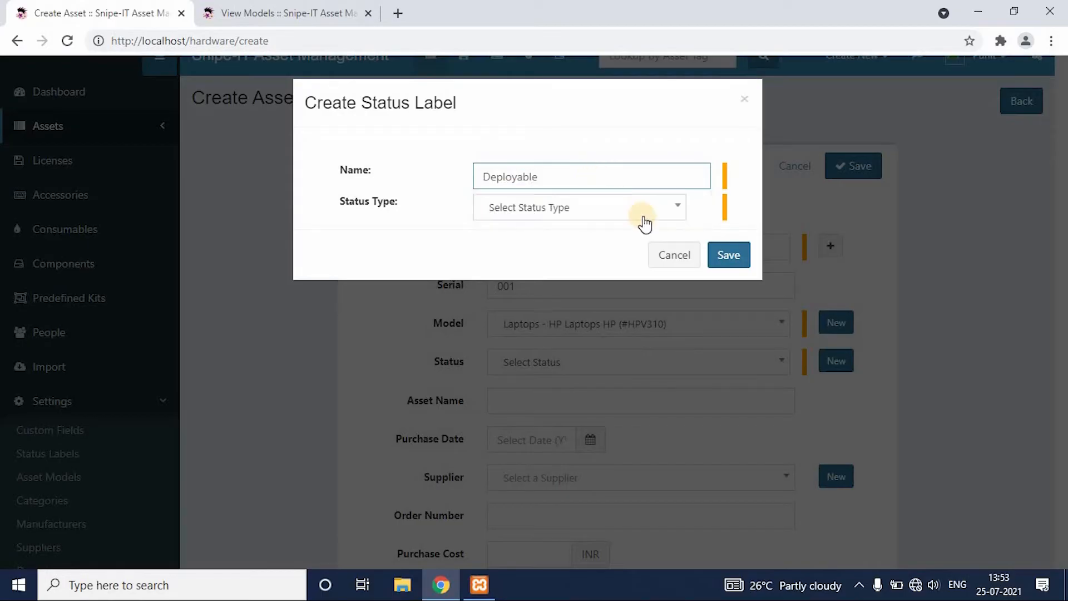
click(647, 215)
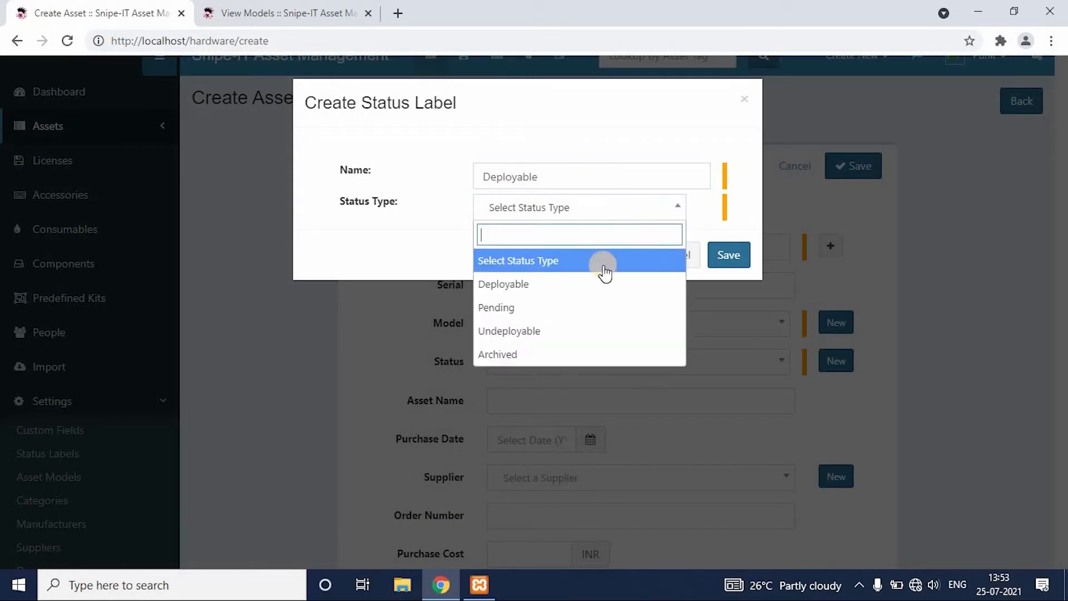
click(582, 285)
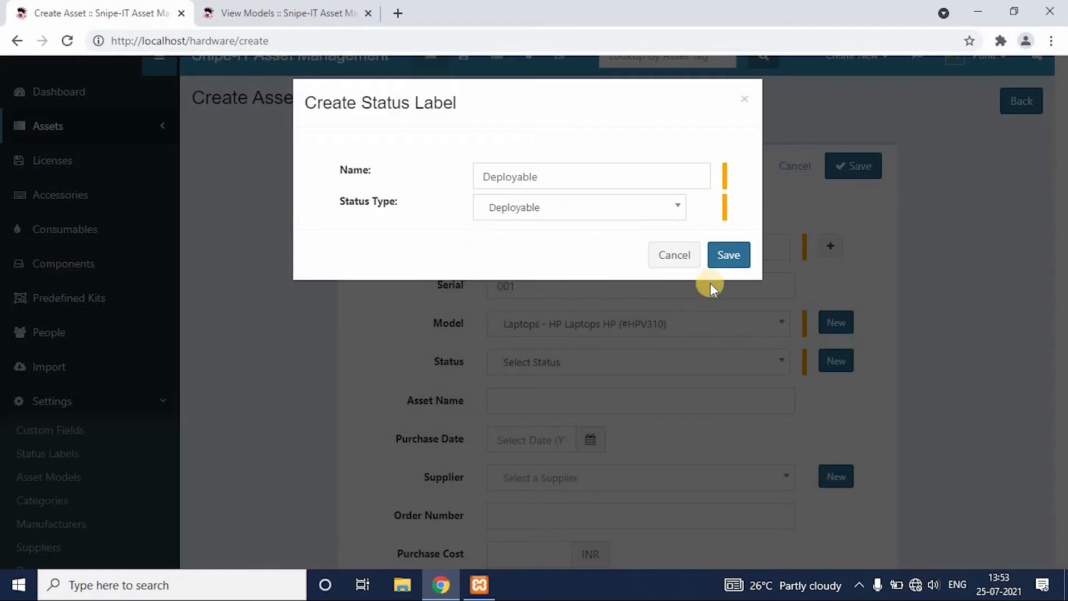
click(732, 253)
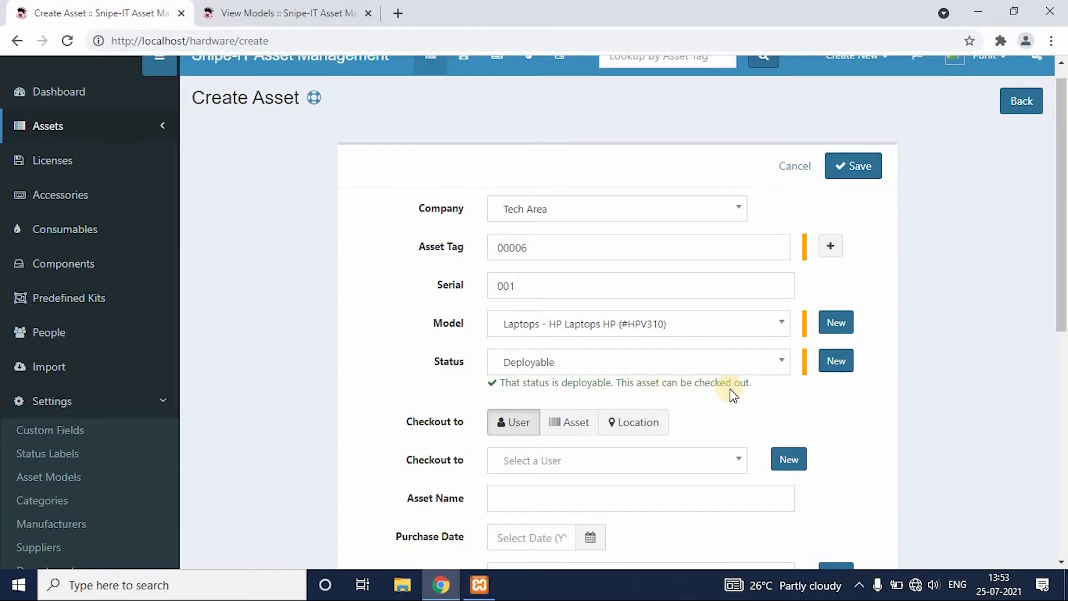
scroll(1057, 389, down, 3)
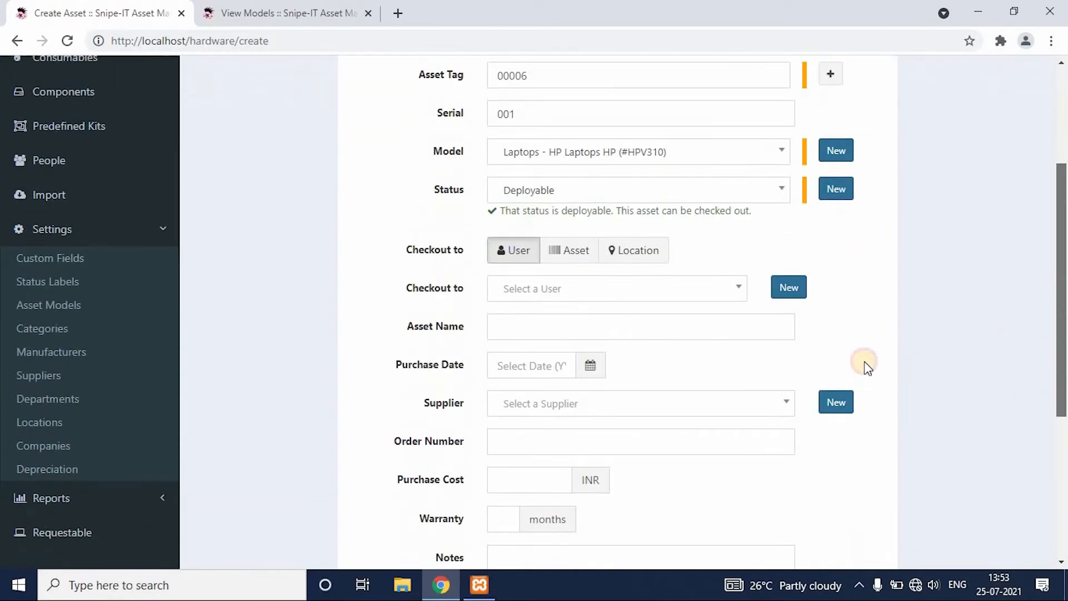
click(584, 254)
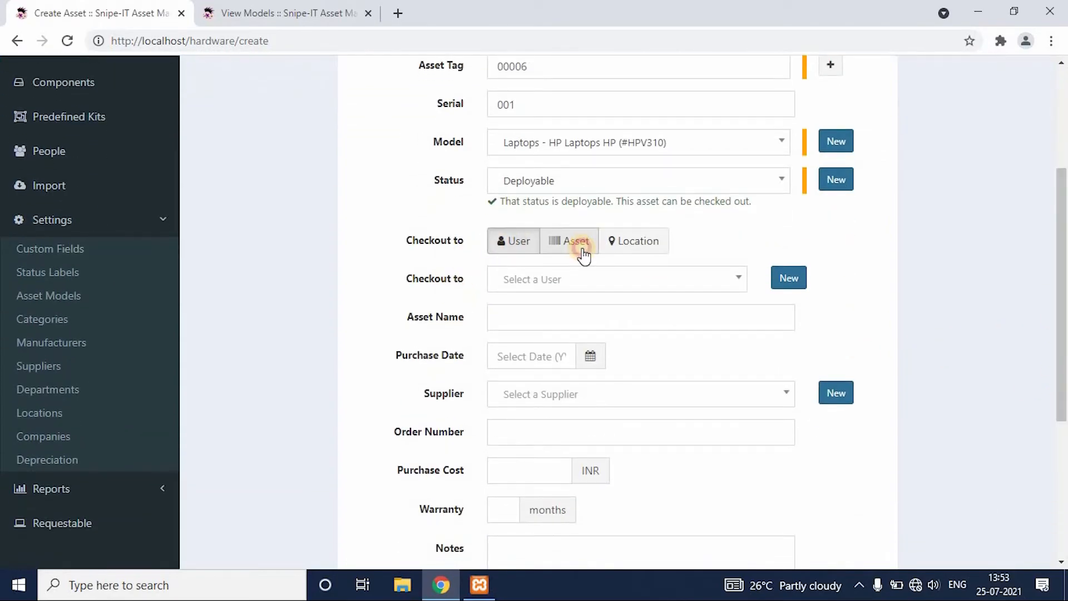
click(635, 243)
click(514, 245)
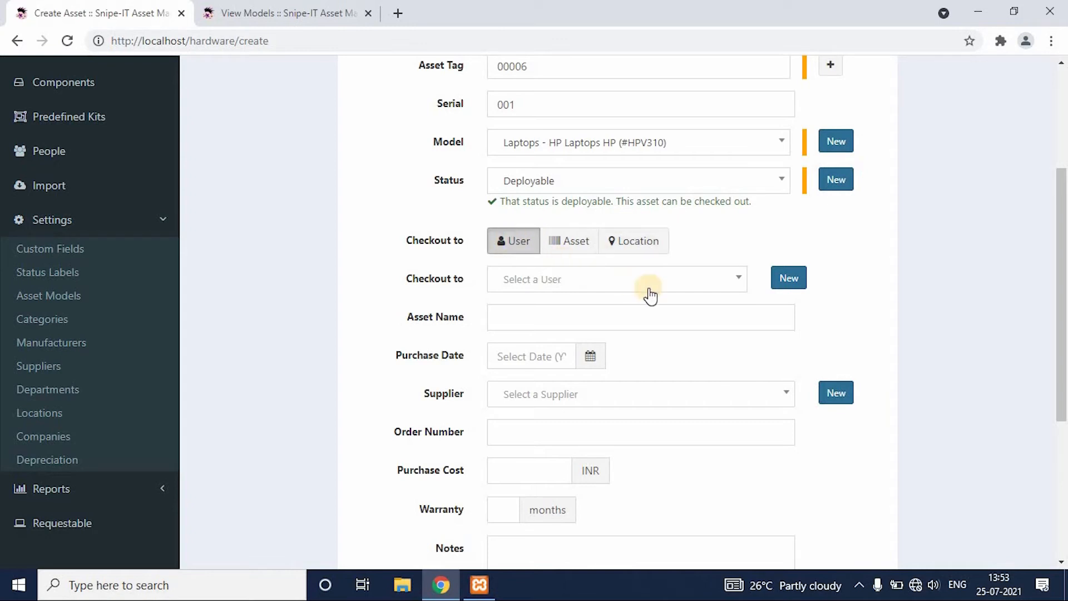
click(740, 284)
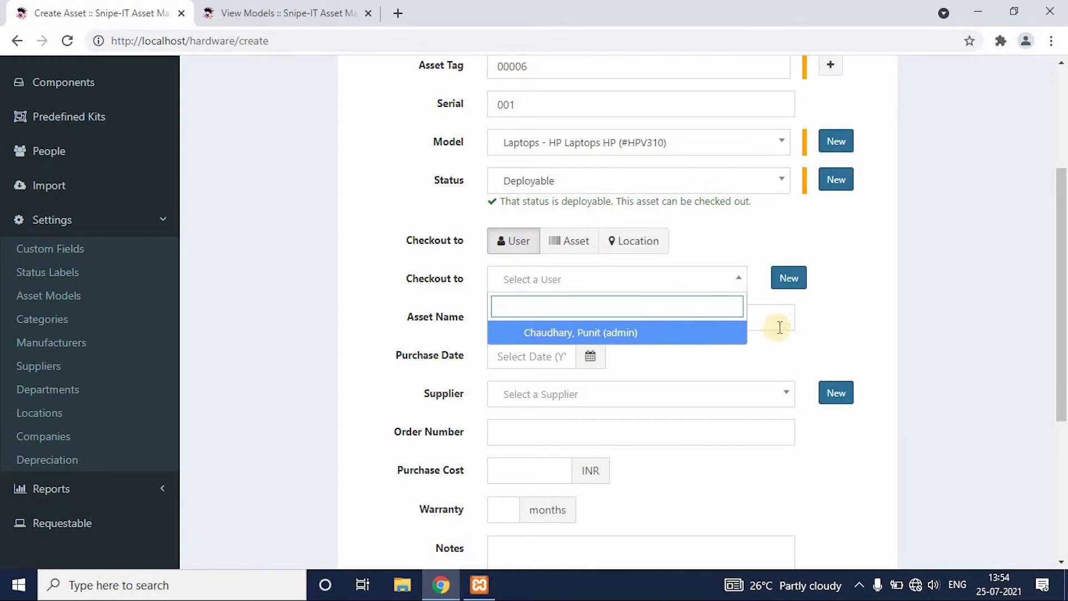
click(789, 278)
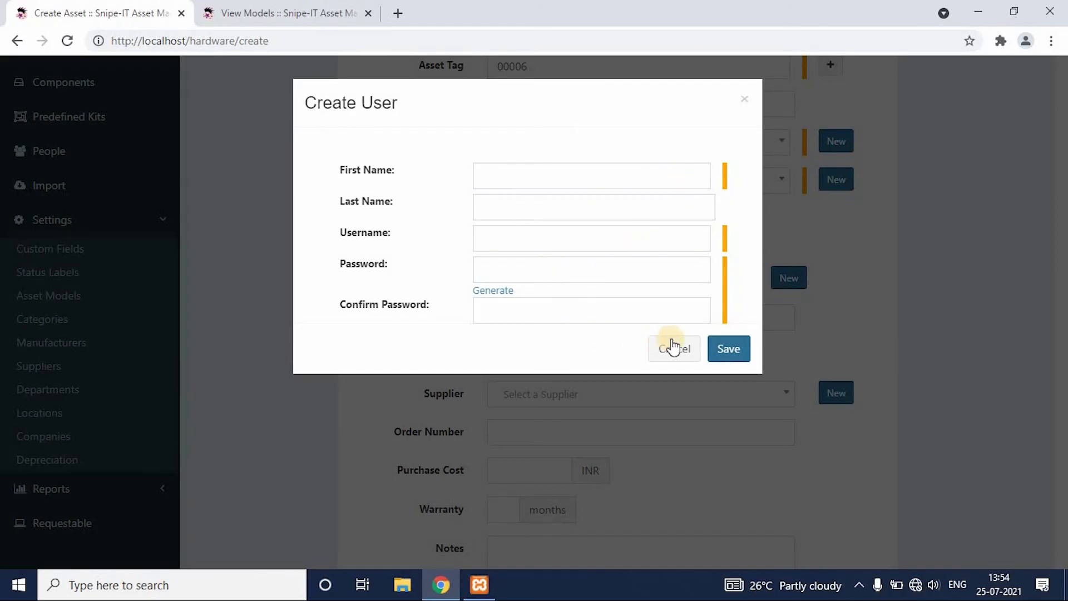
click(676, 347)
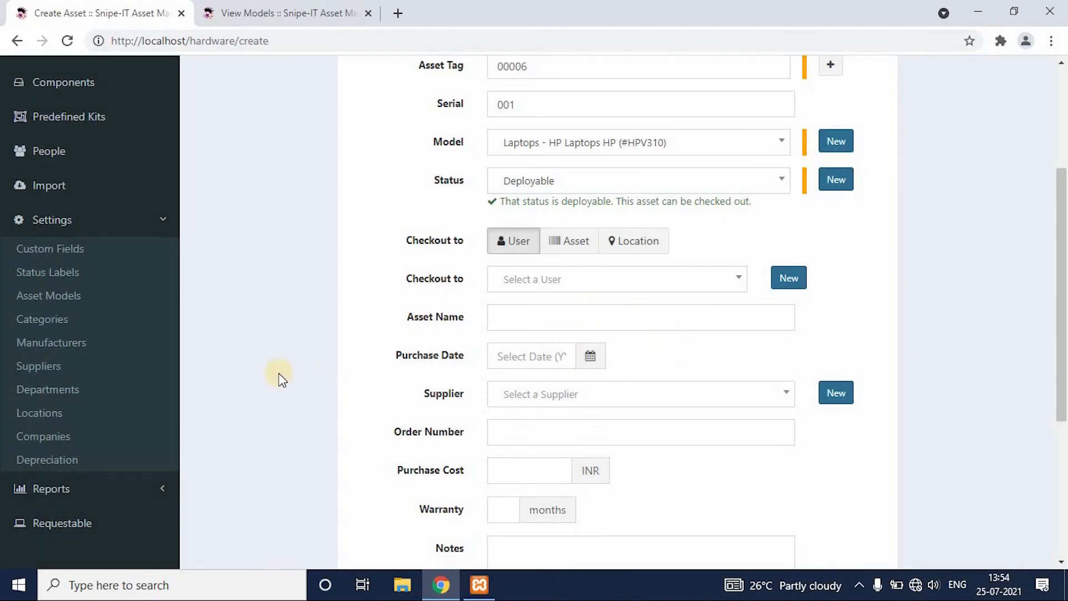
Open the People page in a separate browser tab, switch to it, and start creating a new user.
click(60, 159)
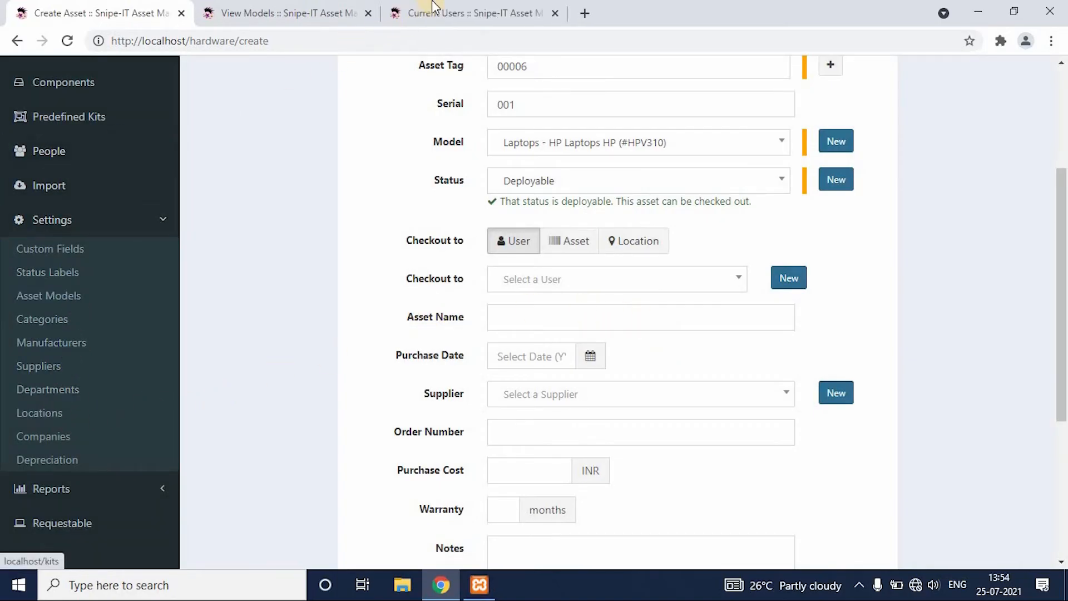
click(434, 14)
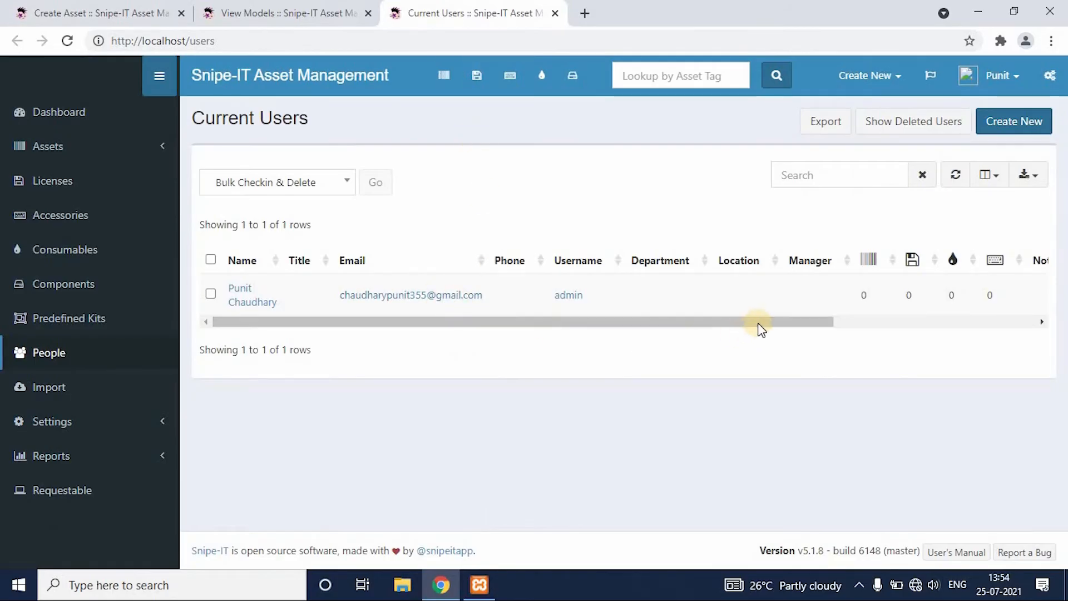
click(924, 324)
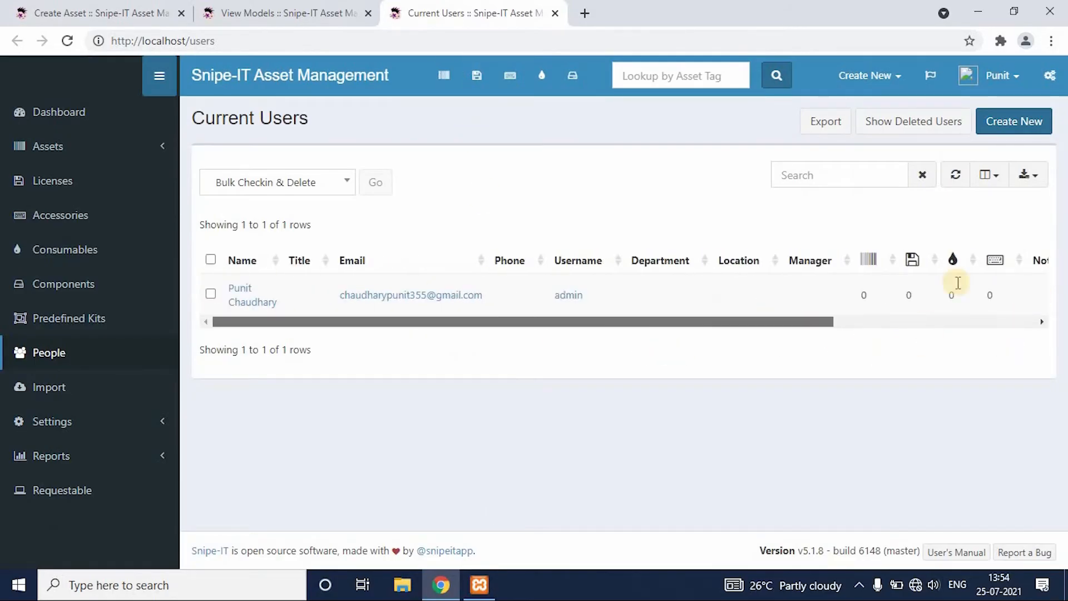
click(1011, 127)
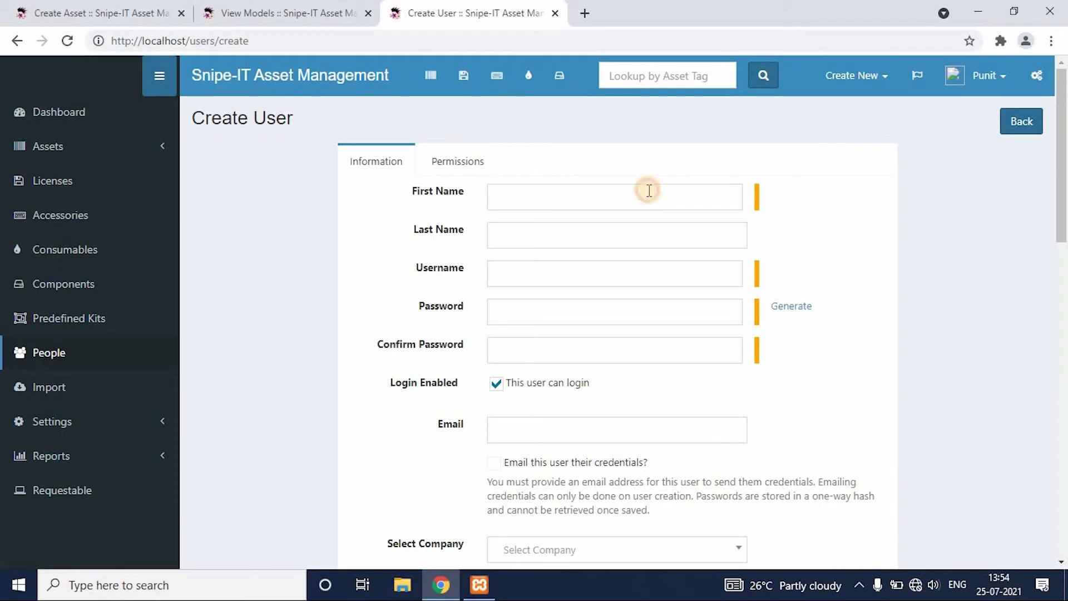
Fill in the new user's first name, last name and username, and generate the account password.
click(649, 191)
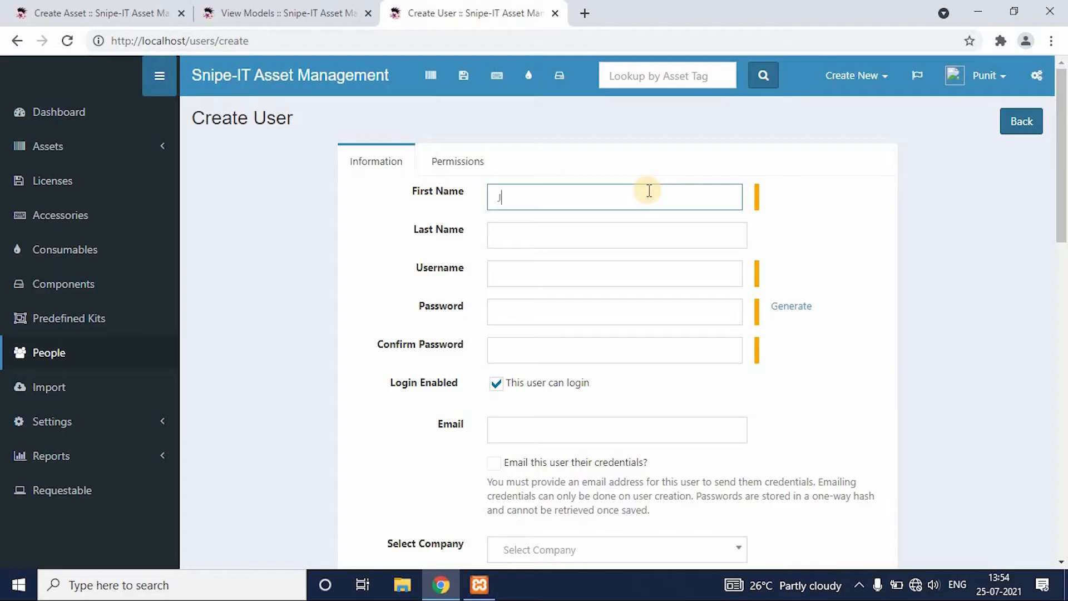
click(623, 241)
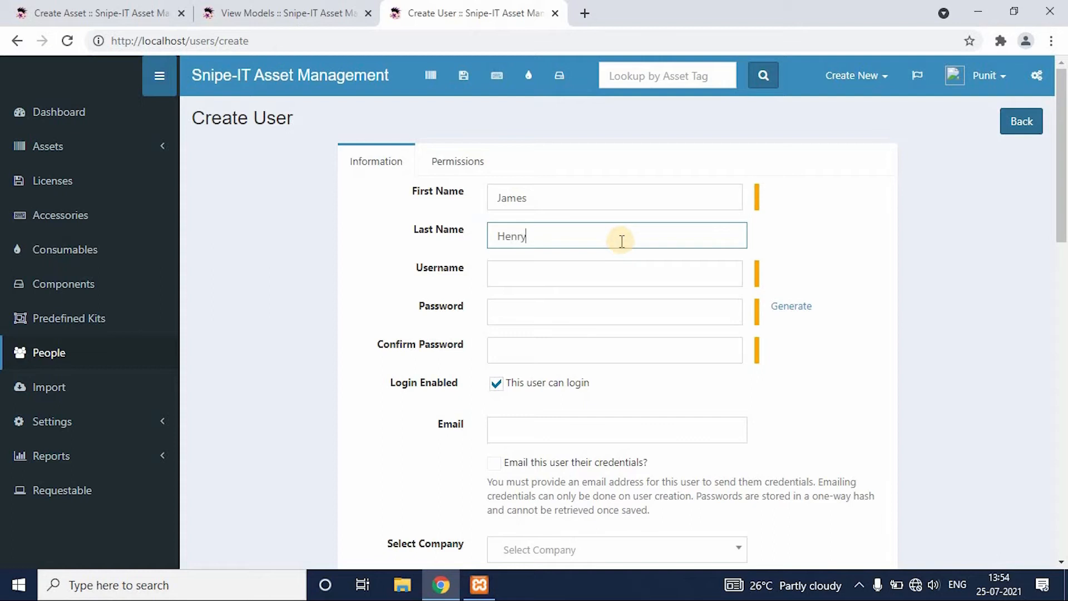
click(614, 265)
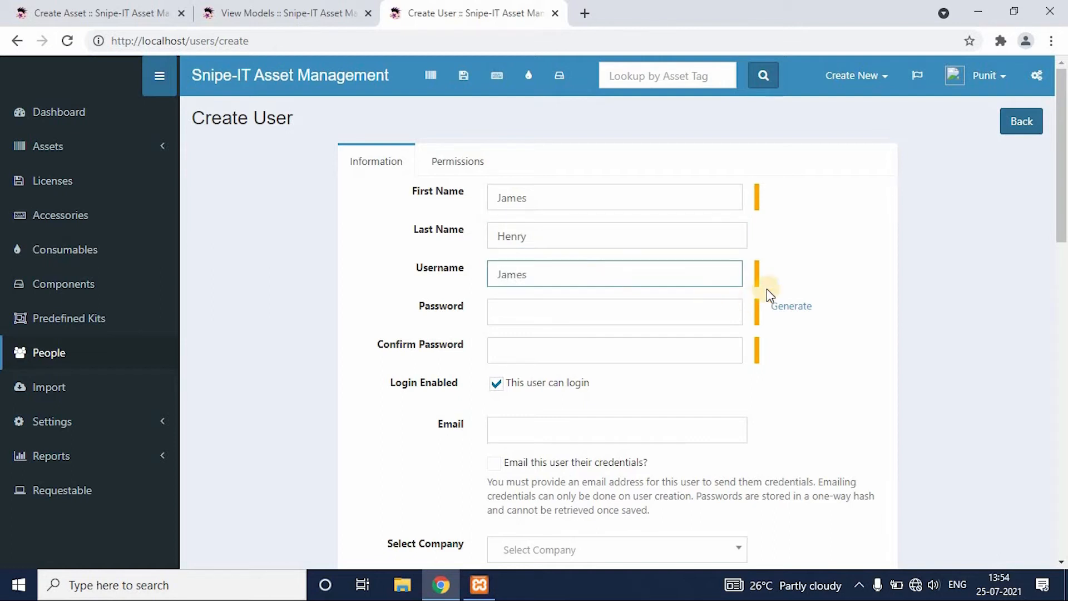
click(778, 306)
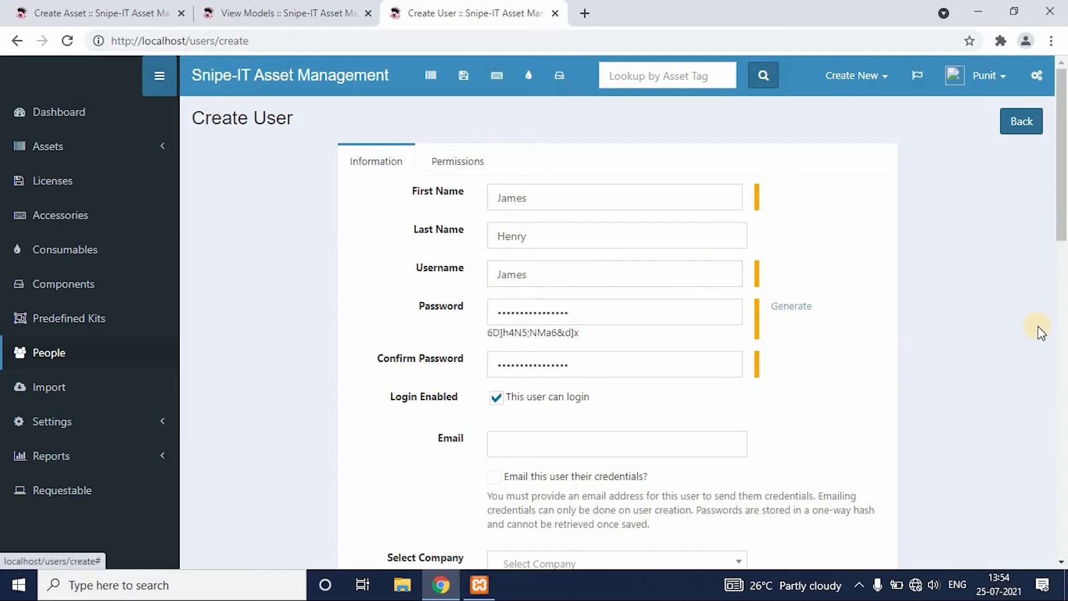
Disable login for the new user and save the user record.
mouse_move(1065, 231)
mouse_down()
mouse_move(1064, 523)
mouse_move(1064, 210)
mouse_up()
click(495, 309)
scroll(1059, 203, up, 5)
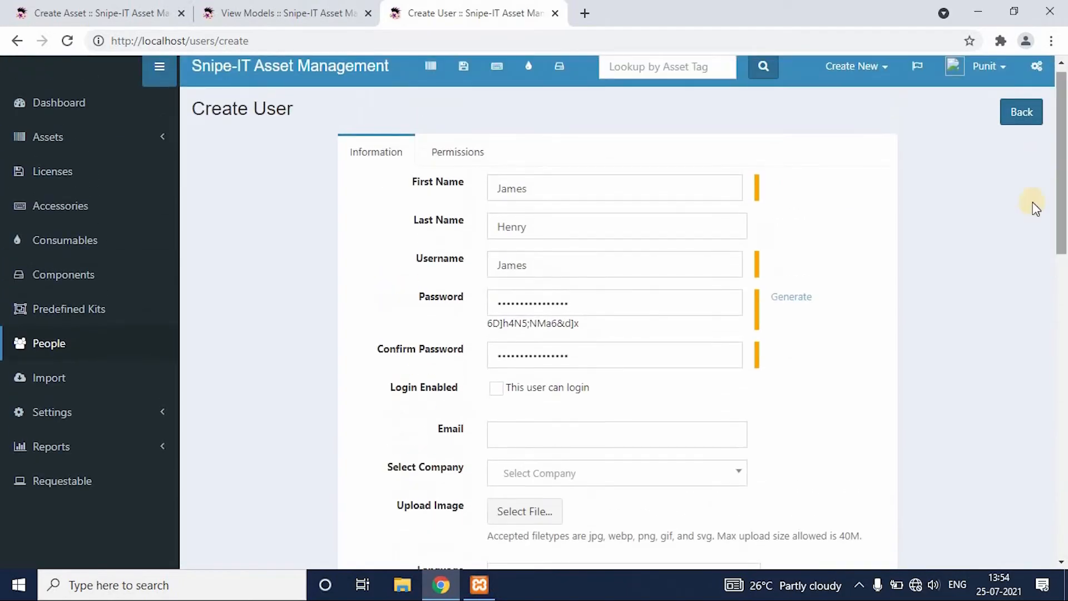
scroll(1060, 333, down, 15)
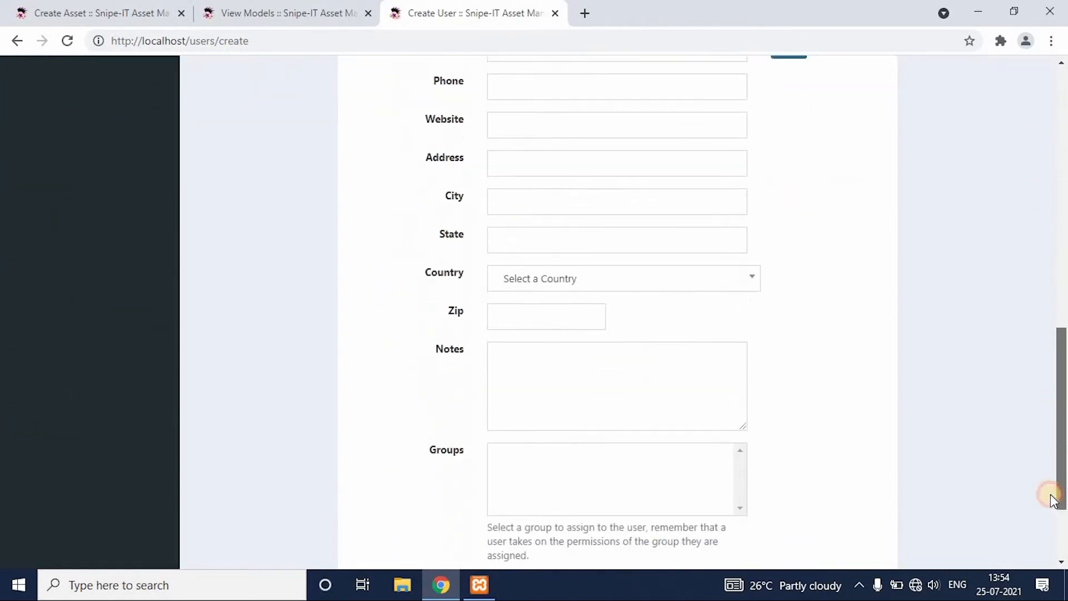
click(863, 495)
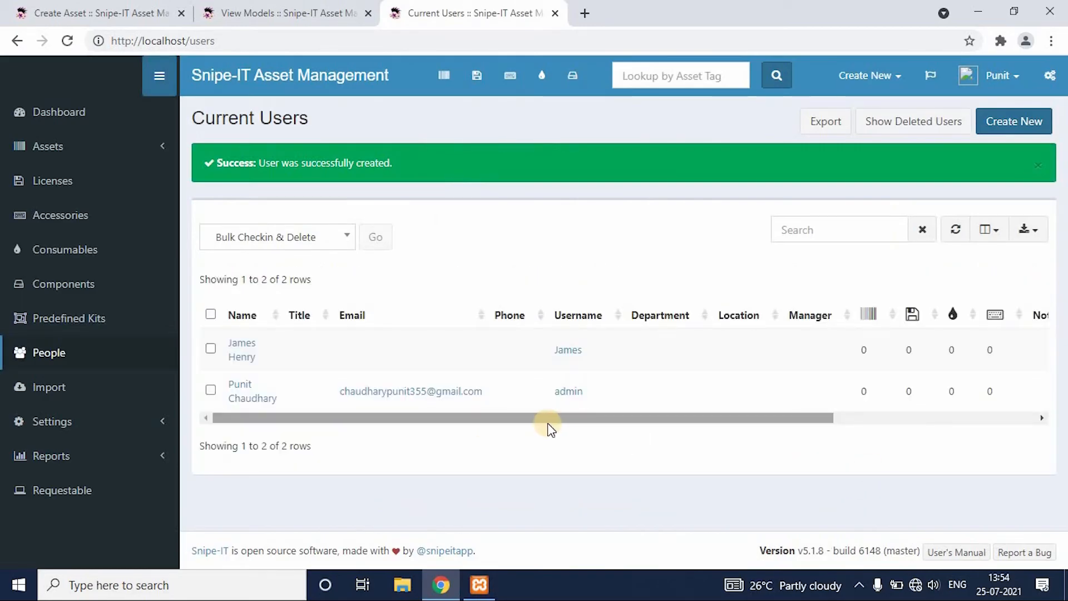
drag(640, 422, 389, 421)
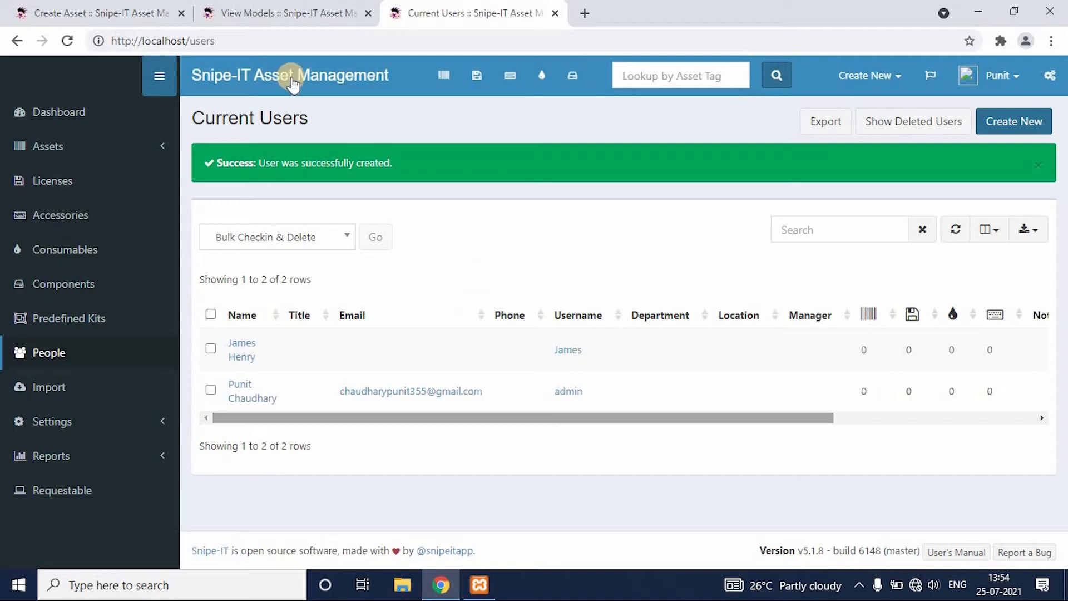
Return to the asset form's browser tab, check the asset out to the newly created user, and save the asset.
click(138, 8)
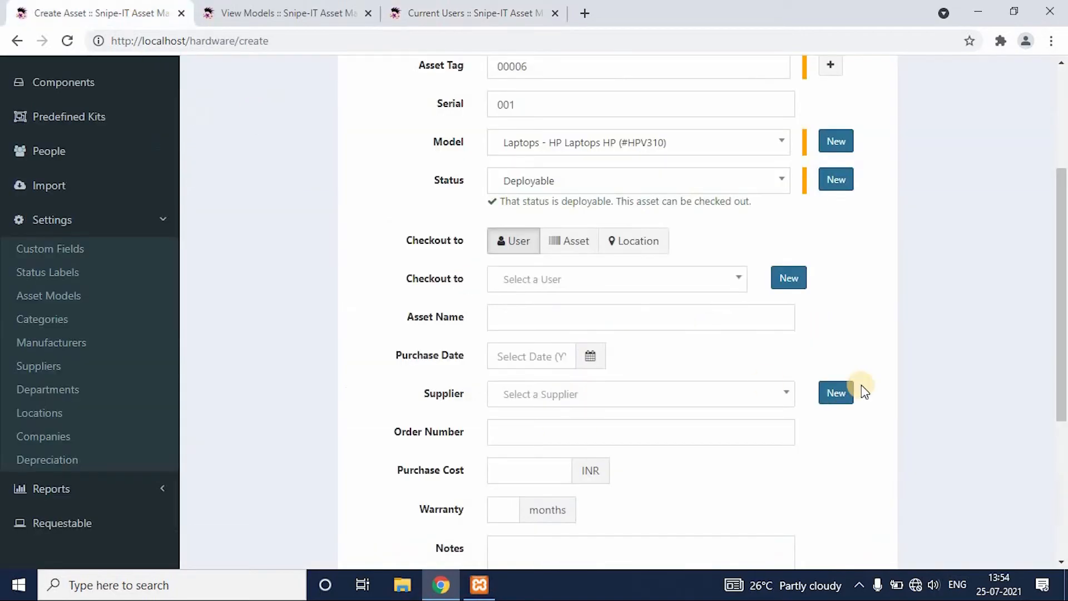
click(730, 286)
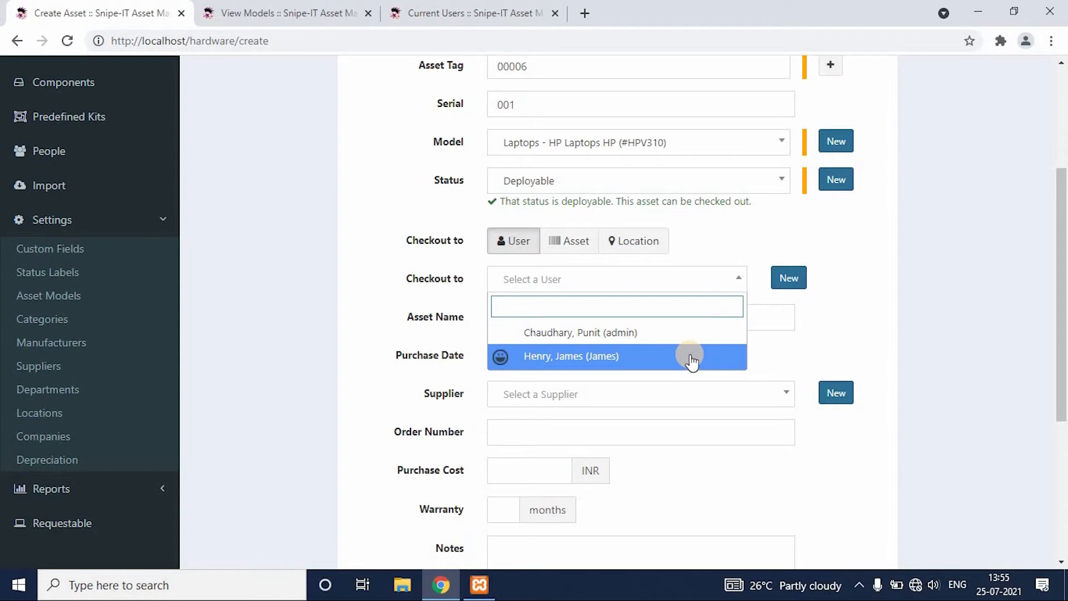
click(690, 358)
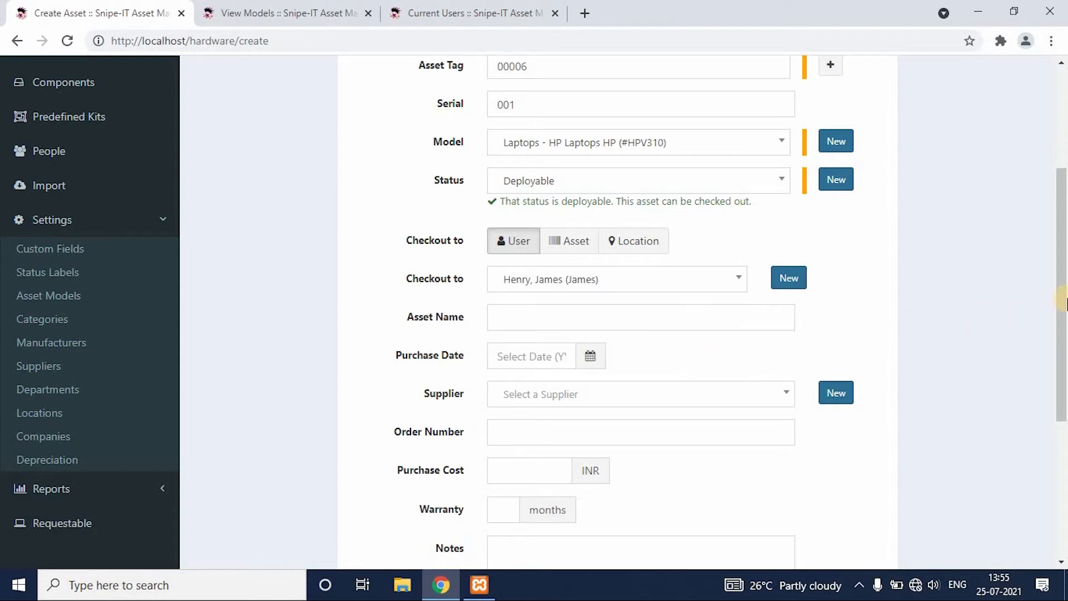
drag(1065, 303, 1062, 456)
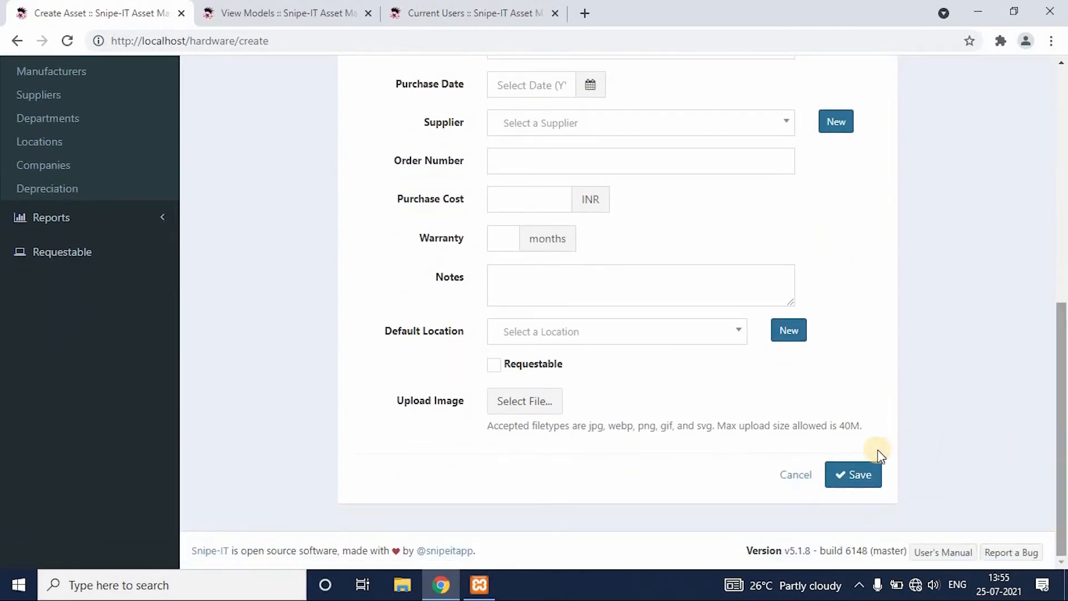
click(856, 476)
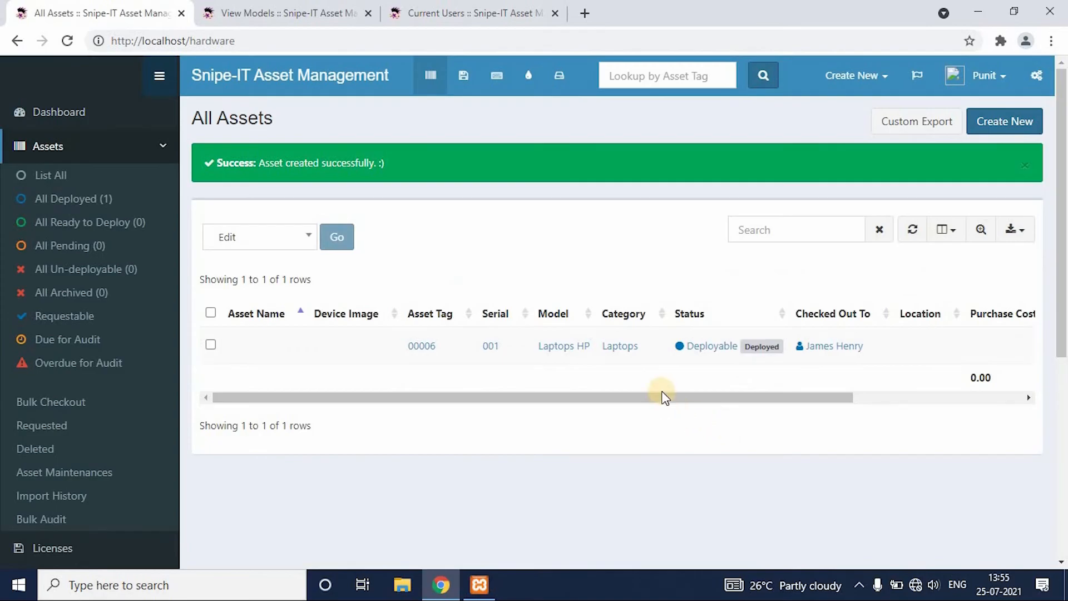
drag(662, 391, 875, 398)
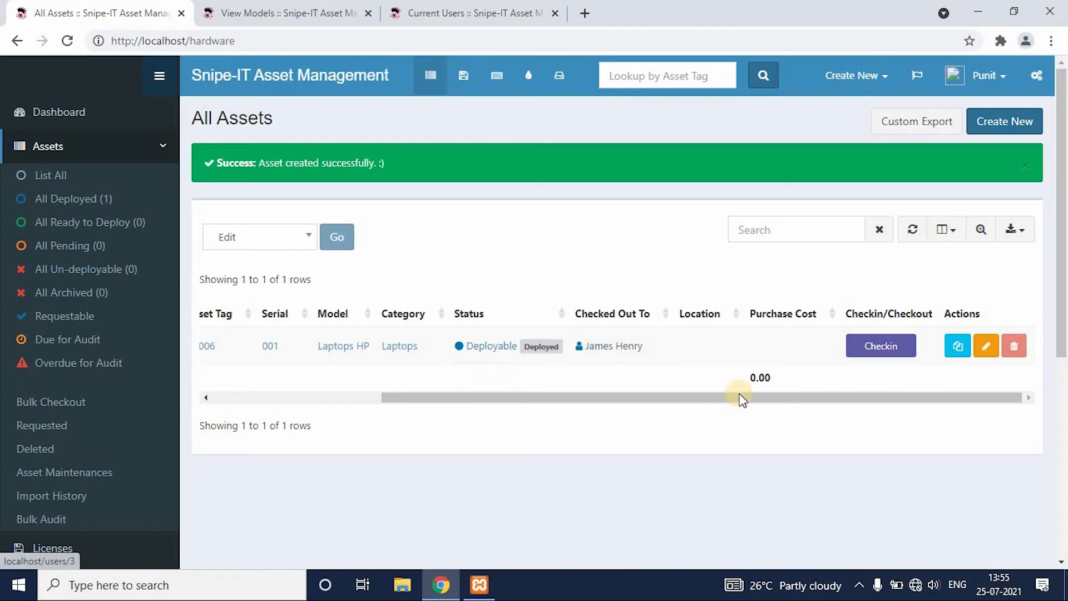
Open the HP laptop from the deployed assets for editing, set its asset name to Laptop, and save the change.
drag(774, 405, 278, 351)
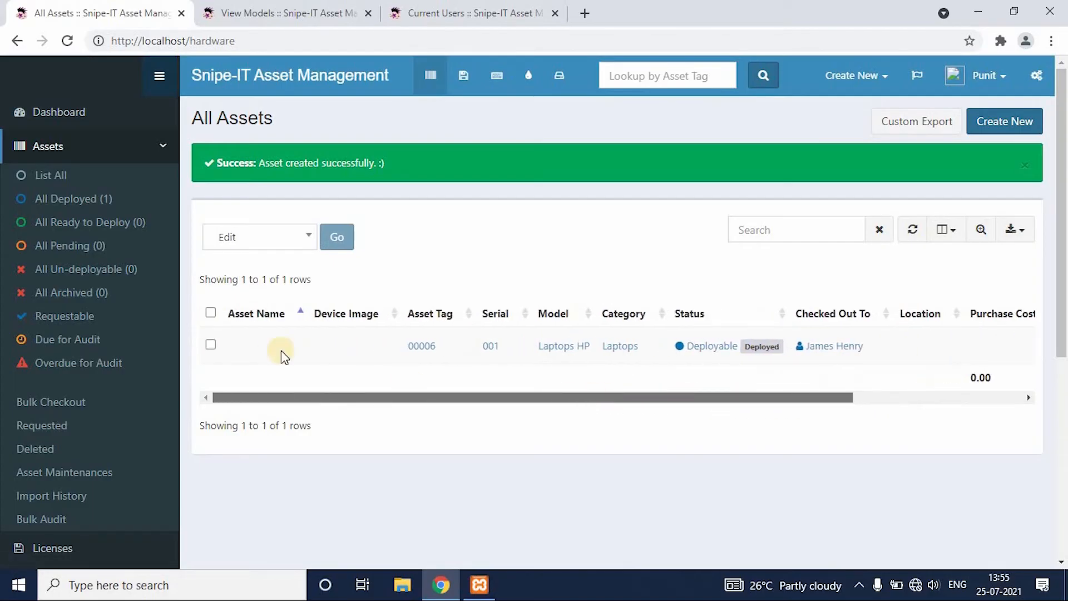
click(89, 206)
drag(438, 350, 922, 332)
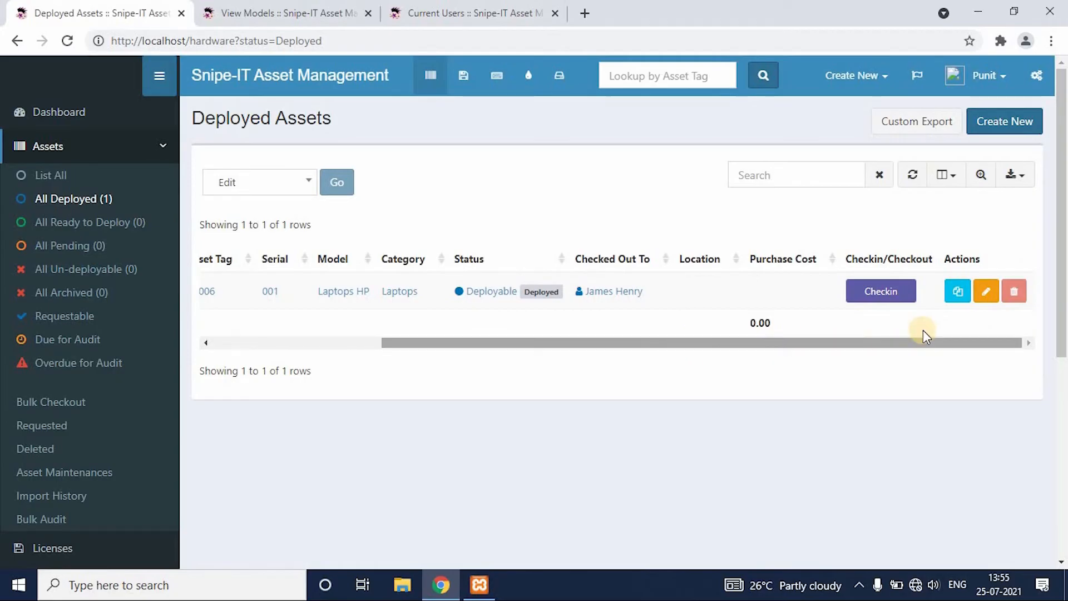
click(985, 296)
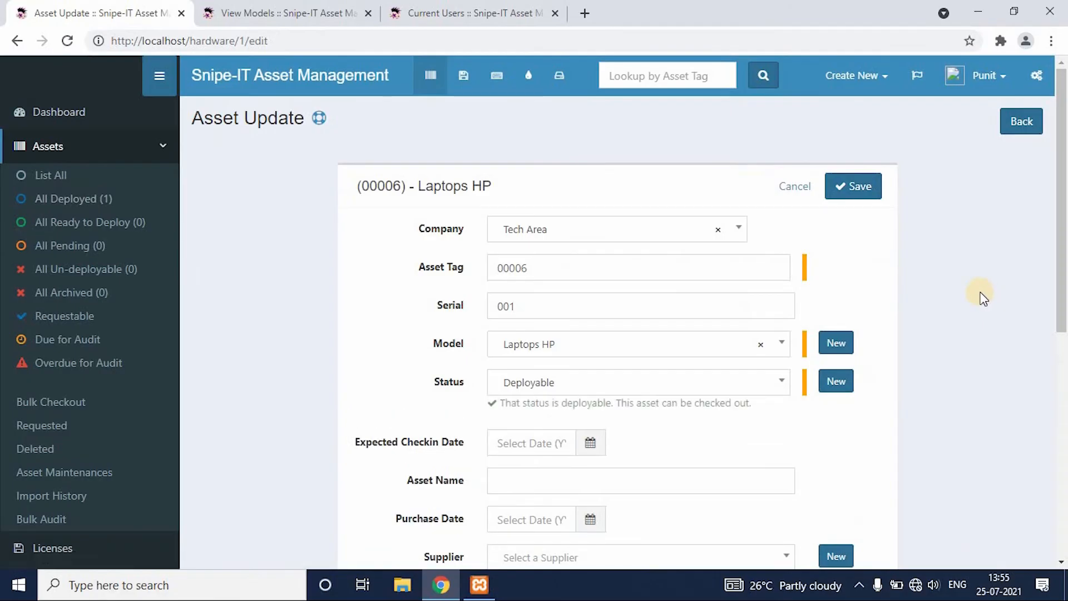
click(605, 483)
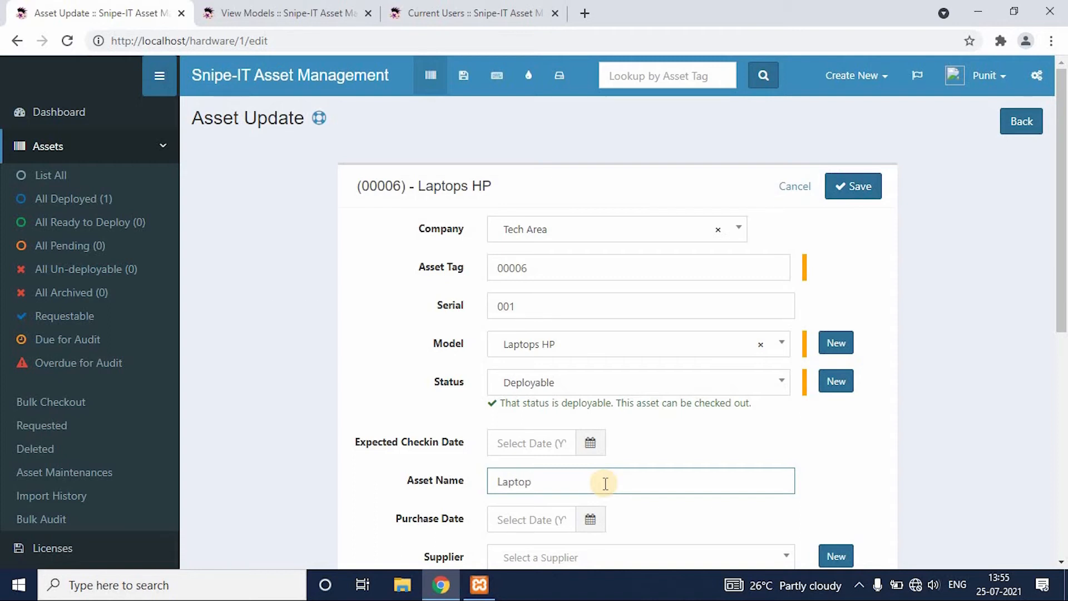
click(864, 189)
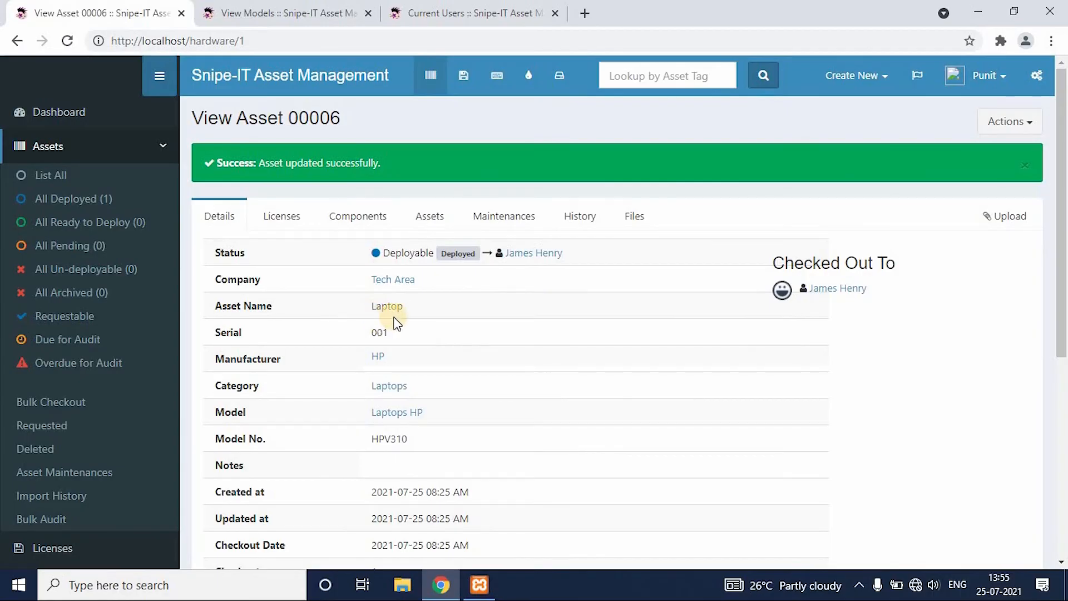
Review the saved asset's details, the deployed assets list, the dashboard's recent activity, and the assigned user's record.
mouse_move(1062, 272)
mouse_down()
mouse_move(1064, 415)
mouse_move(1063, 261)
mouse_up()
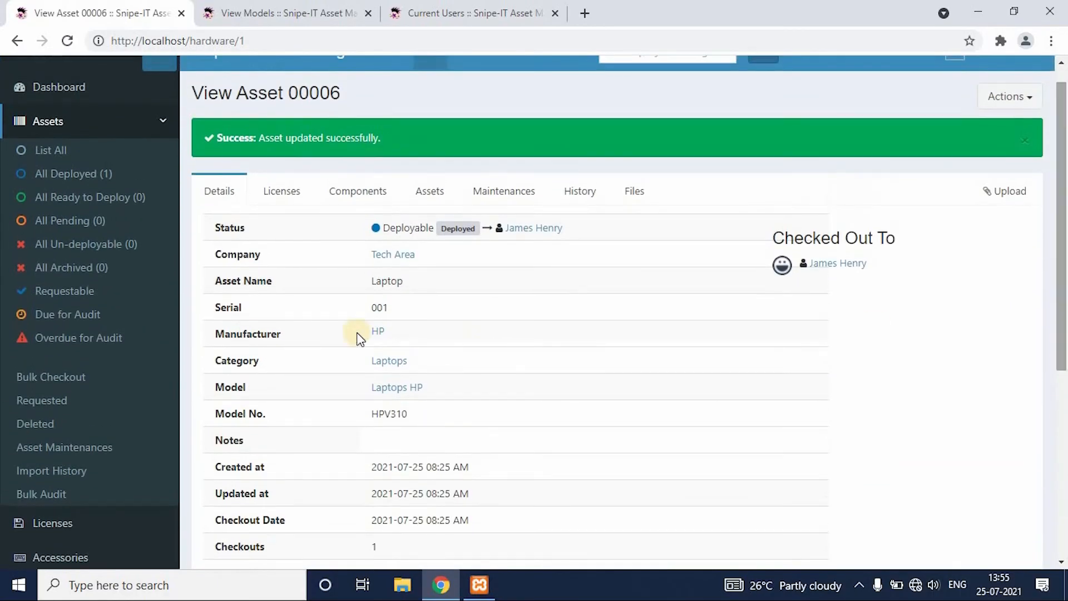
click(80, 177)
drag(627, 344, 845, 344)
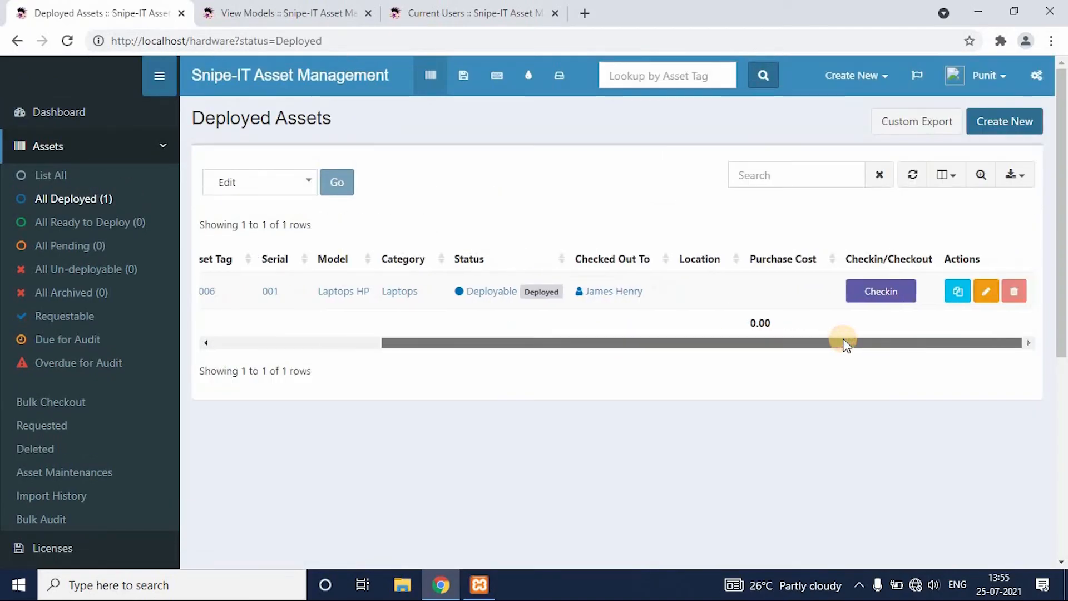
click(60, 113)
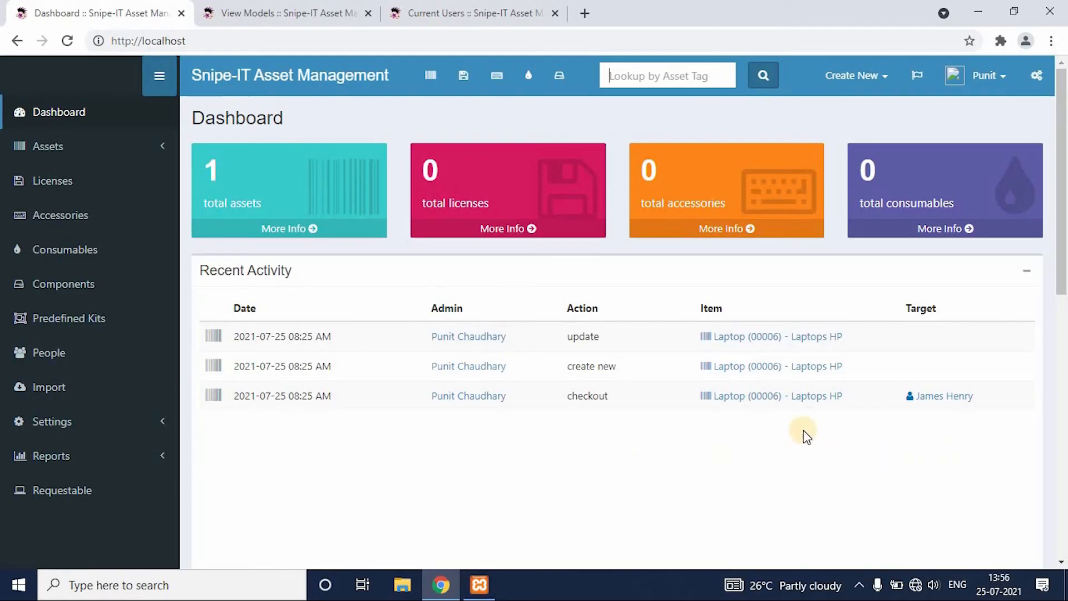
click(945, 397)
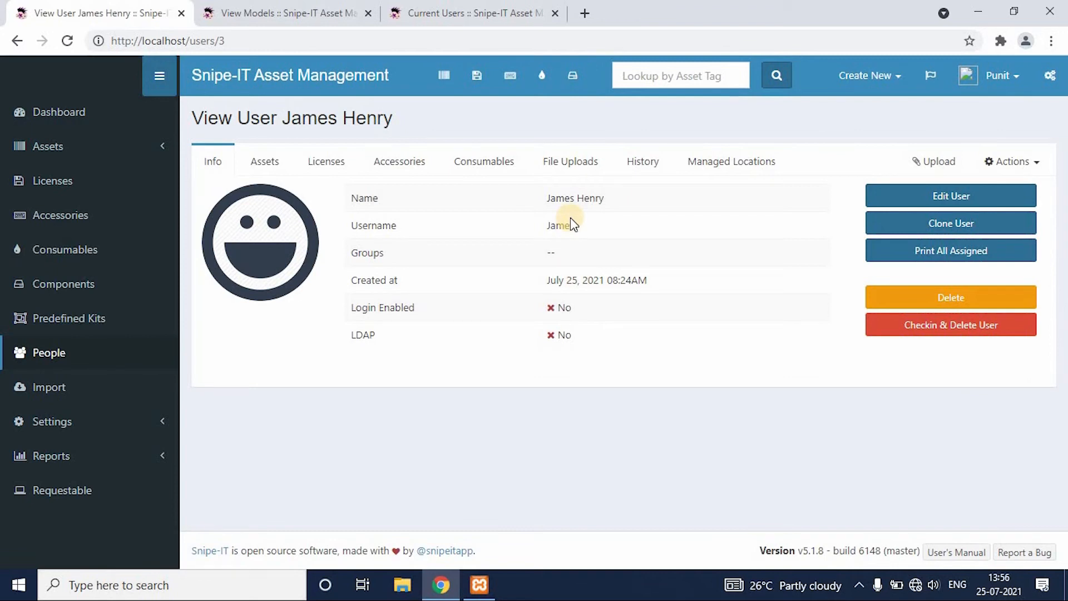
Check the Laptop asset back in from the full asset list.
click(74, 146)
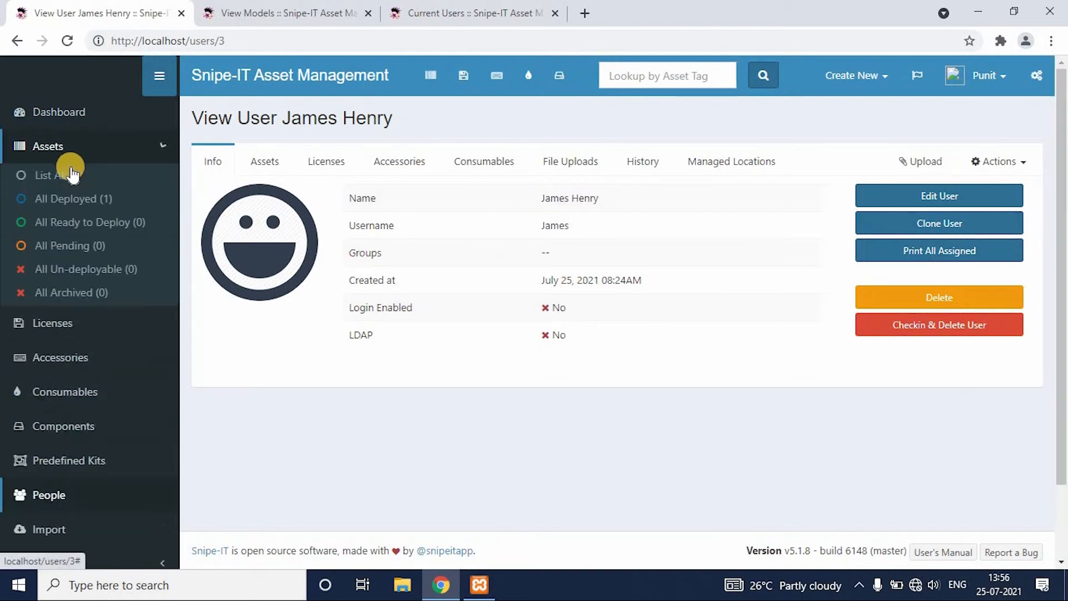
click(71, 174)
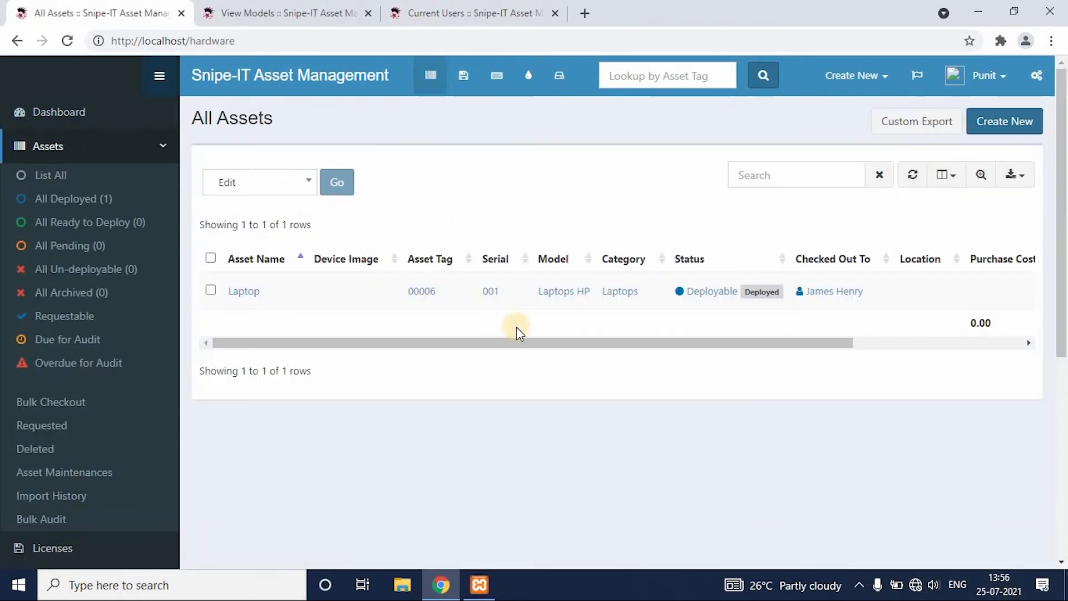
drag(517, 327, 1012, 350)
click(794, 361)
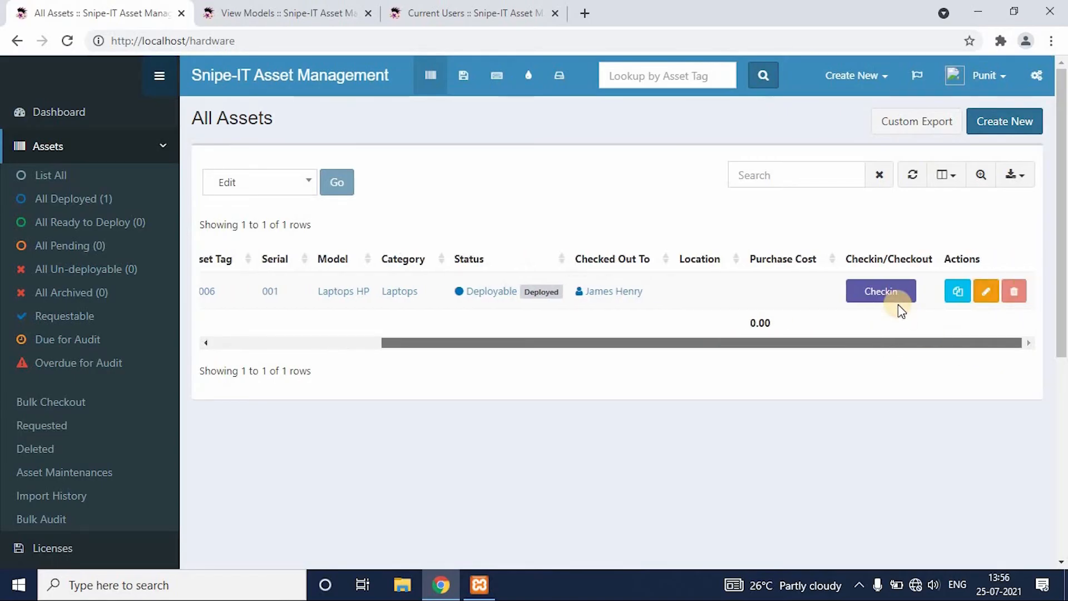
click(897, 298)
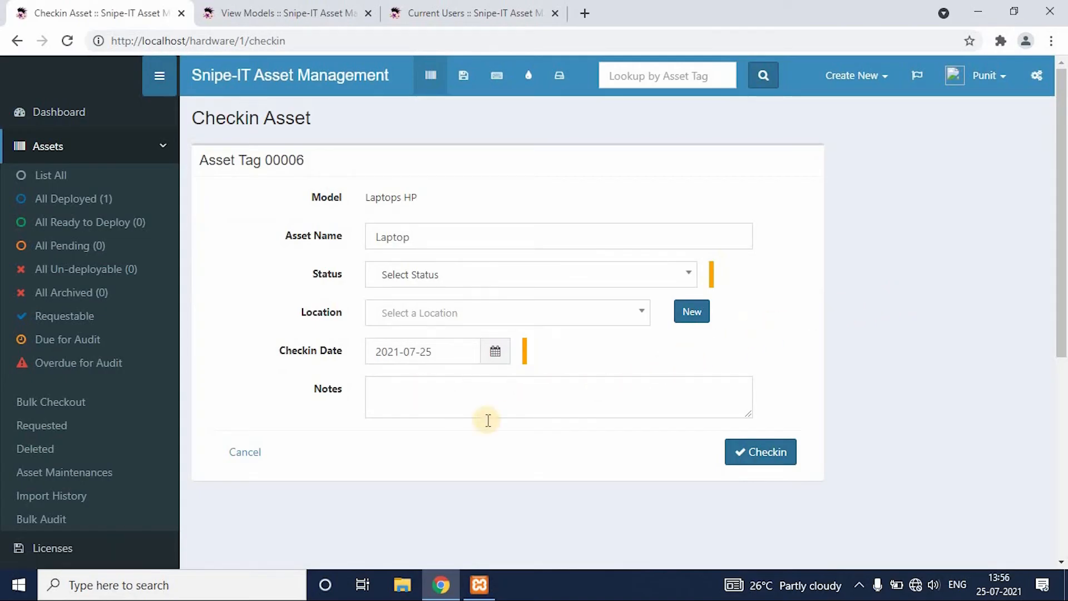
click(777, 450)
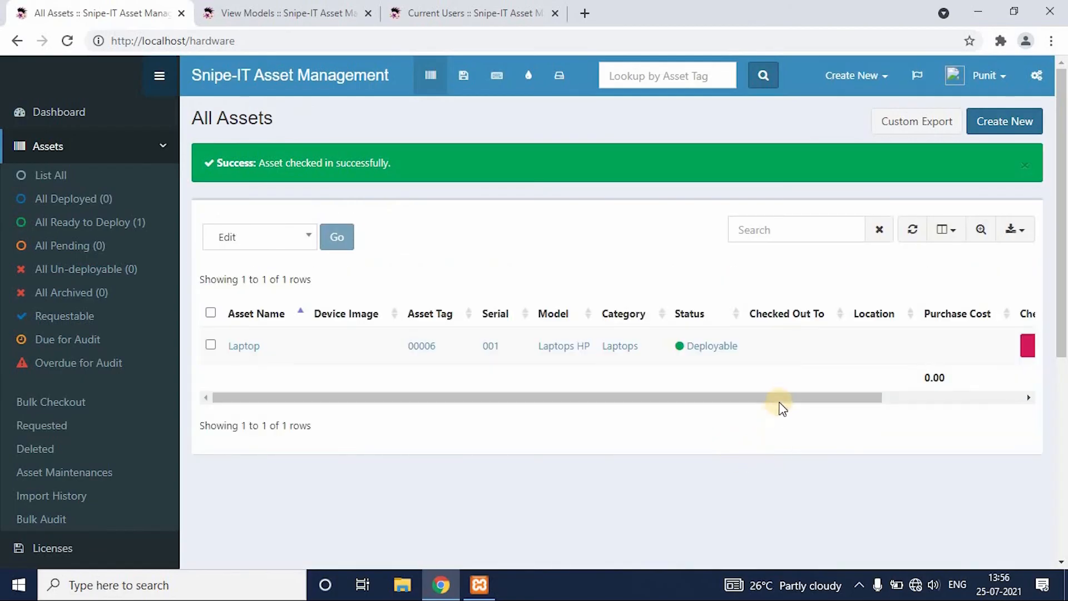
Examine the checked-in laptop in the asset list and in the Ready to Deploy assets.
drag(841, 393, 749, 405)
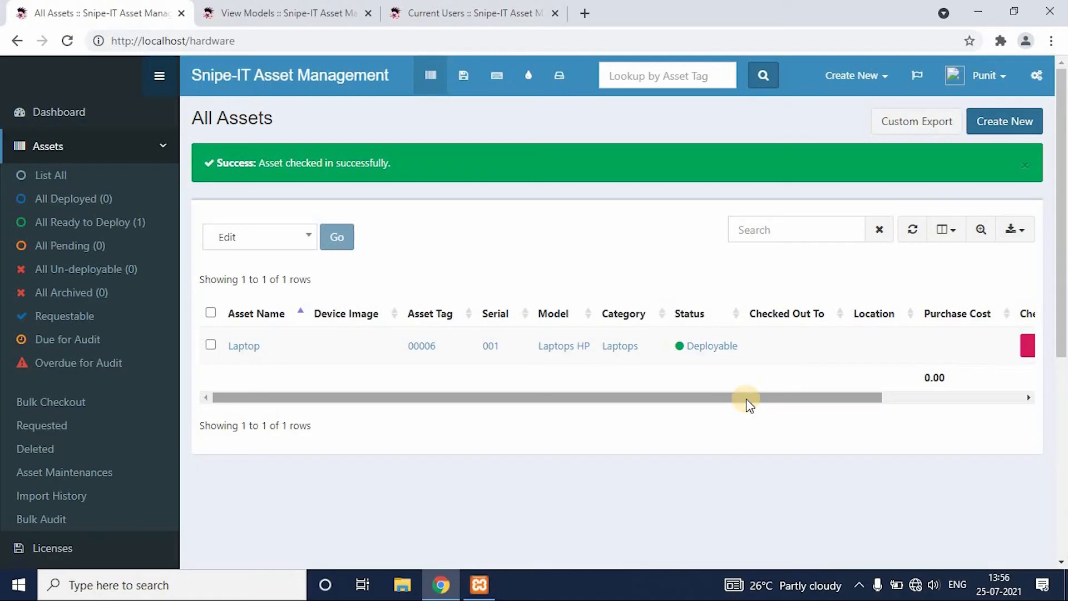
click(119, 223)
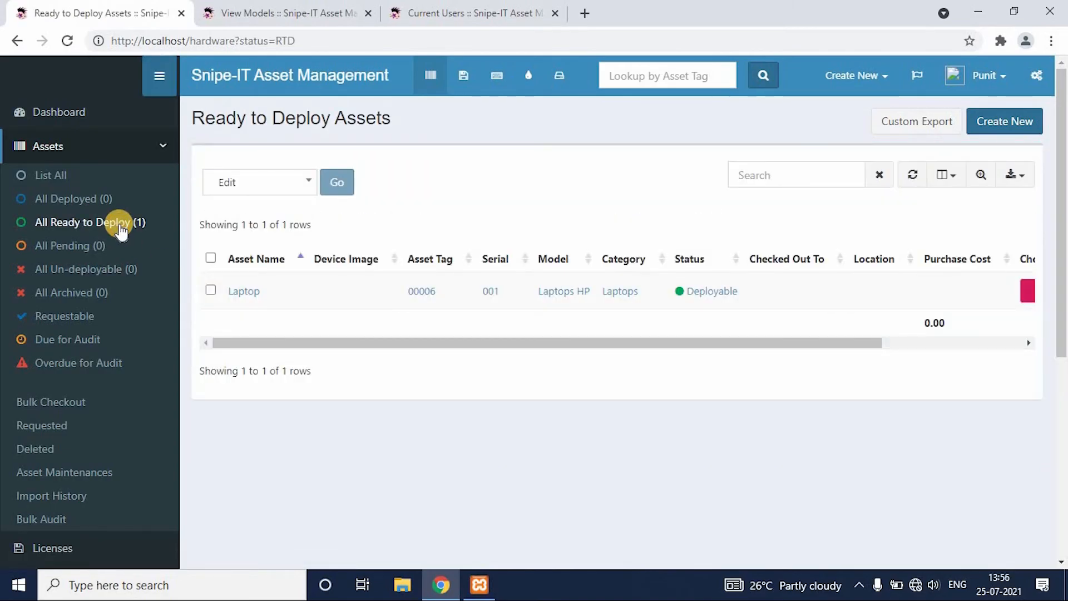
click(66, 148)
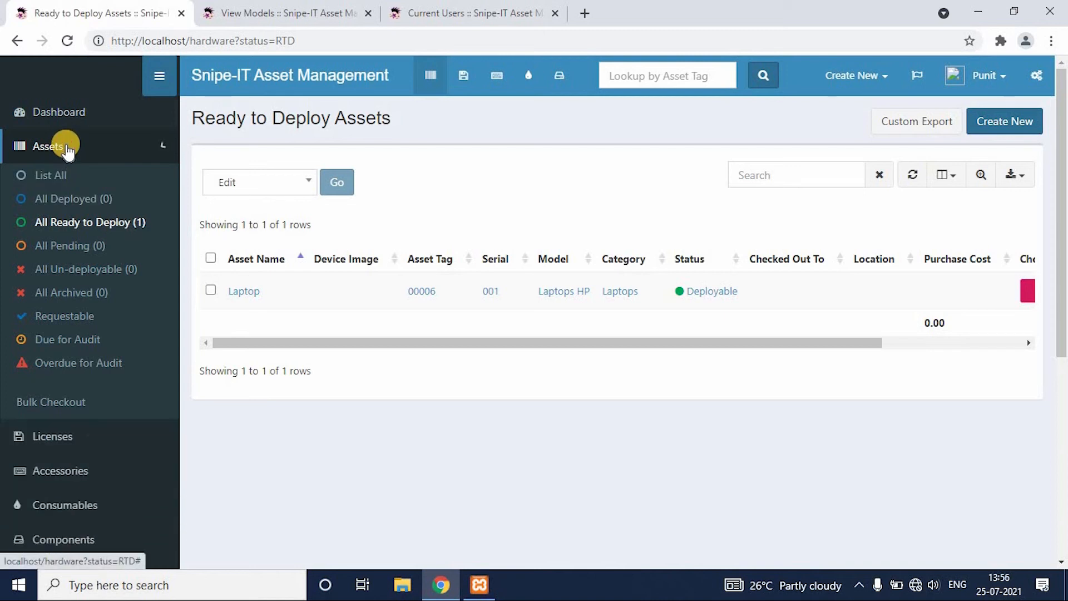
Start a second new asset, assign it to company Tech Area, and set its serial to 002.
click(898, 82)
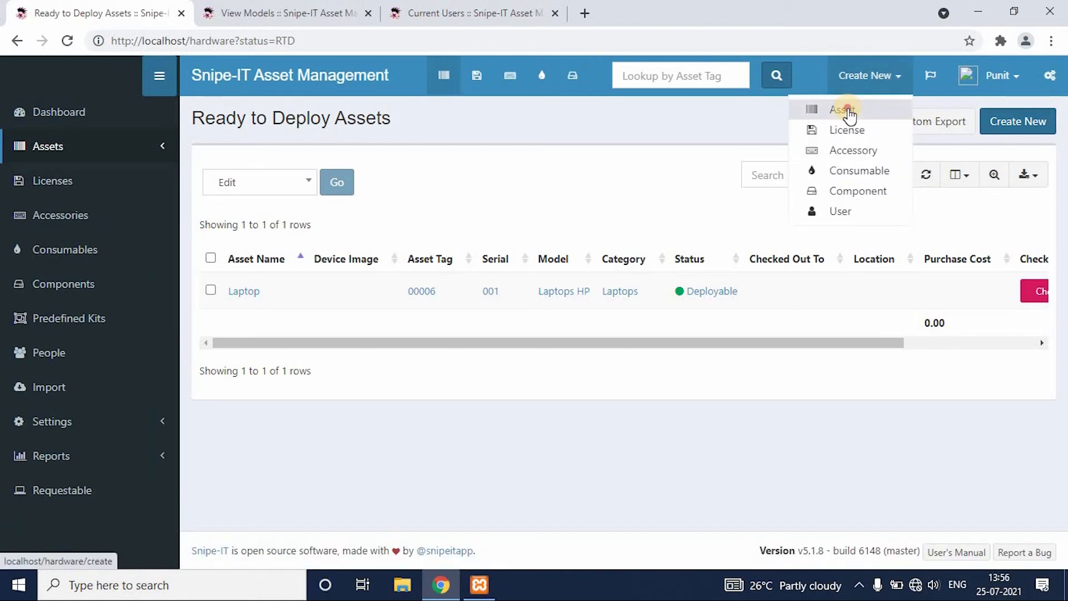
click(848, 110)
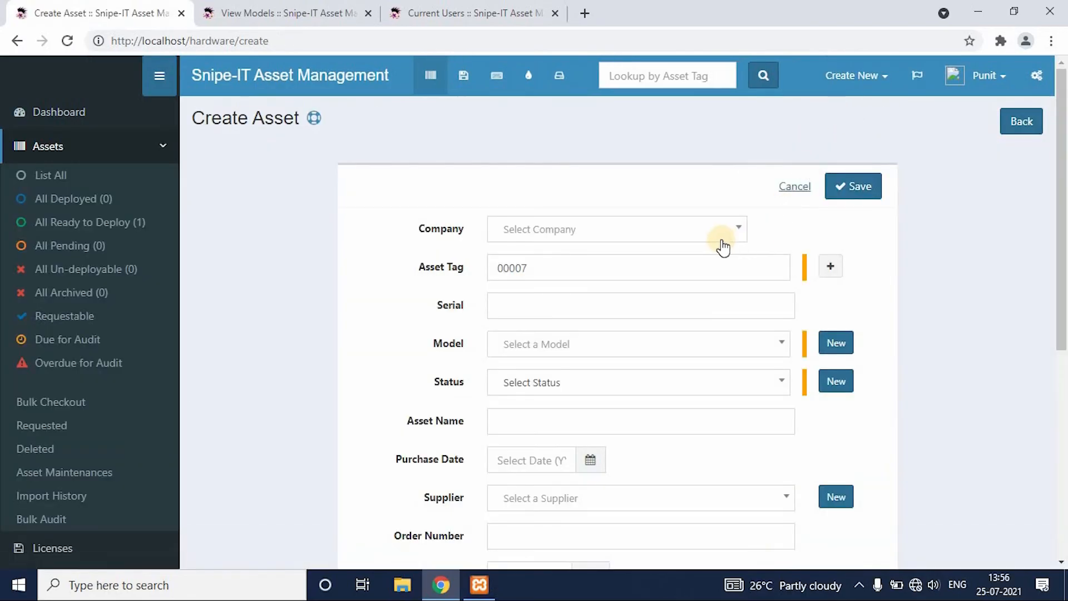
click(730, 236)
click(713, 284)
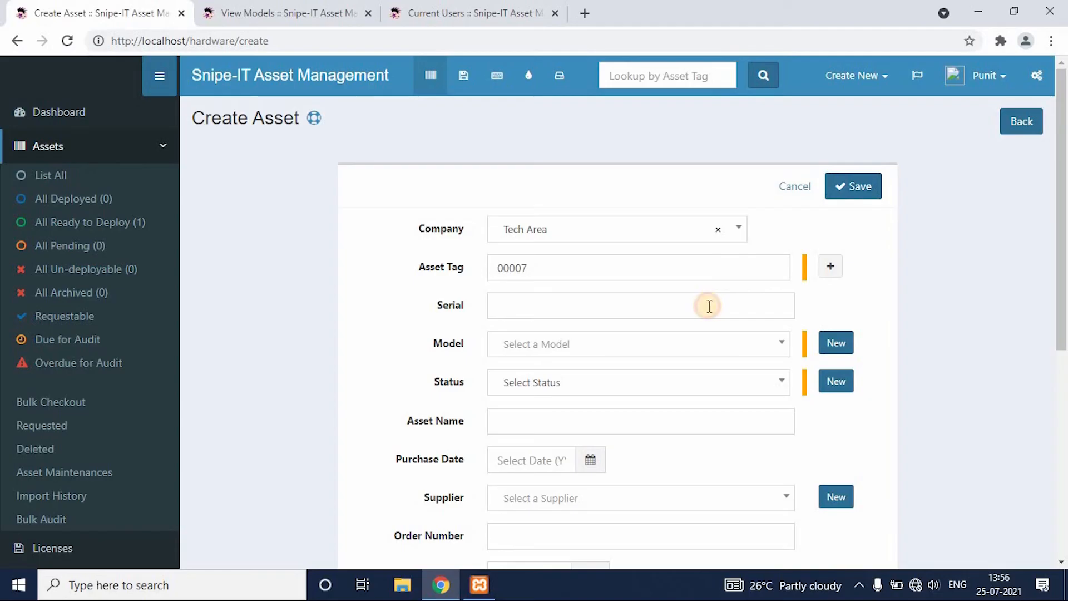
click(710, 306)
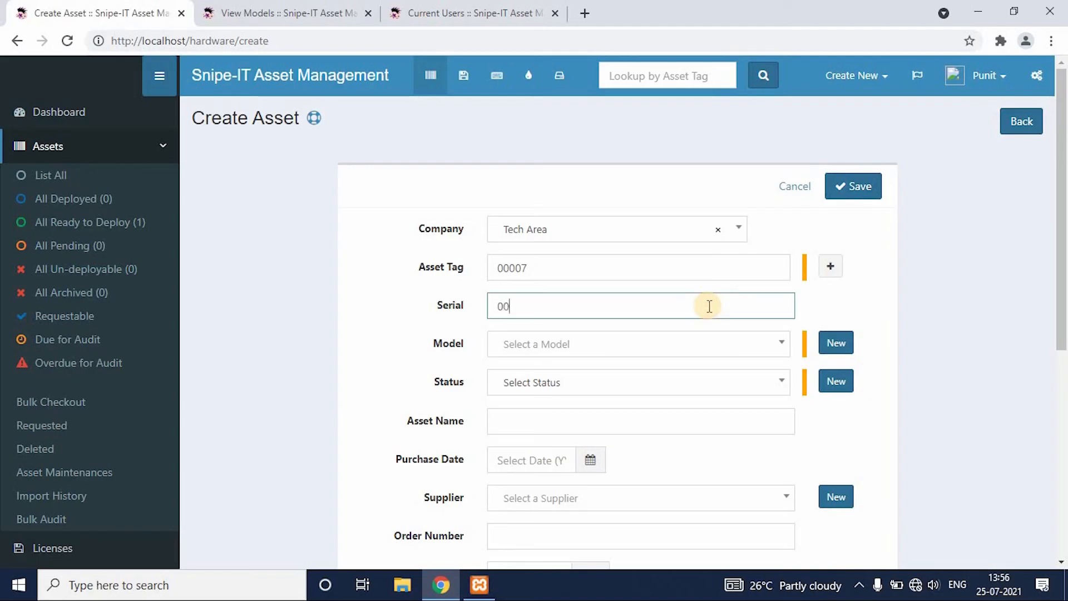
Start a new asset model from the asset form, name it Laptop Dell, and look through the available manufacturers.
click(773, 346)
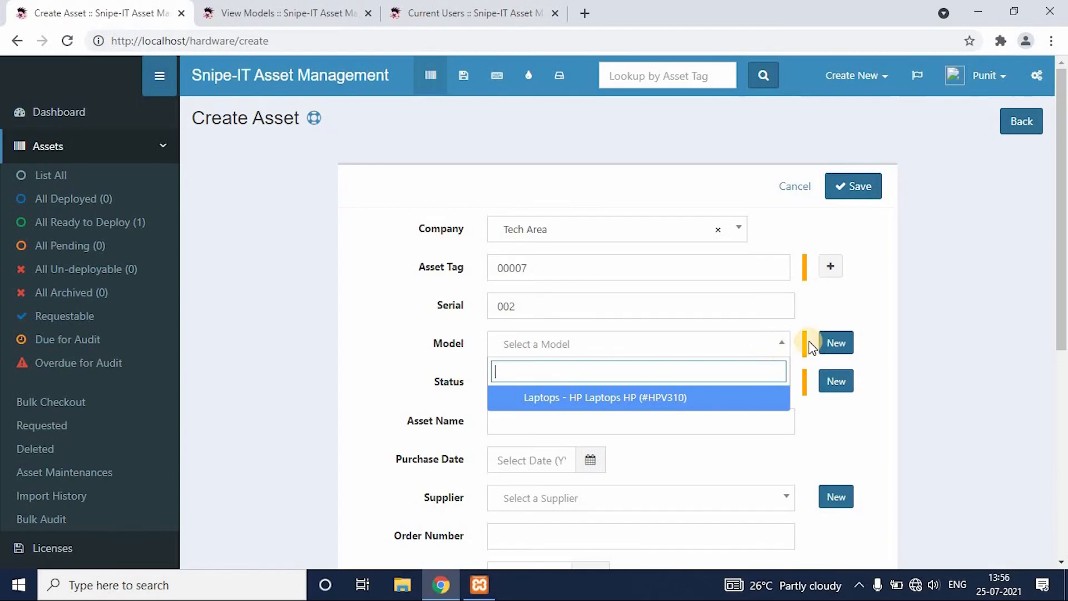
click(844, 346)
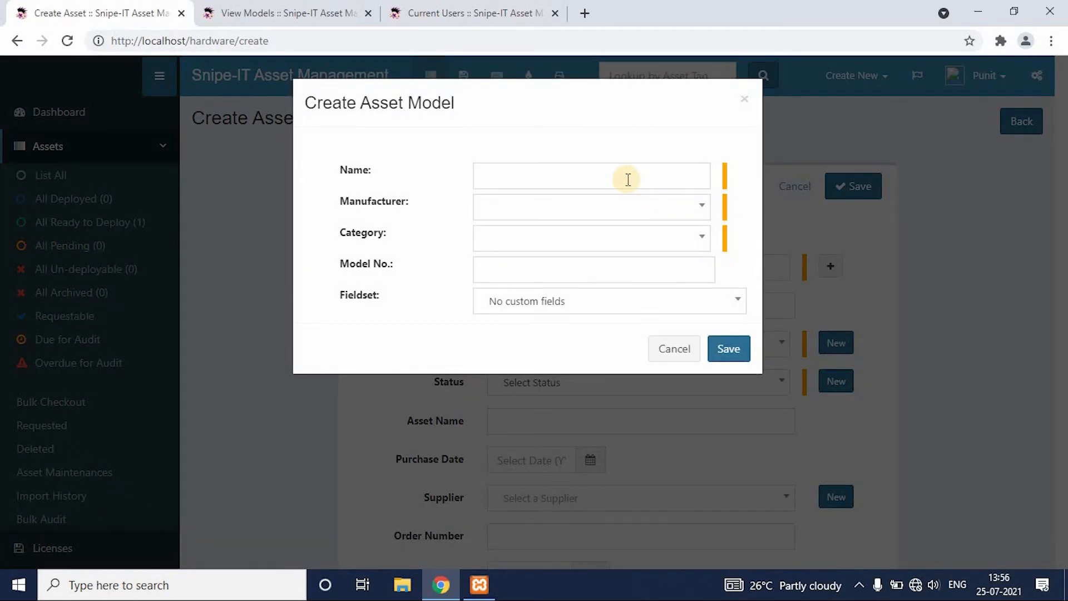
click(627, 180)
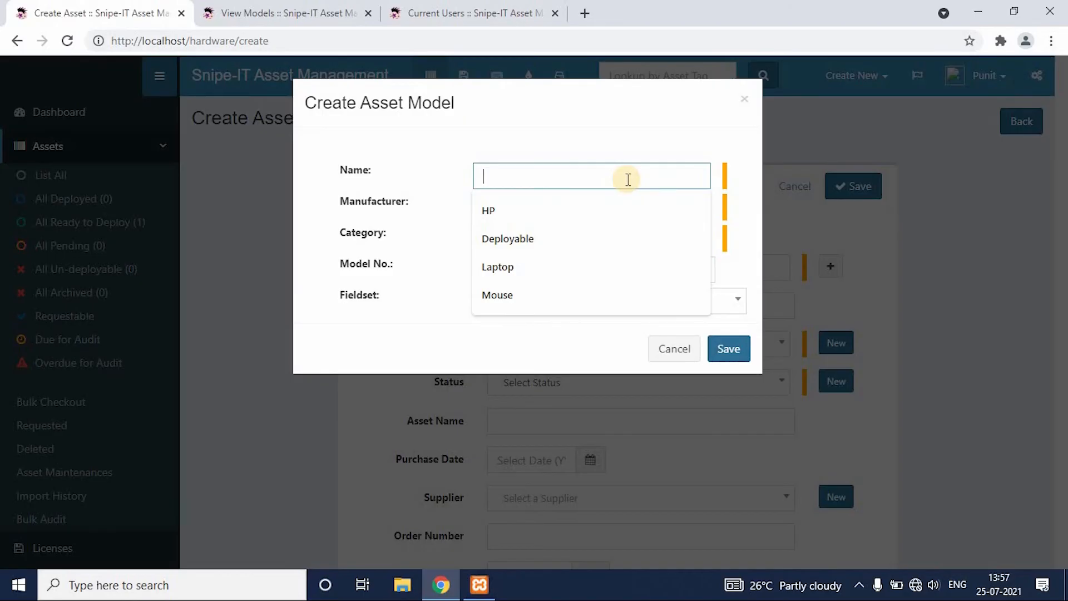
text(Laptop)
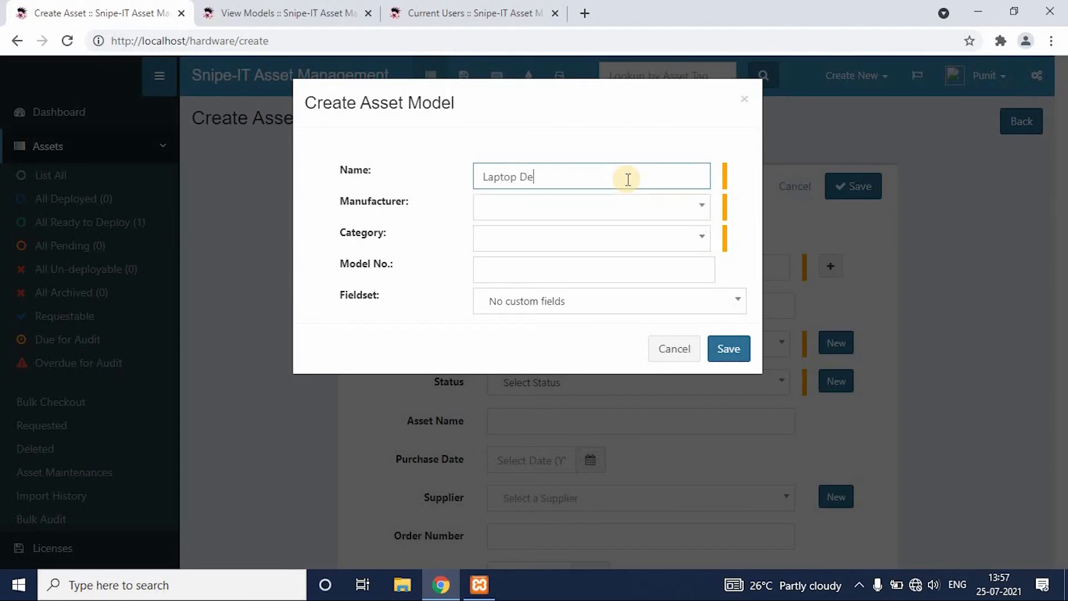
text(Dell)
click(692, 217)
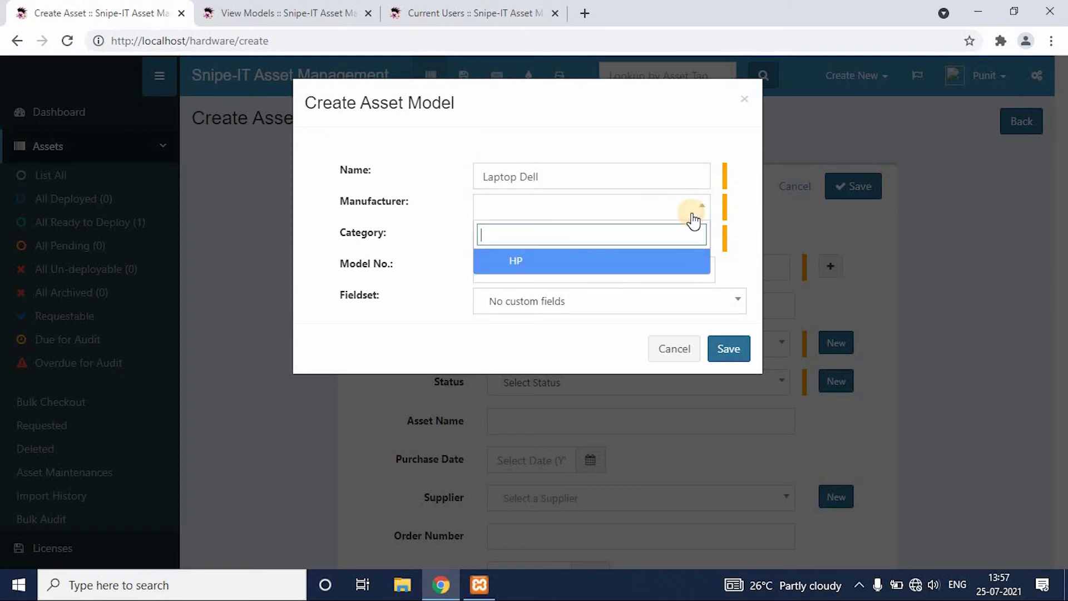
click(727, 135)
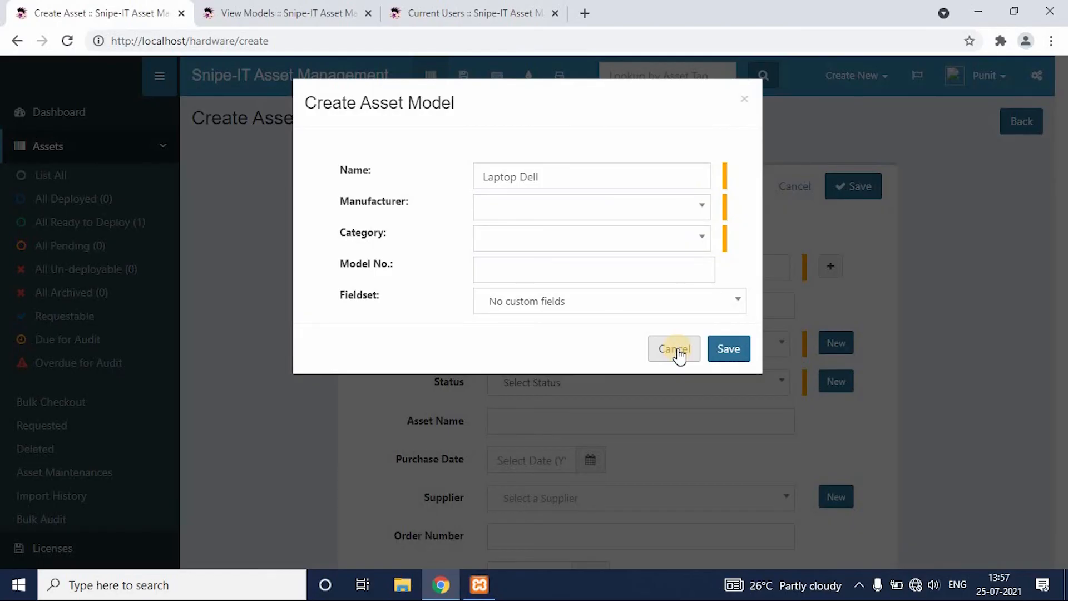
Switch to the models browser tab, open the Manufacturers page in a separate tab, and go to it.
click(301, 8)
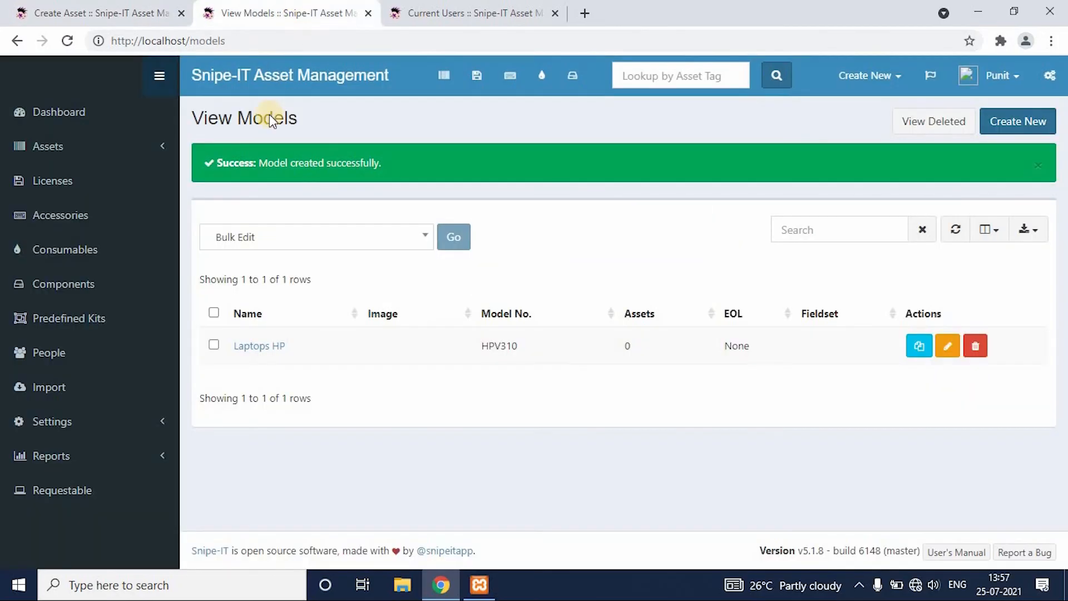
click(122, 427)
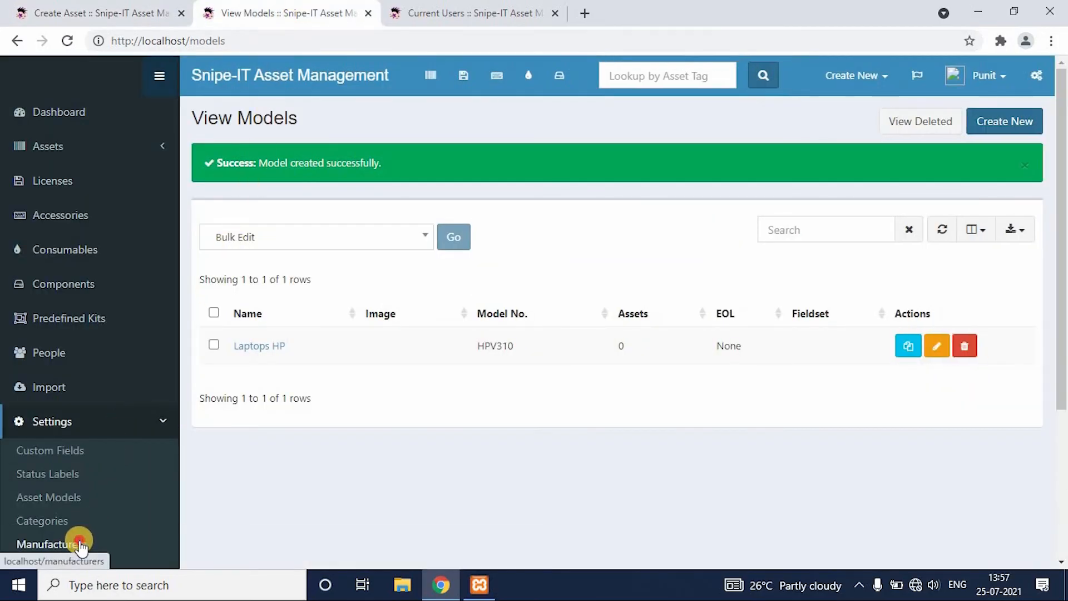
middle_click(79, 545)
click(429, 12)
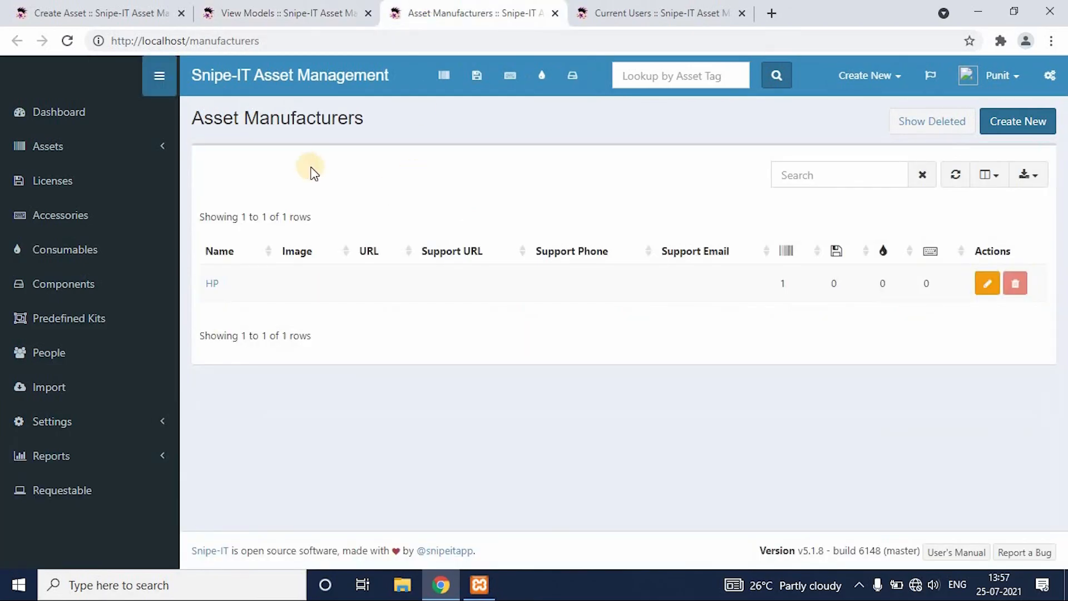
Create a new manufacturer named Dell and save it.
click(1034, 126)
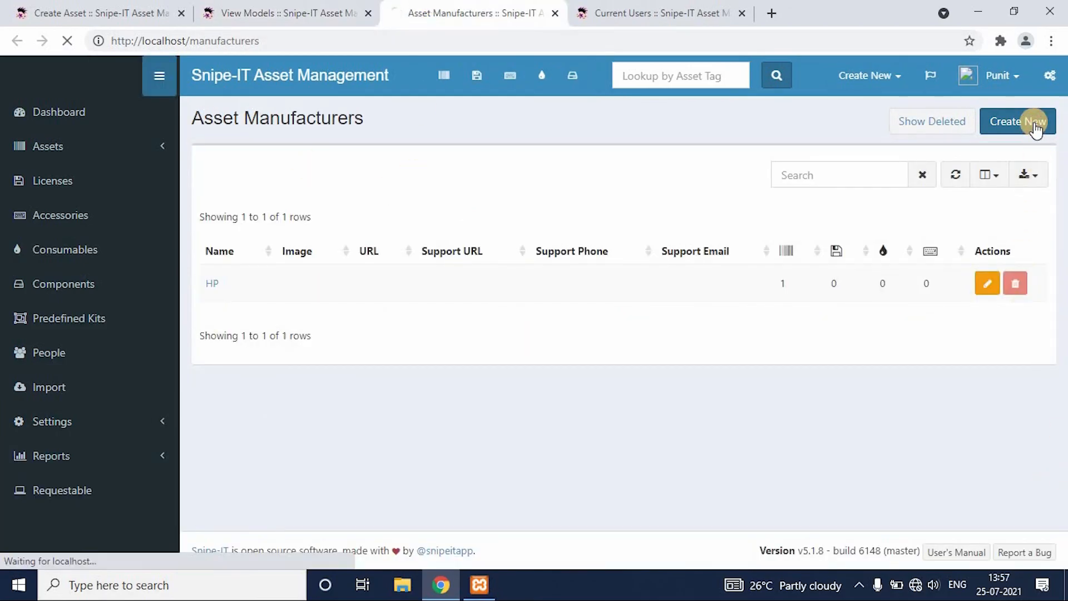
click(657, 226)
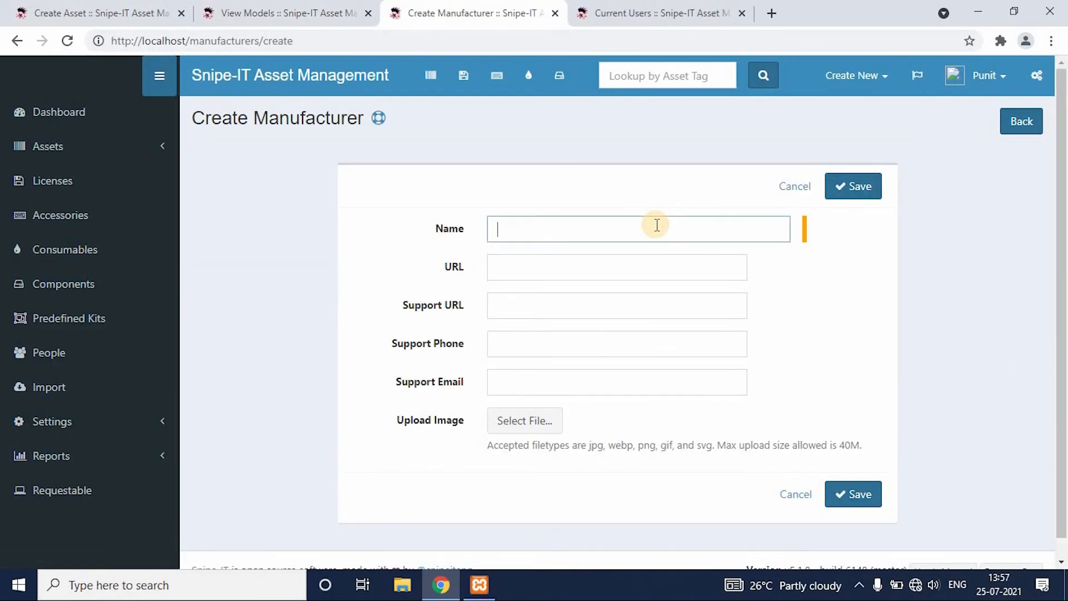
key(ctrl+d)
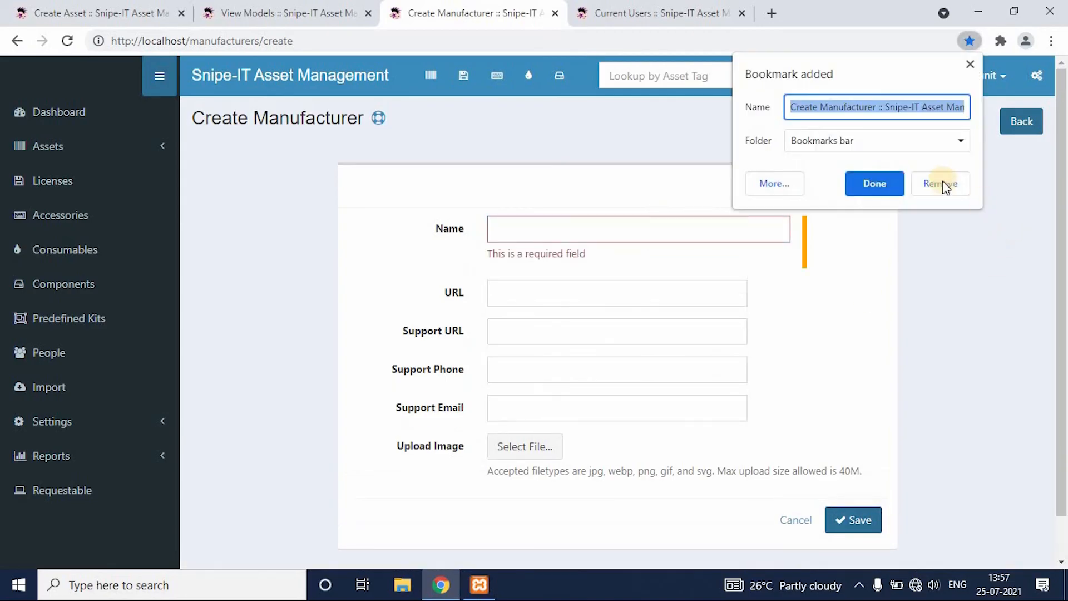
click(691, 228)
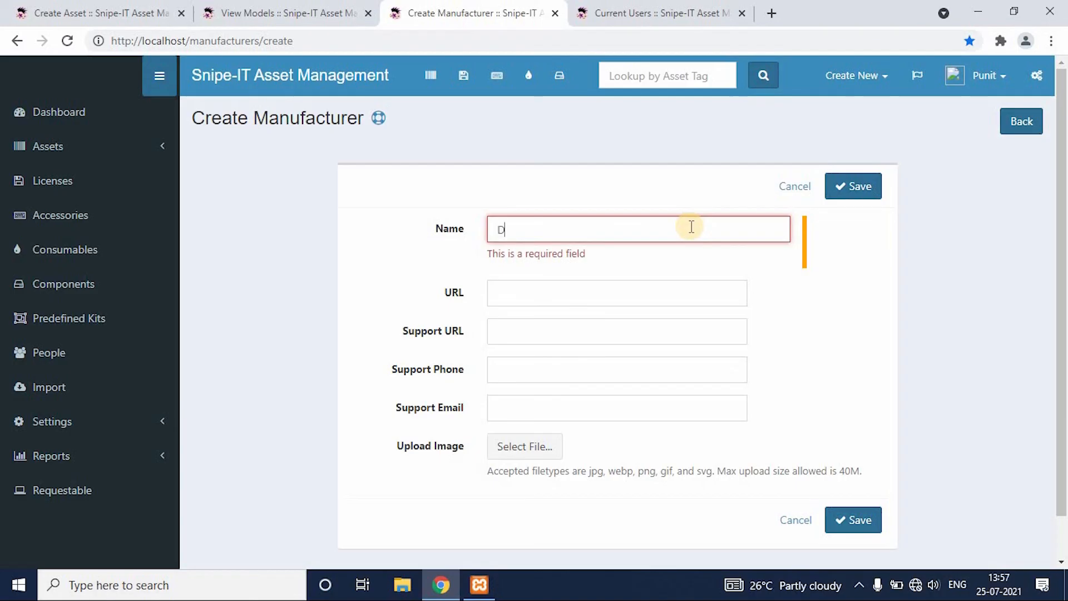
click(854, 185)
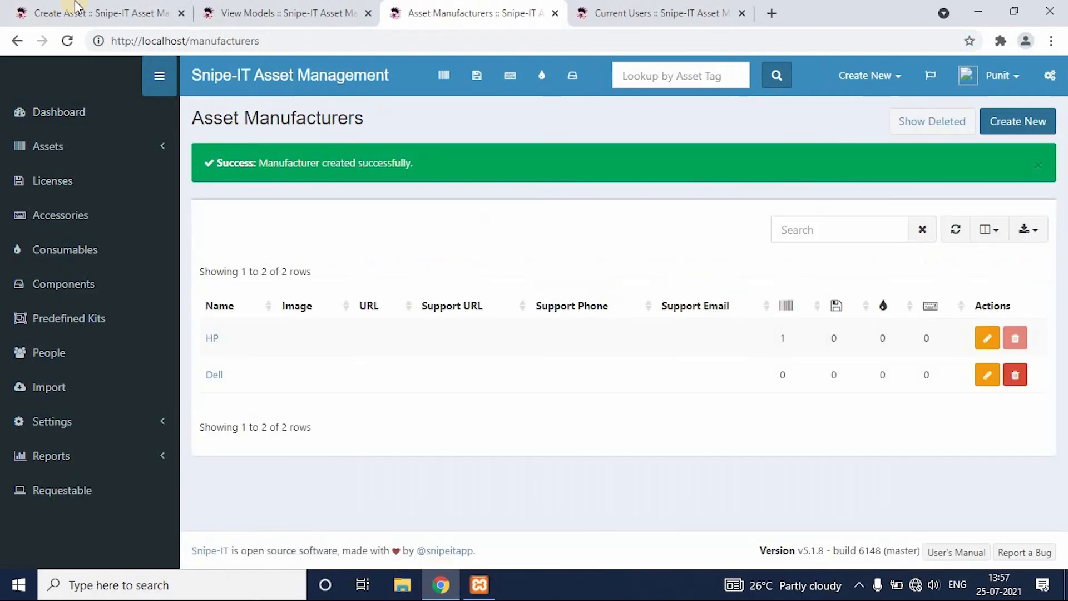
Return to the new asset form and complete the Laptop Dell model with manufacturer Dell, category Laptops and model number RATABH, then save it.
click(75, 5)
click(658, 204)
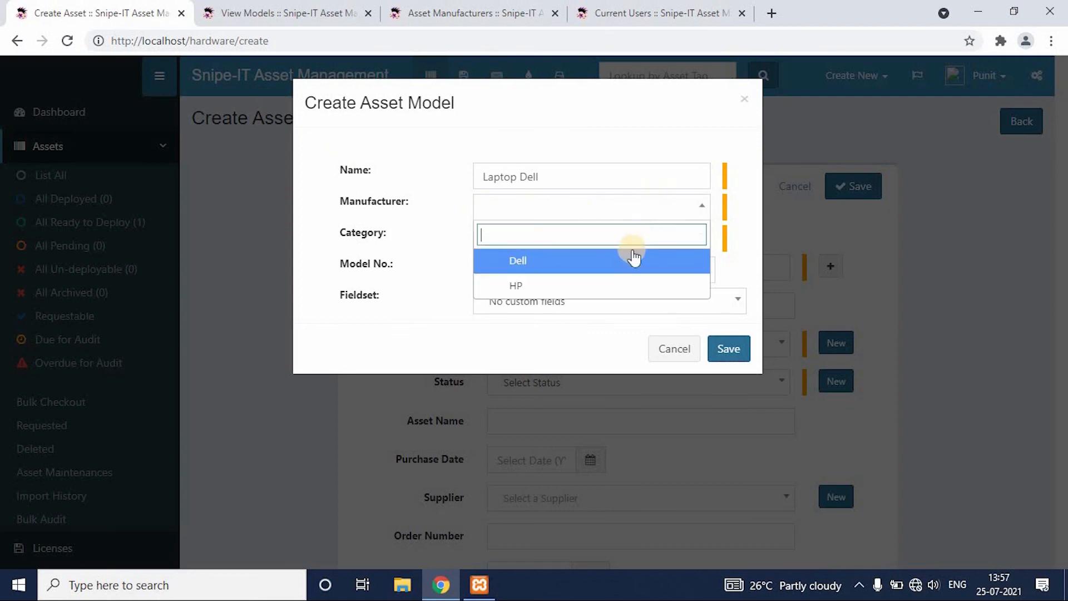
click(617, 260)
click(674, 249)
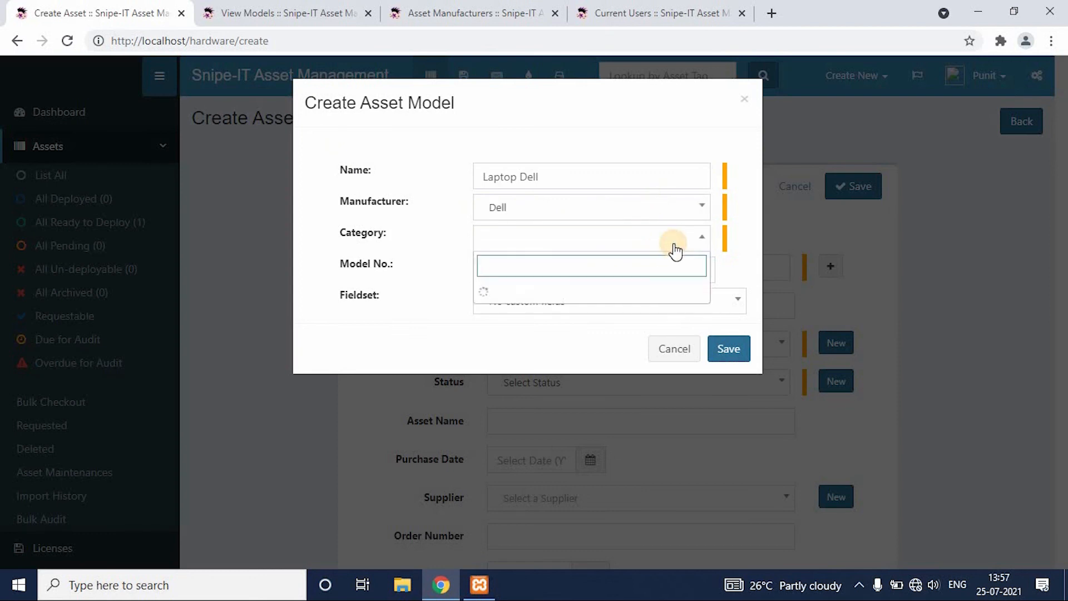
click(656, 289)
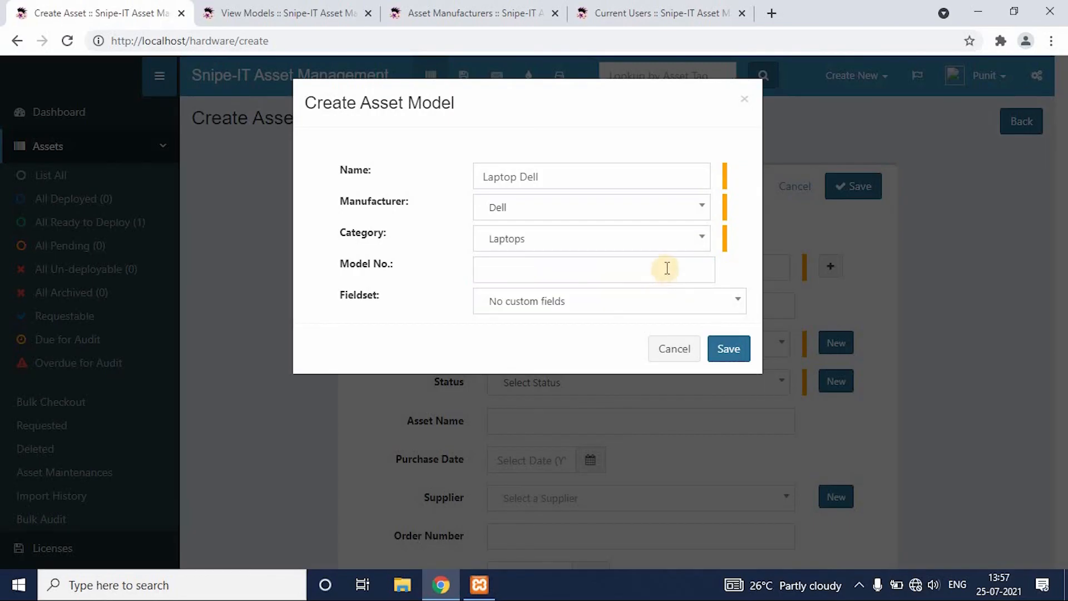
click(669, 265)
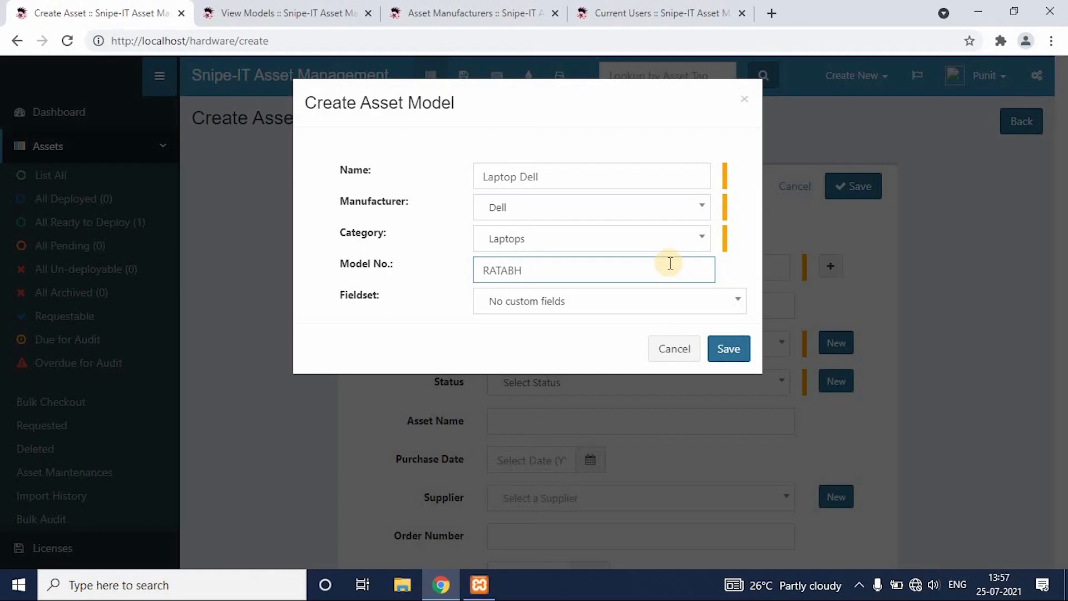
click(729, 348)
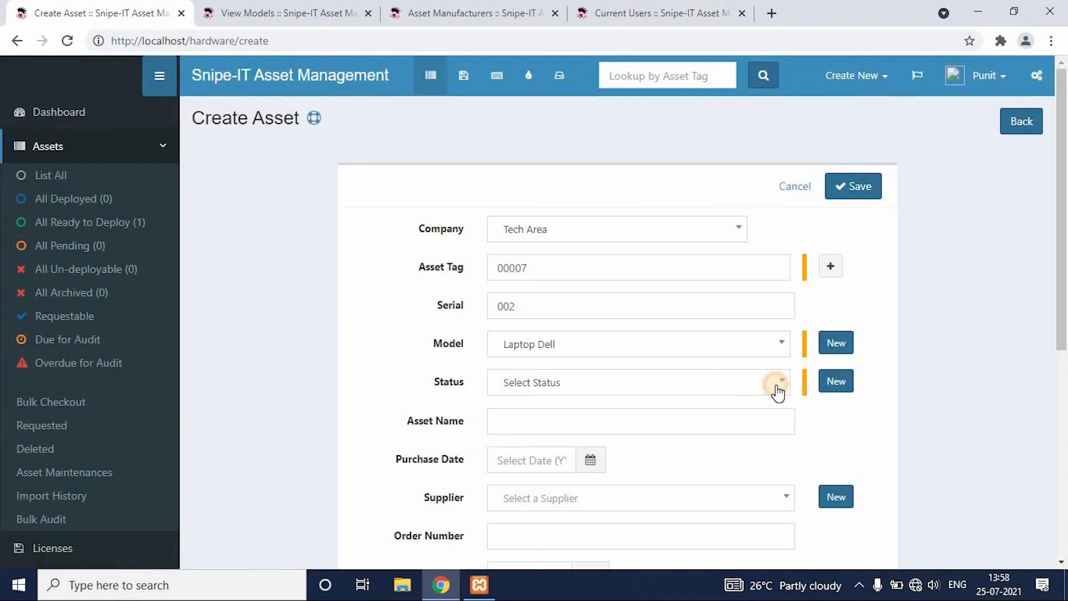
Set the new asset's status to Deployable, name it Dell, and save the asset.
click(775, 389)
click(737, 459)
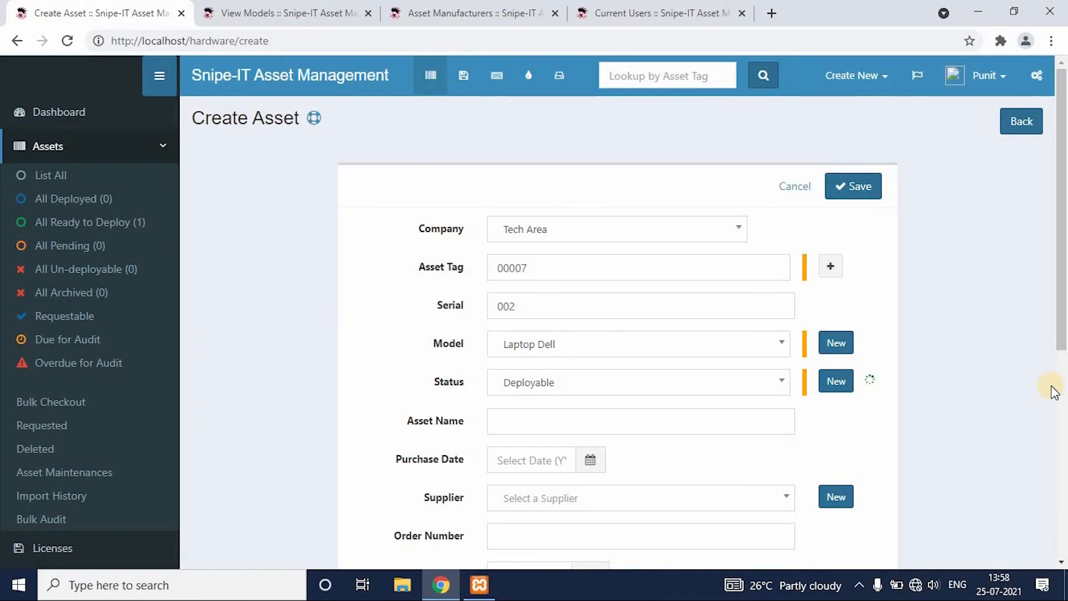
drag(1056, 362, 1056, 434)
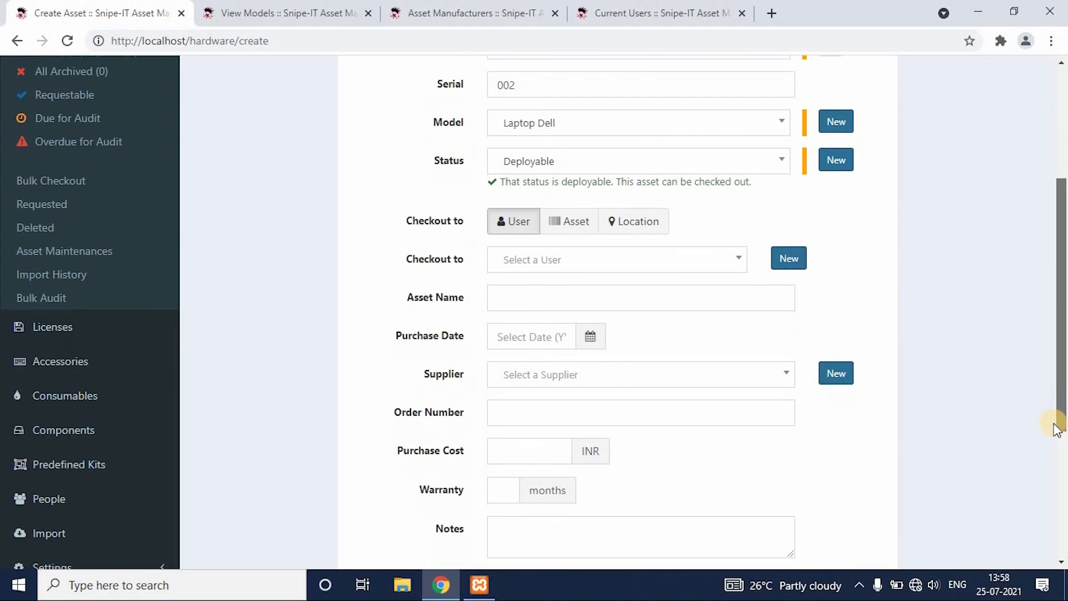
click(698, 304)
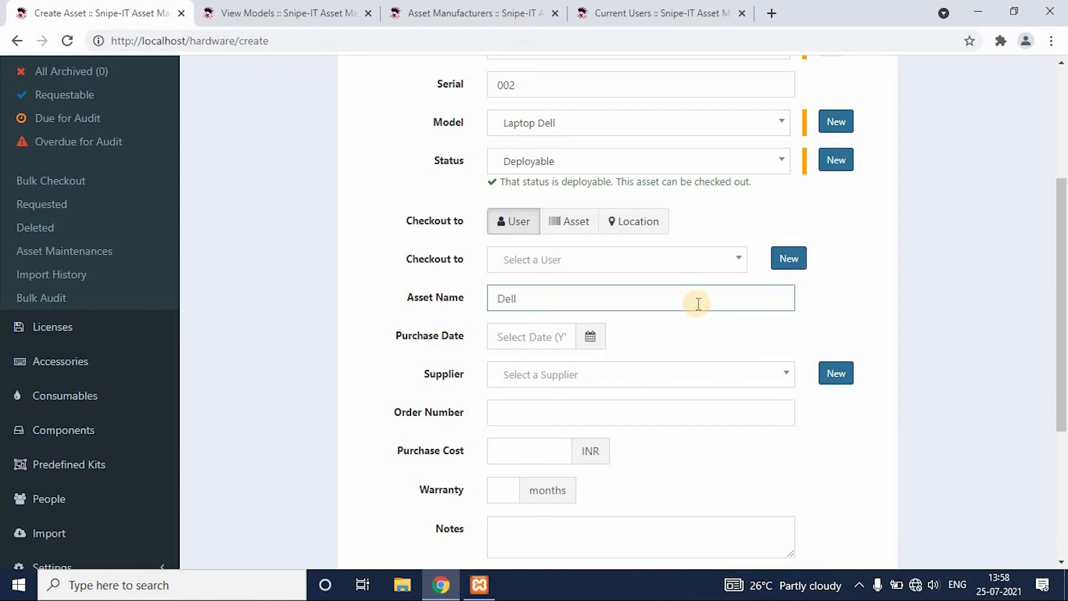
click(1054, 474)
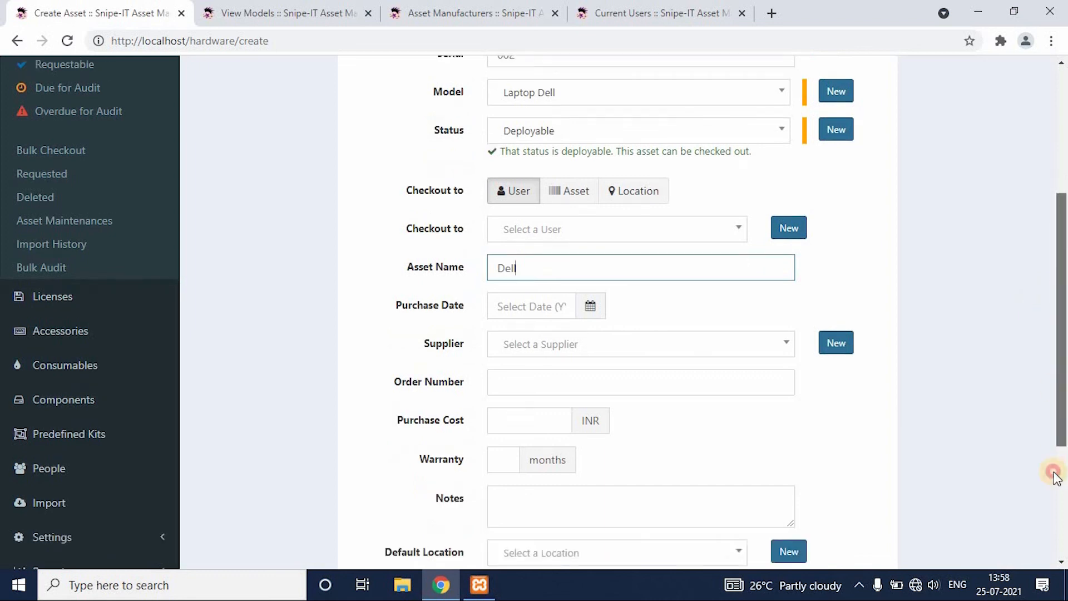
click(868, 479)
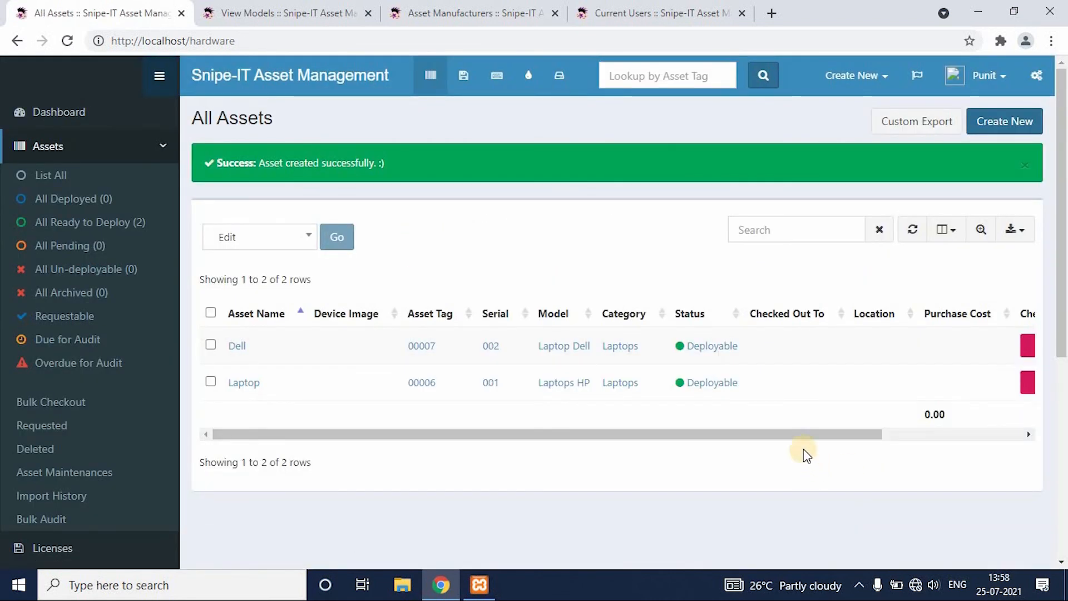
Look over the list of all assets and go to the dashboard.
drag(803, 434, 749, 442)
click(74, 116)
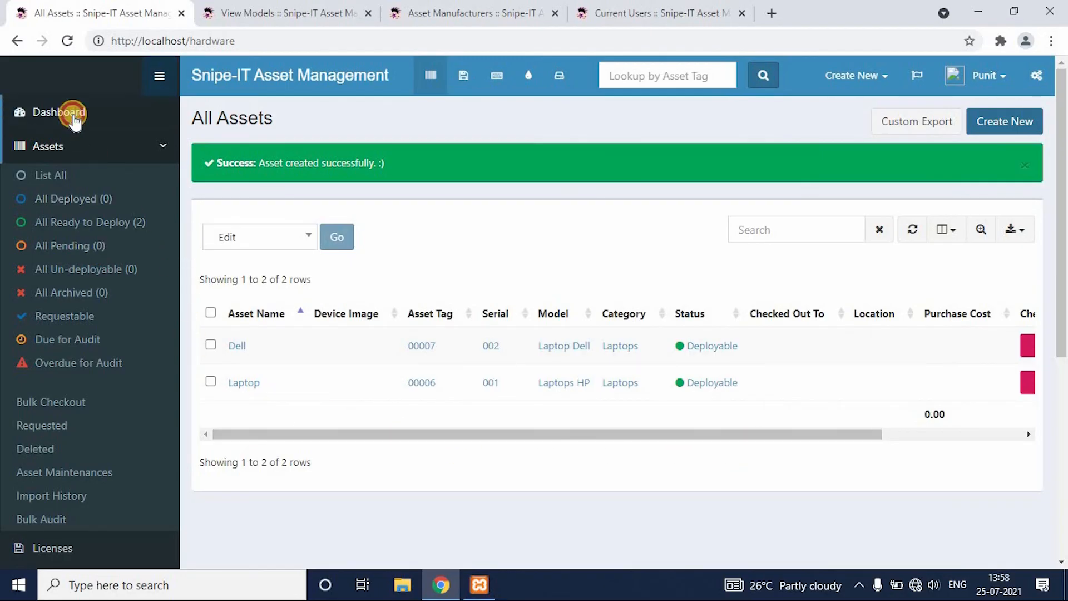